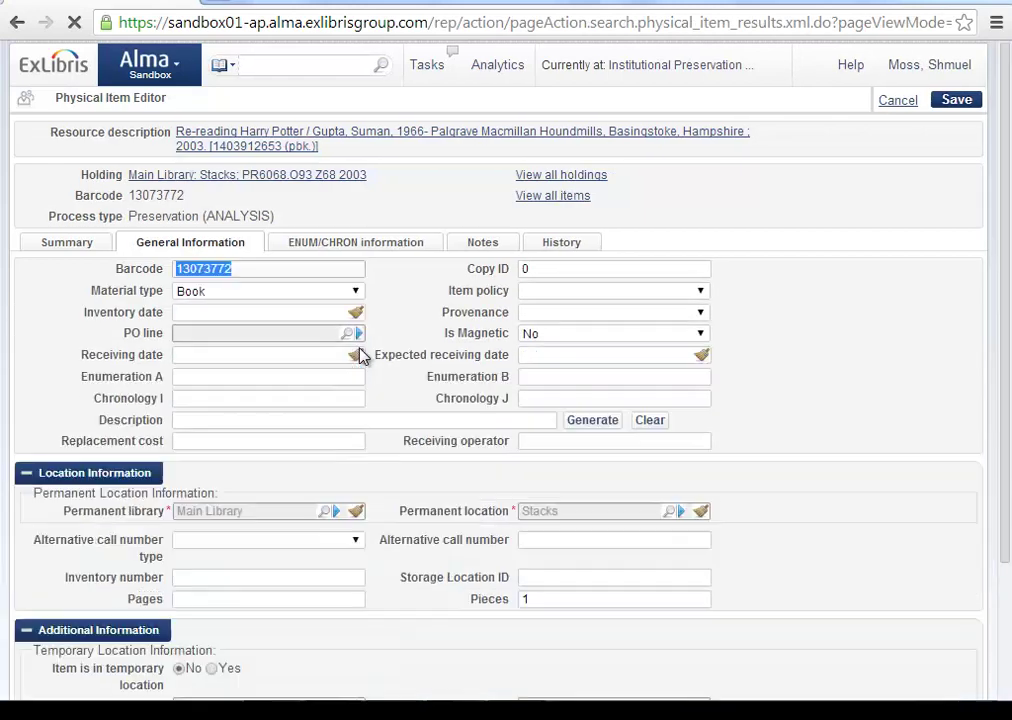
- Check the item's available Provenance choices and open the Provenance Code table in the Resource Management configuration
double_click(450, 314)
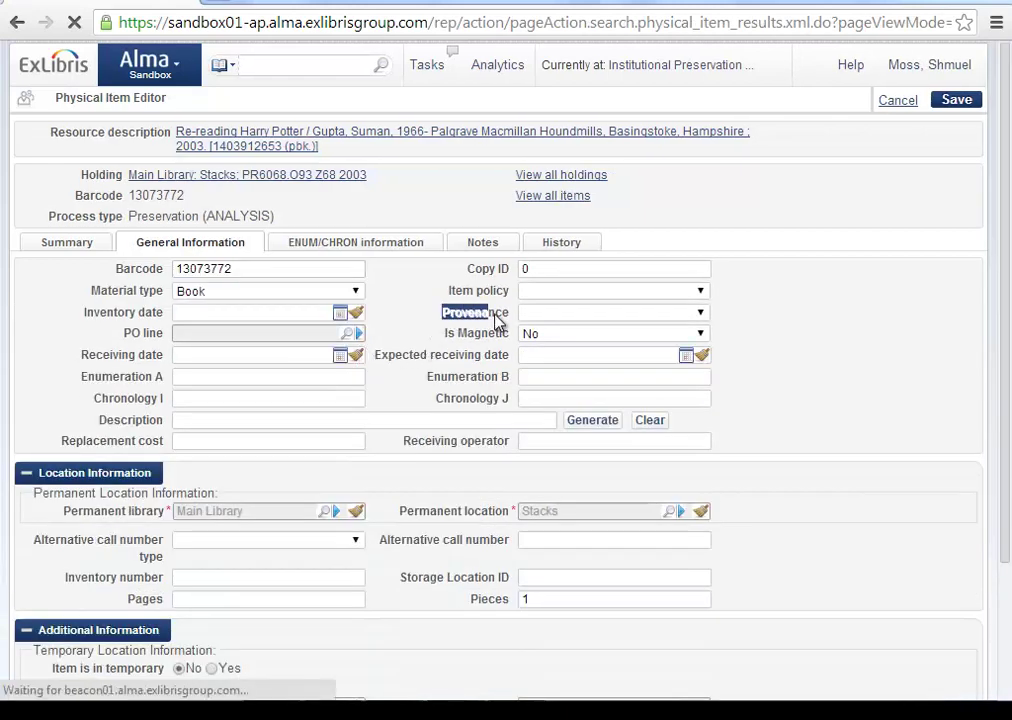
click(538, 313)
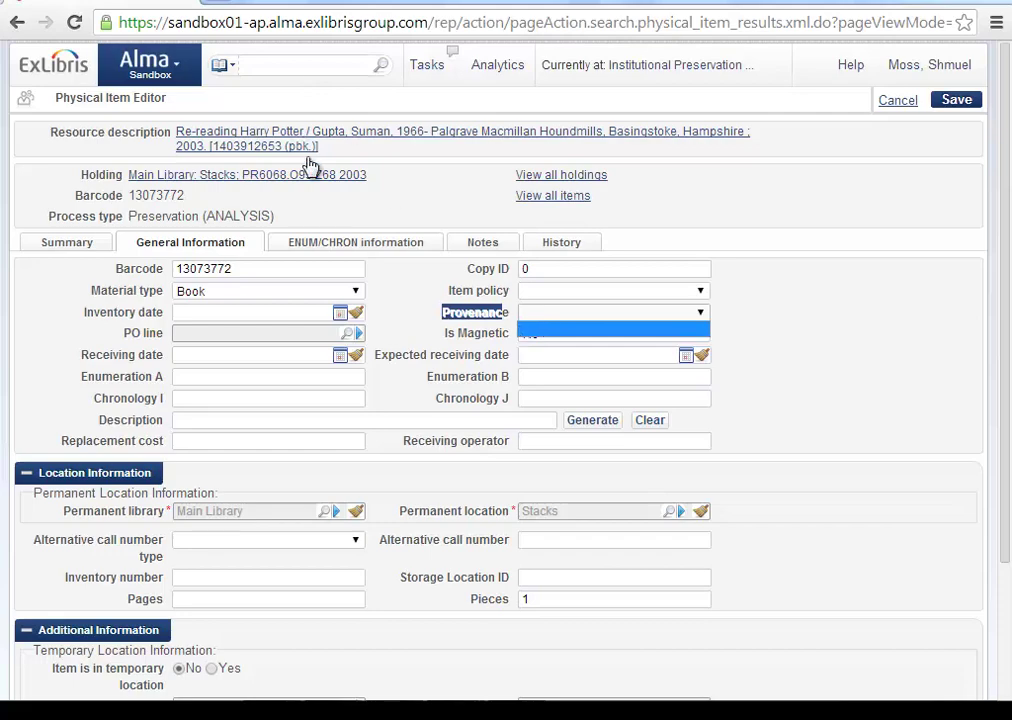
click(183, 72)
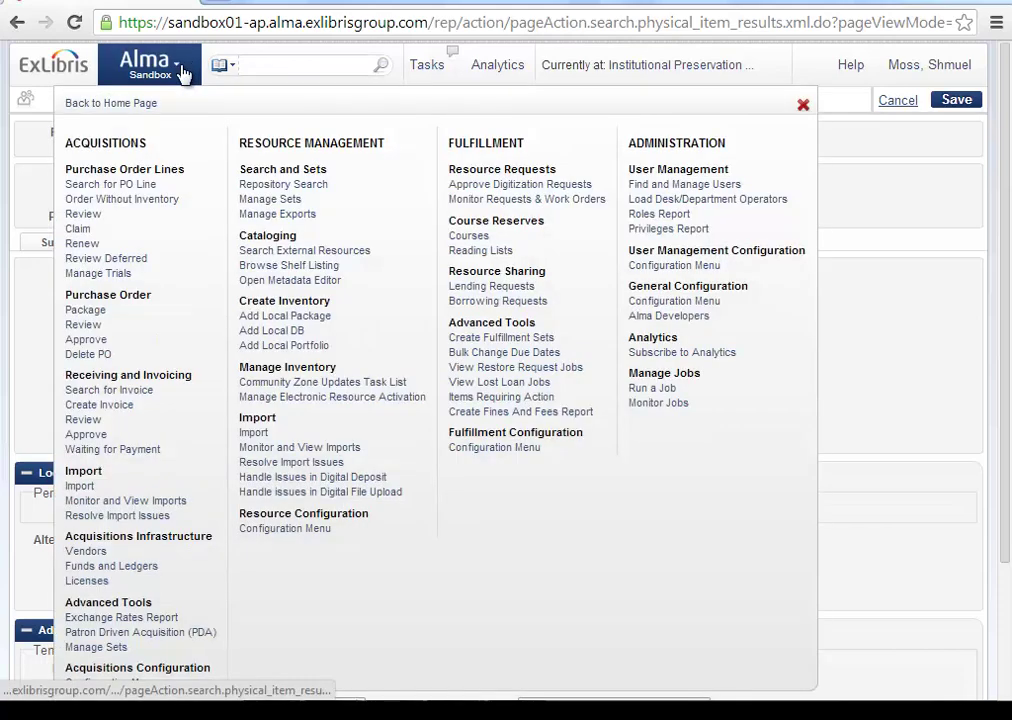
click(295, 533)
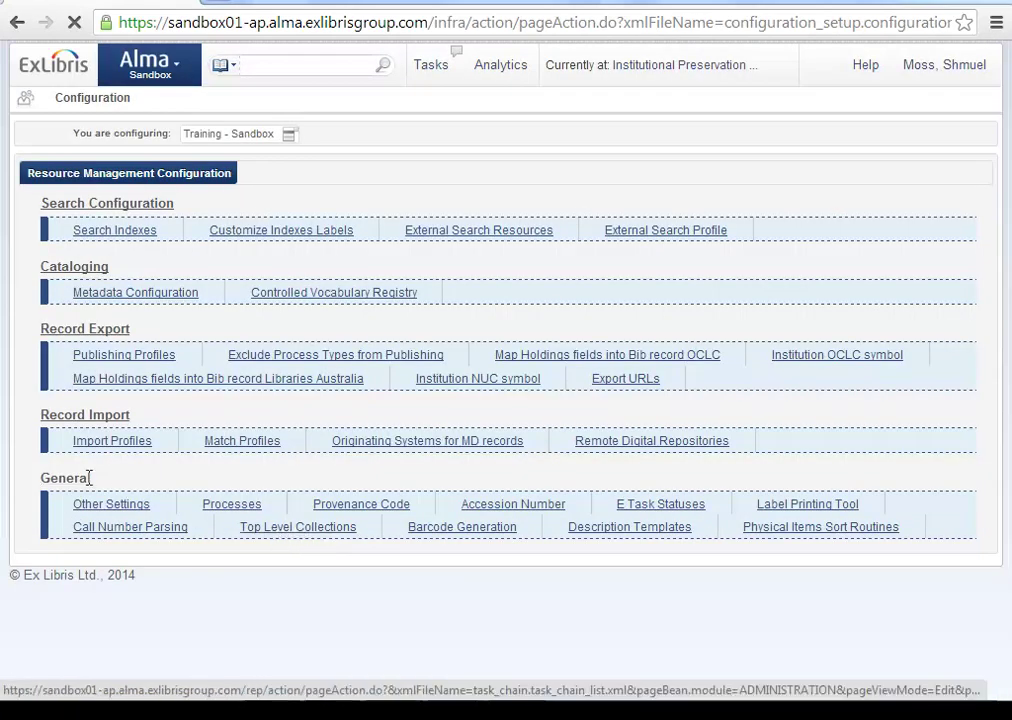
drag(97, 481, 41, 481)
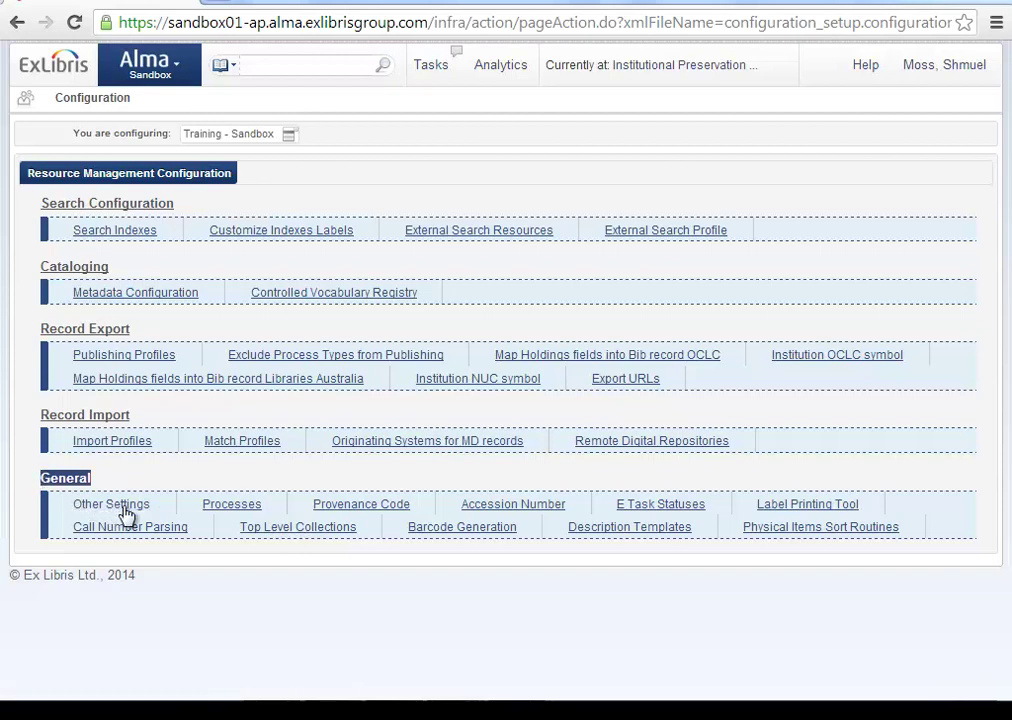
click(359, 507)
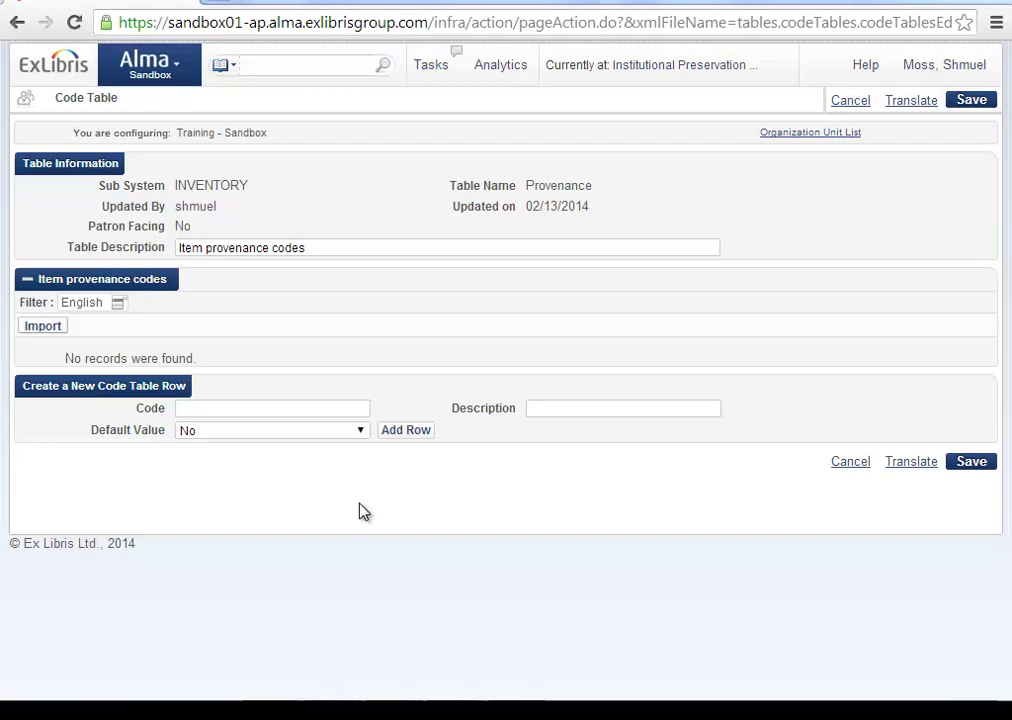
- Add a row to the item provenance codes with code ADC and description Adc
click(285, 409)
text(ADC)
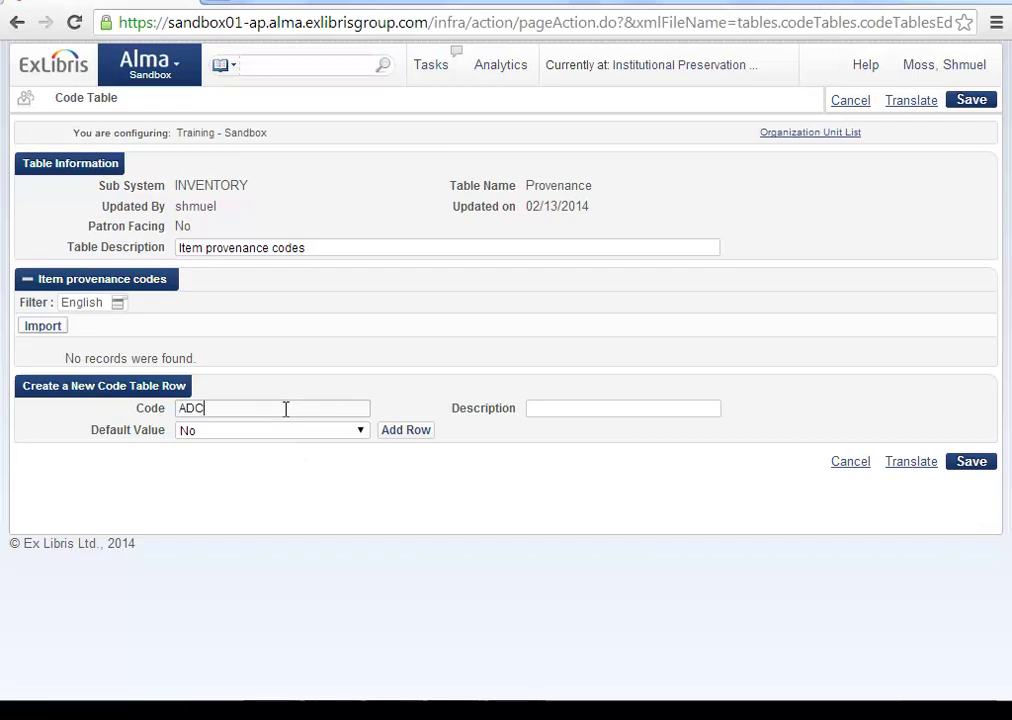
click(531, 410)
text(Adc)
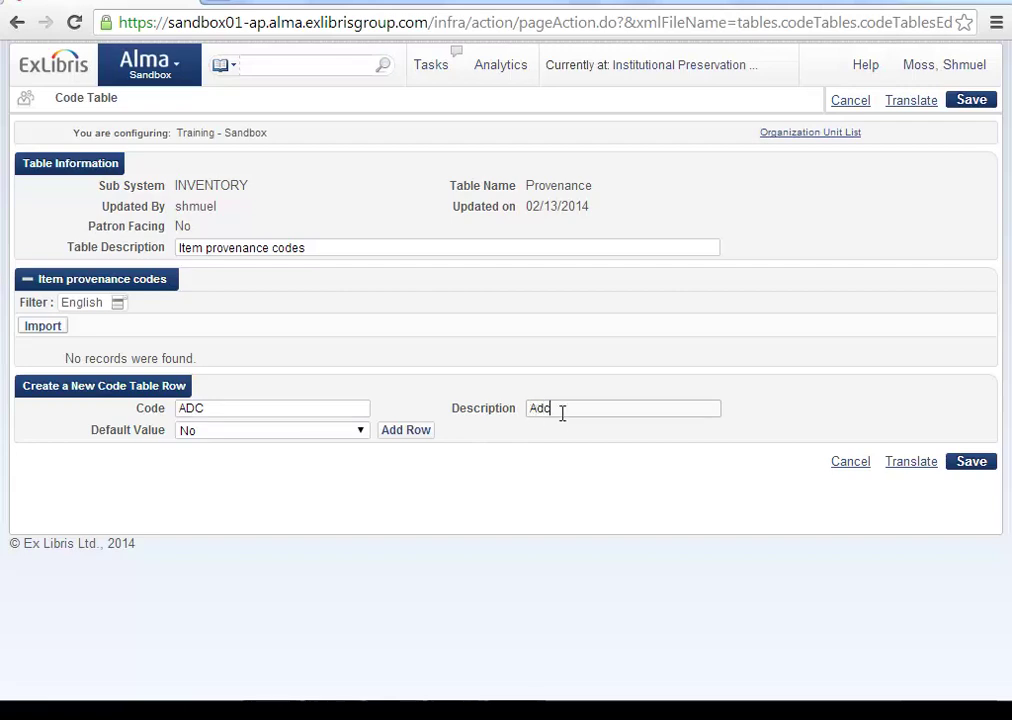
click(418, 434)
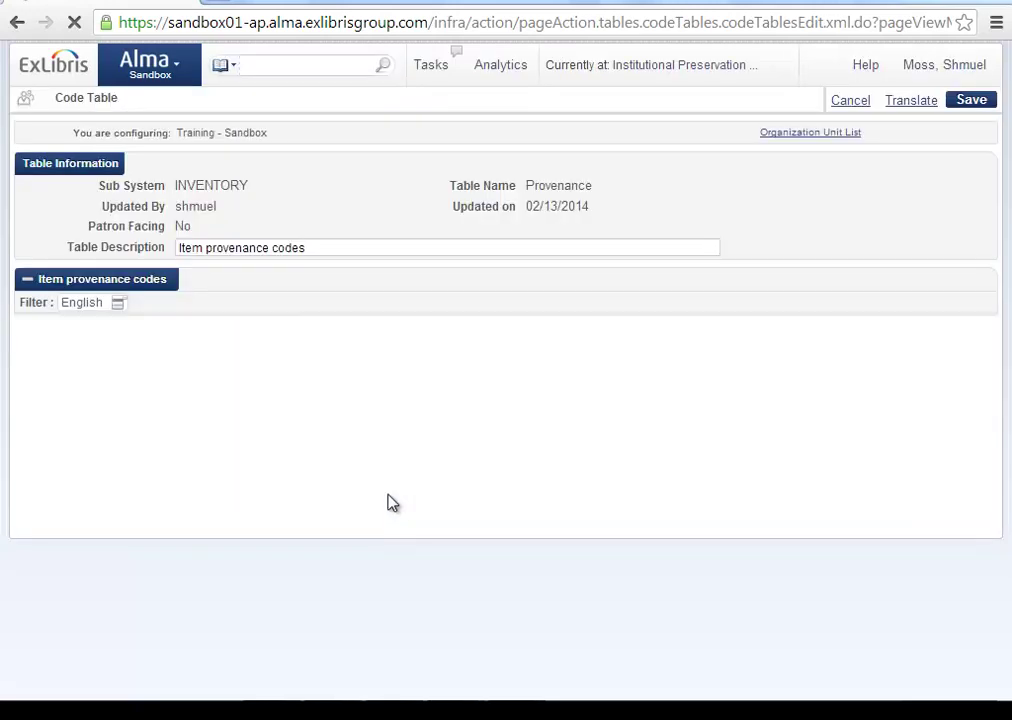
- Add a provenance code row with code XYZ and description Xyz, and save the code table
text(XYZ)
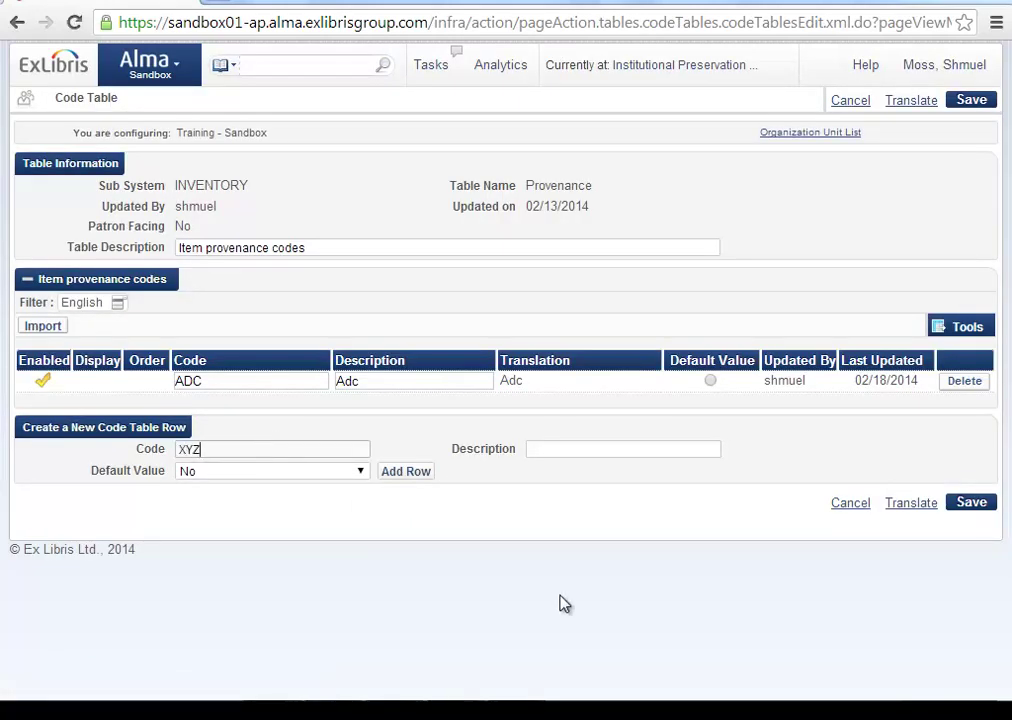
click(559, 448)
text(Xyz)
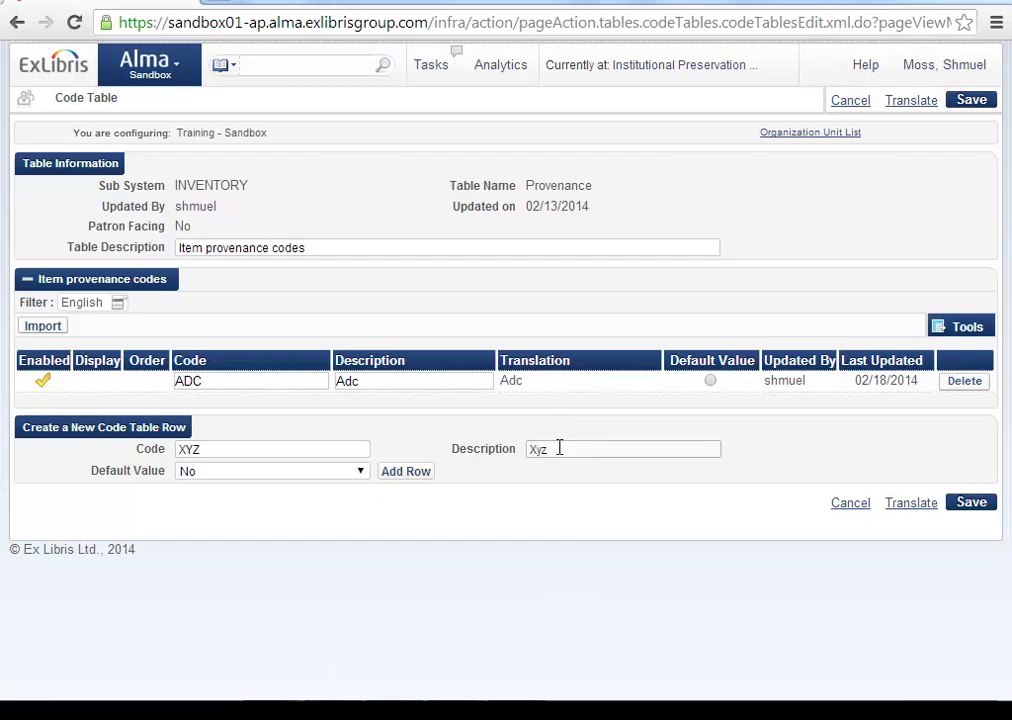
click(388, 480)
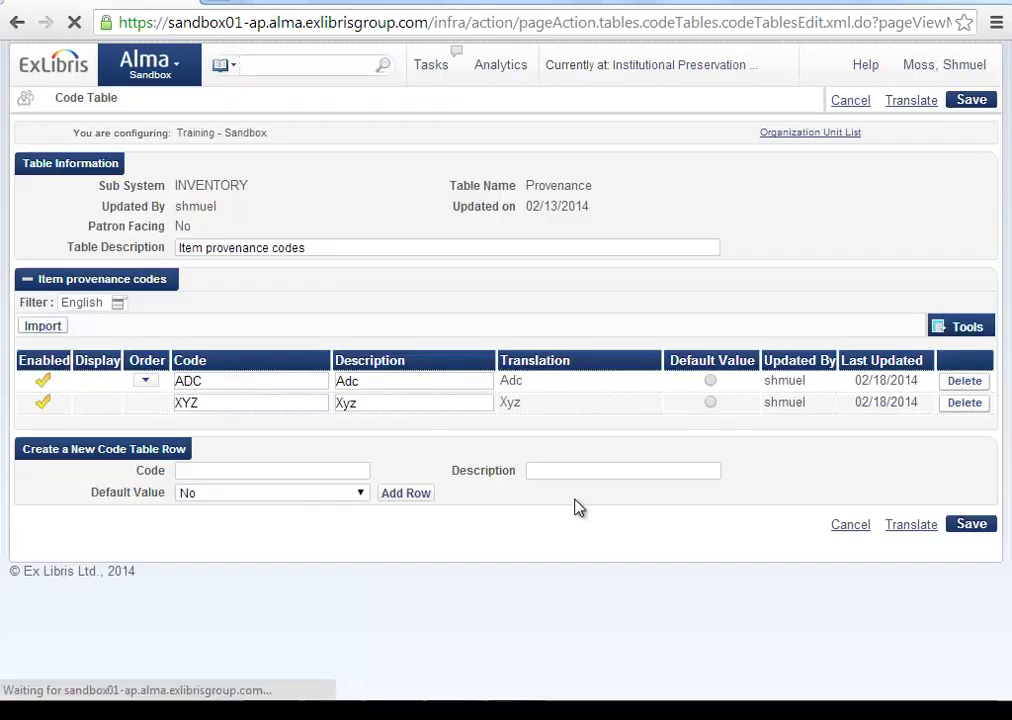
click(969, 525)
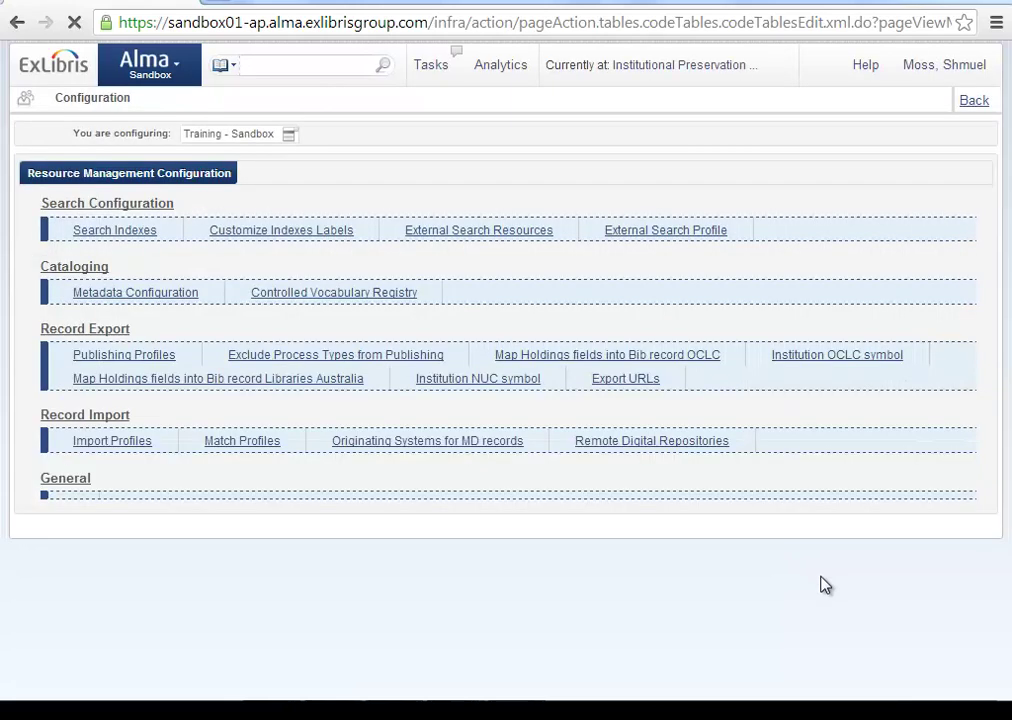
- Switch to the Alma session in Firefox and search the physical items for "harry potter"
key(alt+Tab)
key(alt+Tab)
key(alt+Tab)
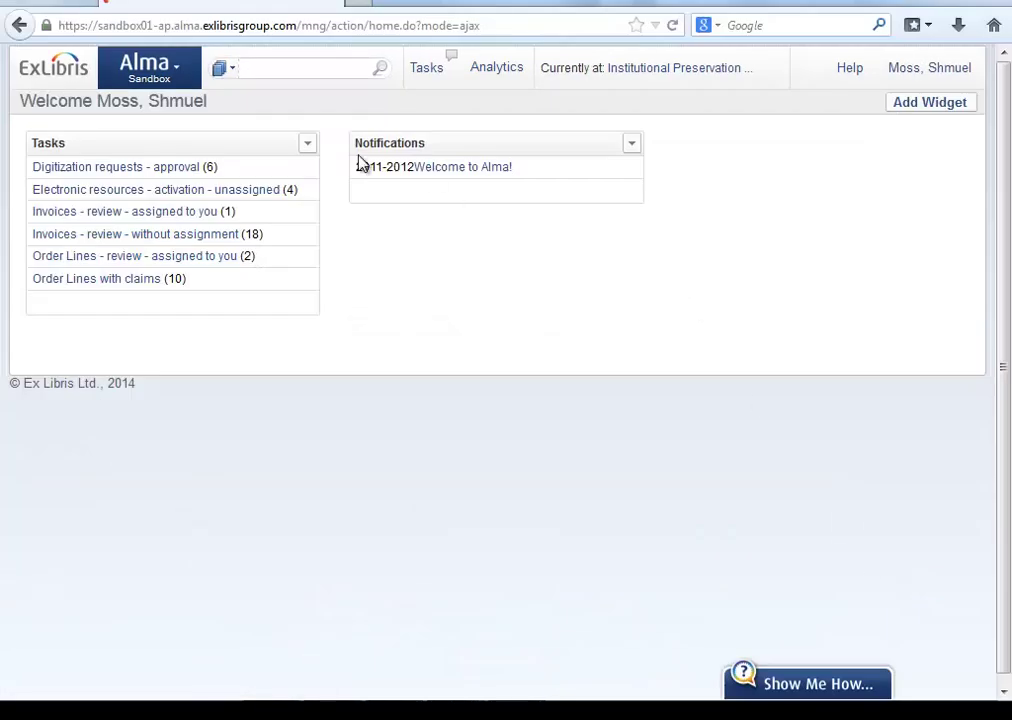
click(230, 69)
click(248, 108)
click(262, 72)
text(harry)
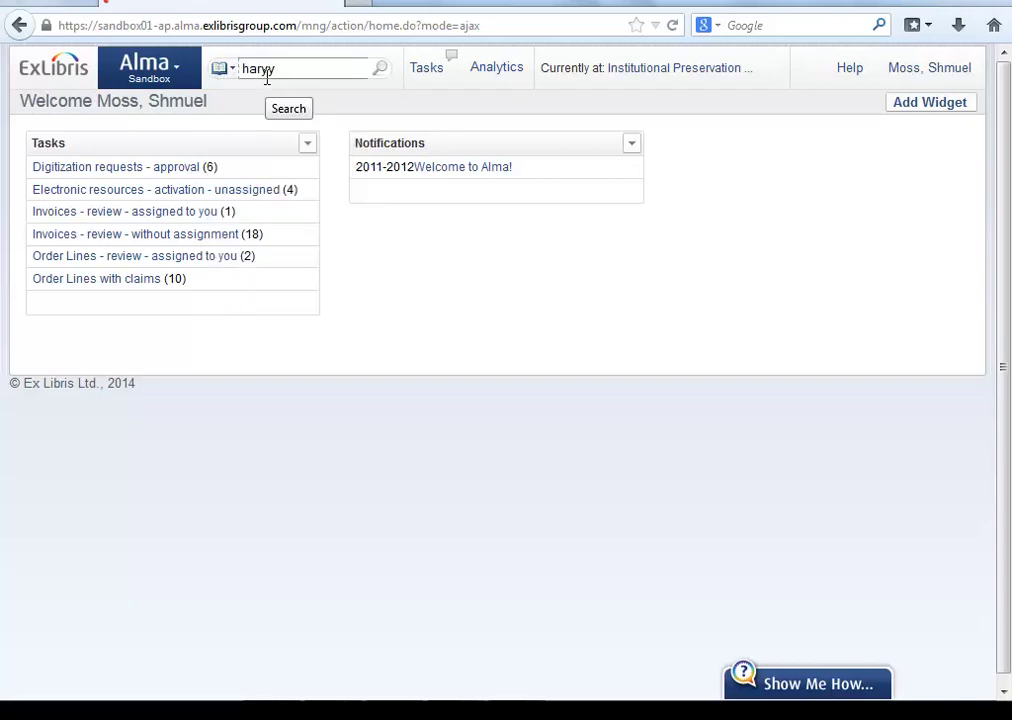
key(BackSpace)
key(BackSpace)
text(ry pott)
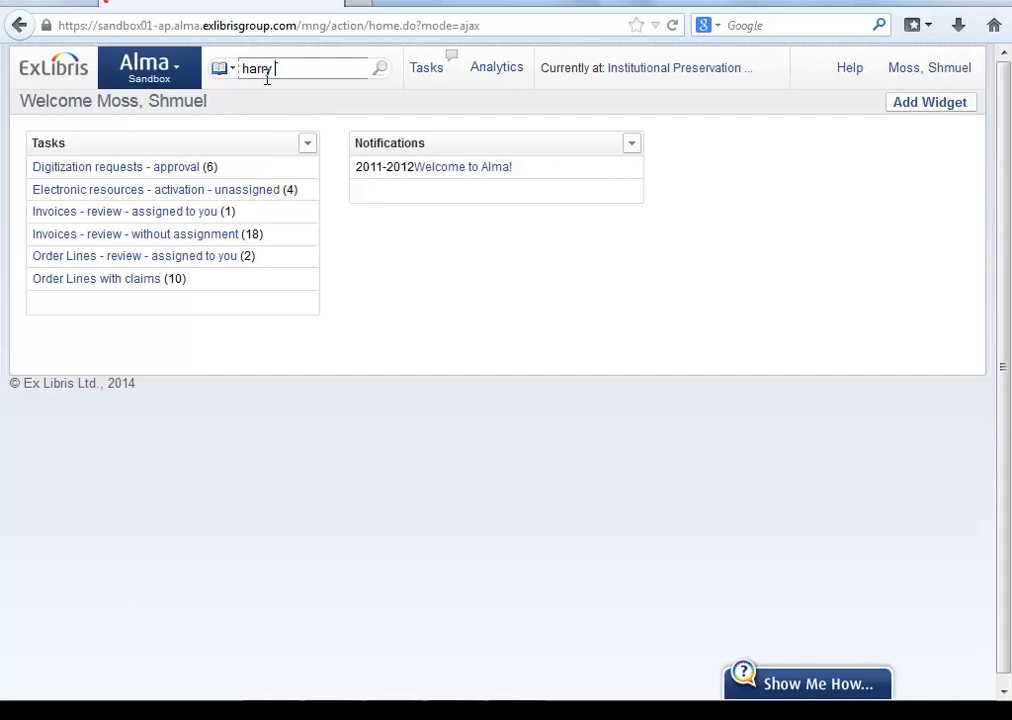
text(er)
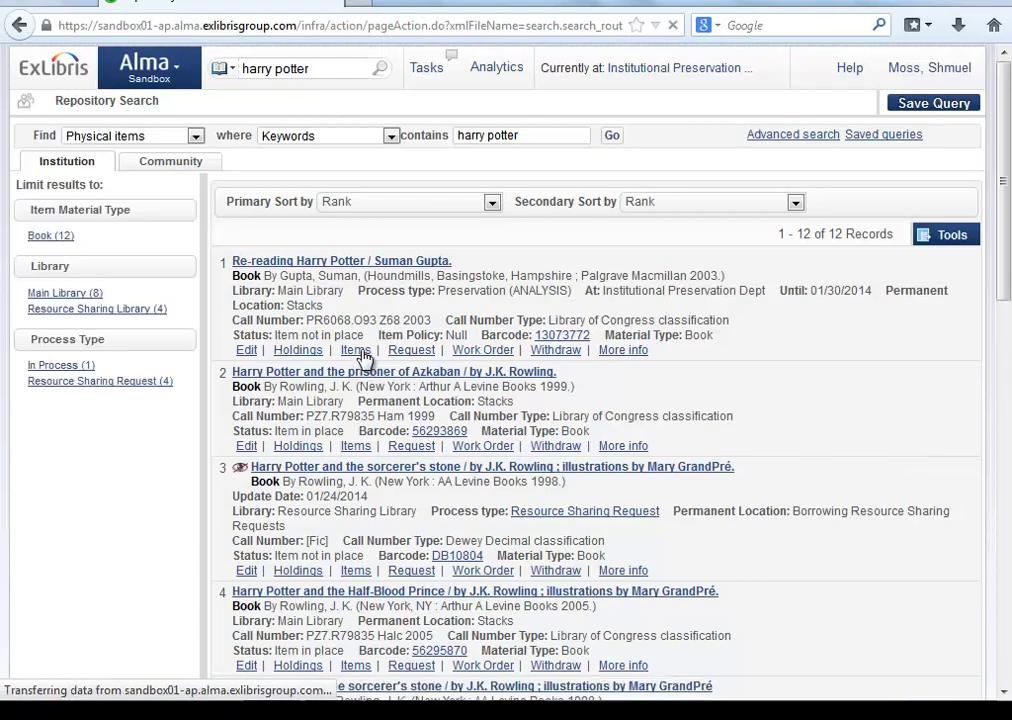
- Open the item record of "Re-reading Harry Potter" for editing and set its Provenance to Adc
click(553, 388)
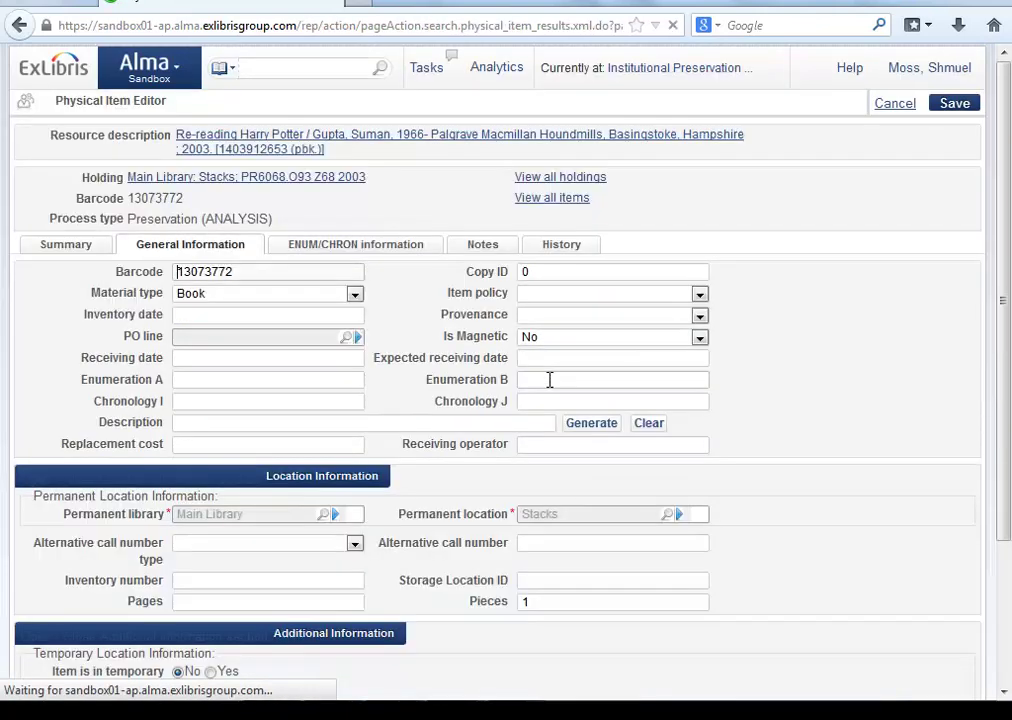
click(578, 316)
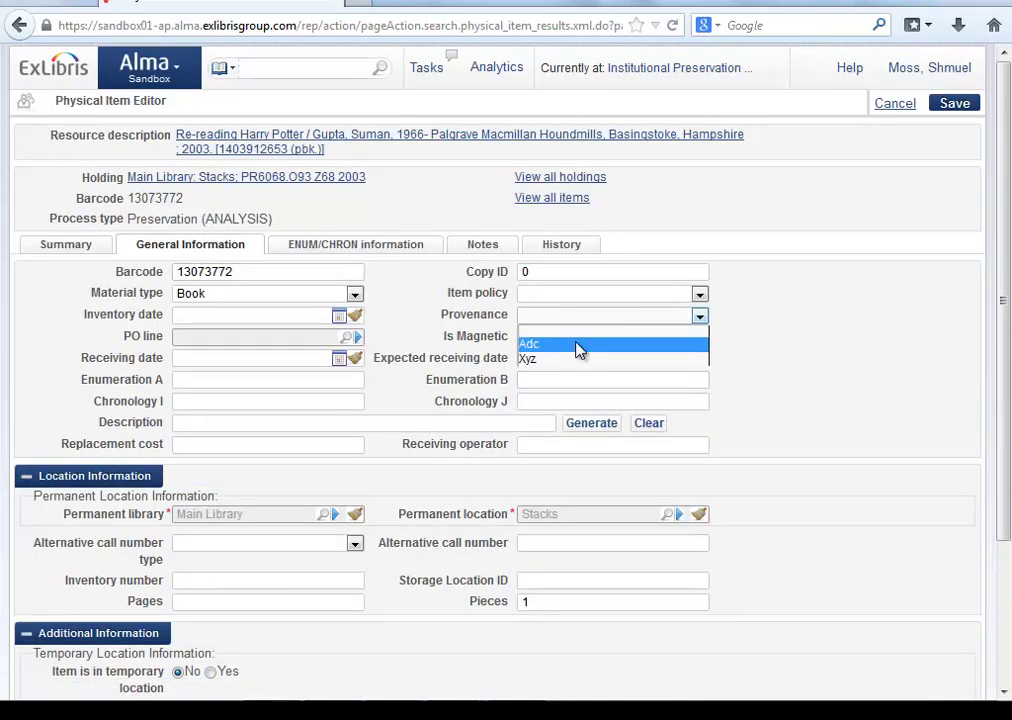
click(578, 347)
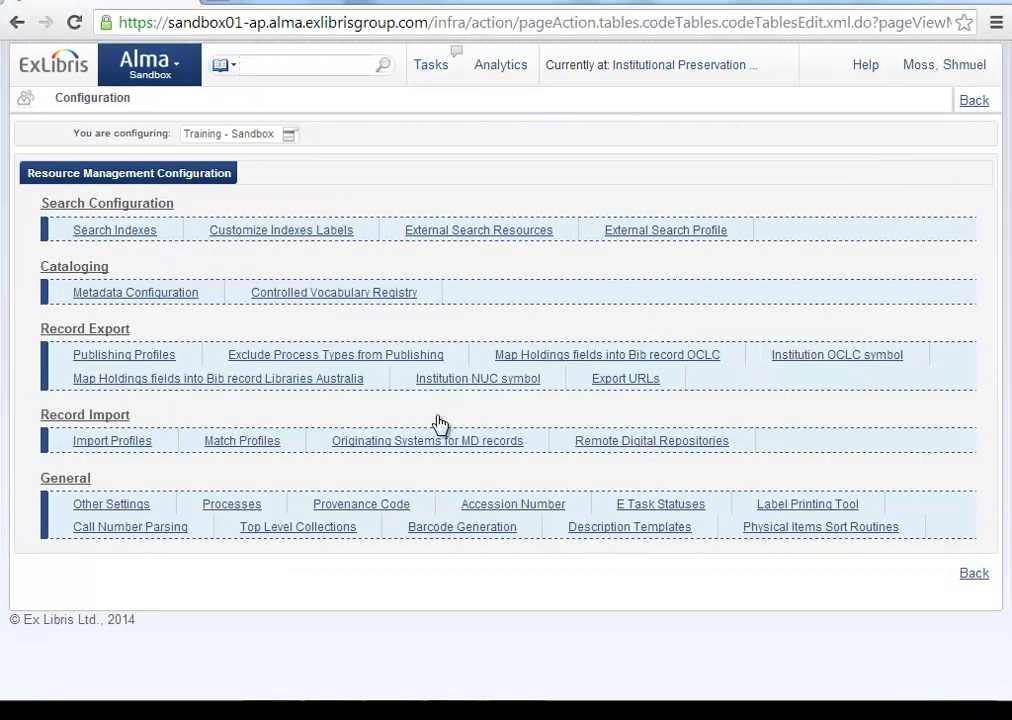
- Review the Provenance Code table's rows and default value option in Chrome, and switch to the PowerPoint agenda slide
click(370, 510)
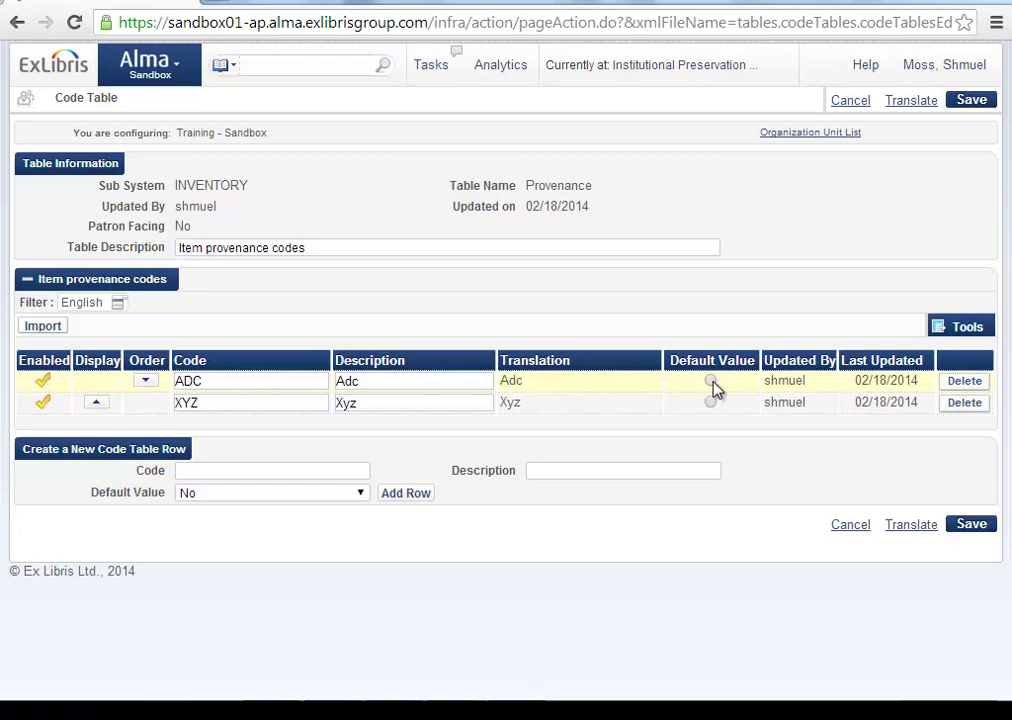
key(alt+Tab)
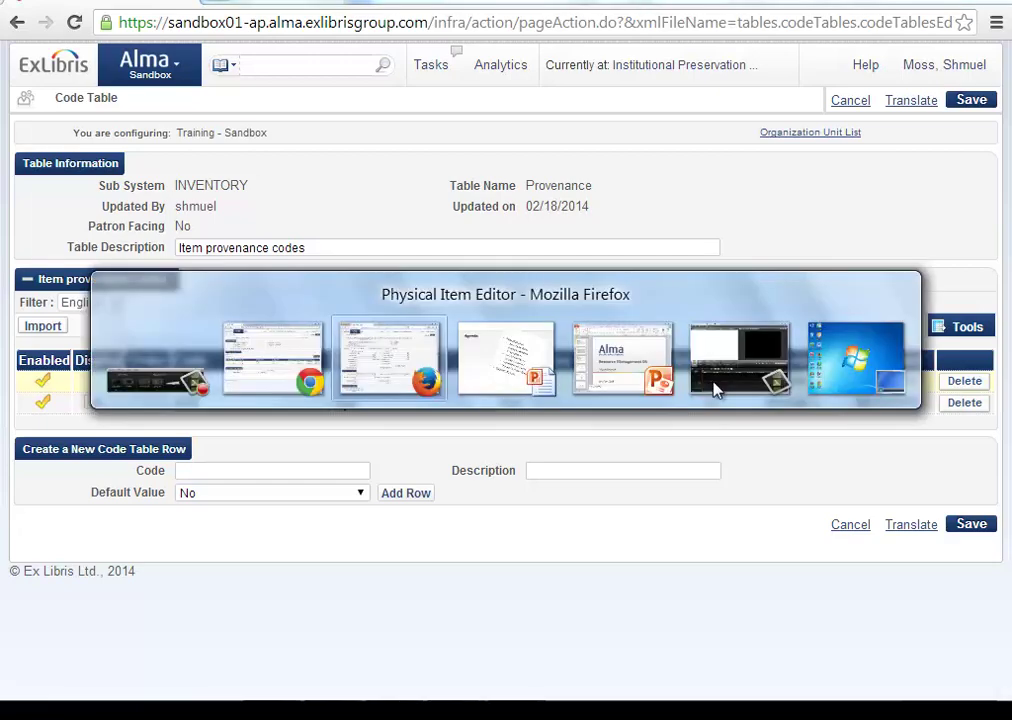
key(alt+Tab)
key(alt+Tab)
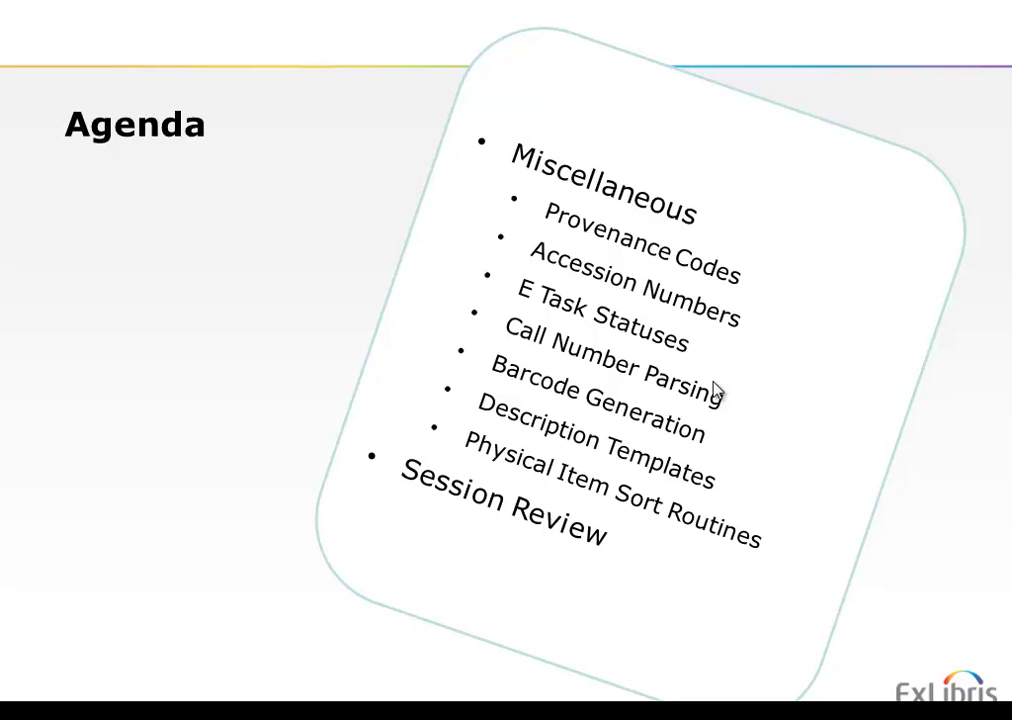
- Switch to Alma in Firefox and open the Fulfillment configuration with Main Library as the unit being configured
key(alt+Tab)
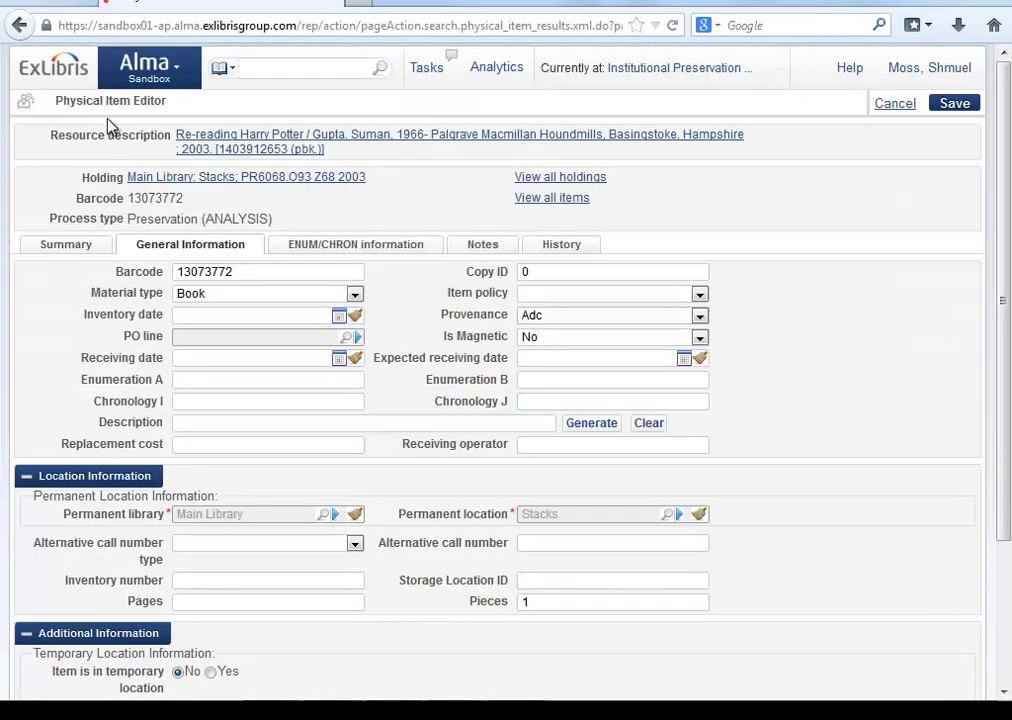
click(188, 80)
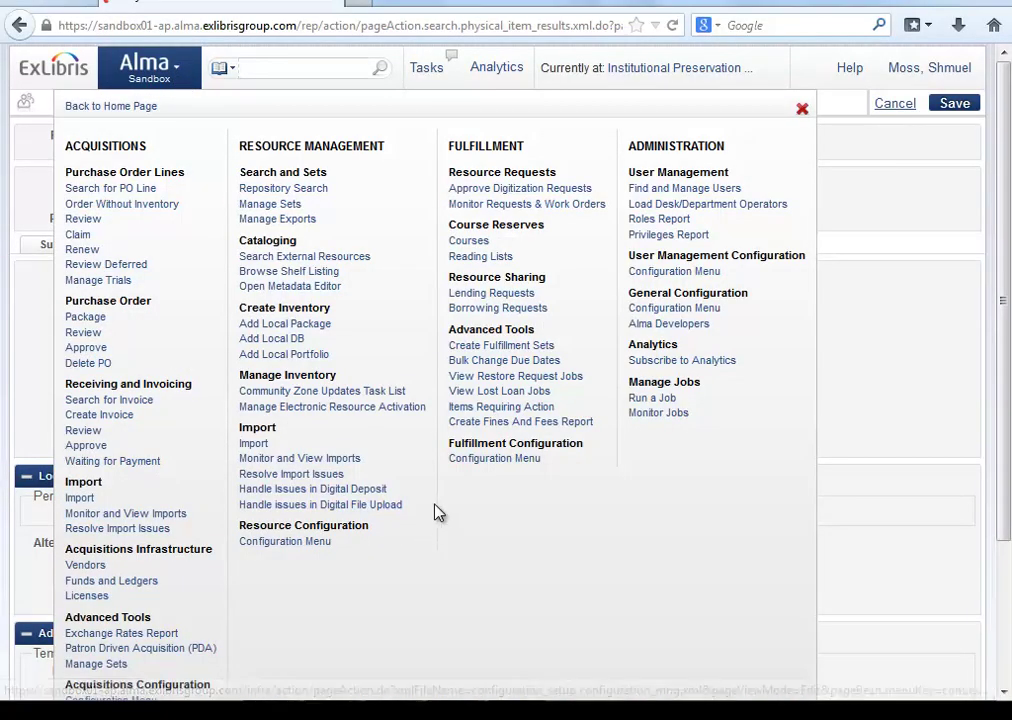
click(479, 460)
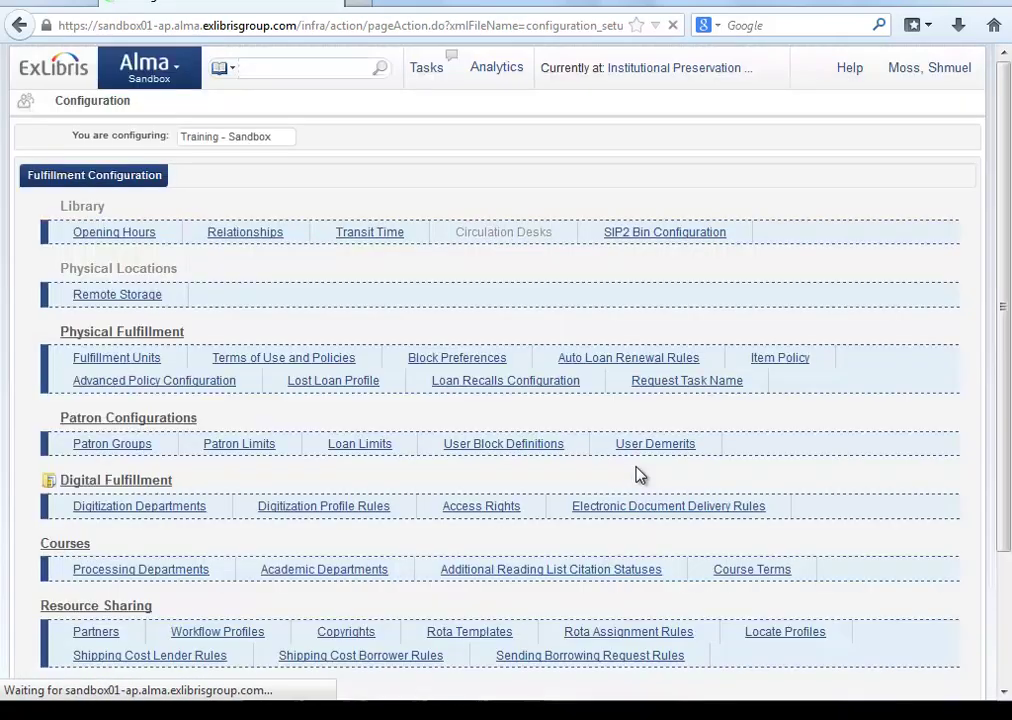
click(286, 143)
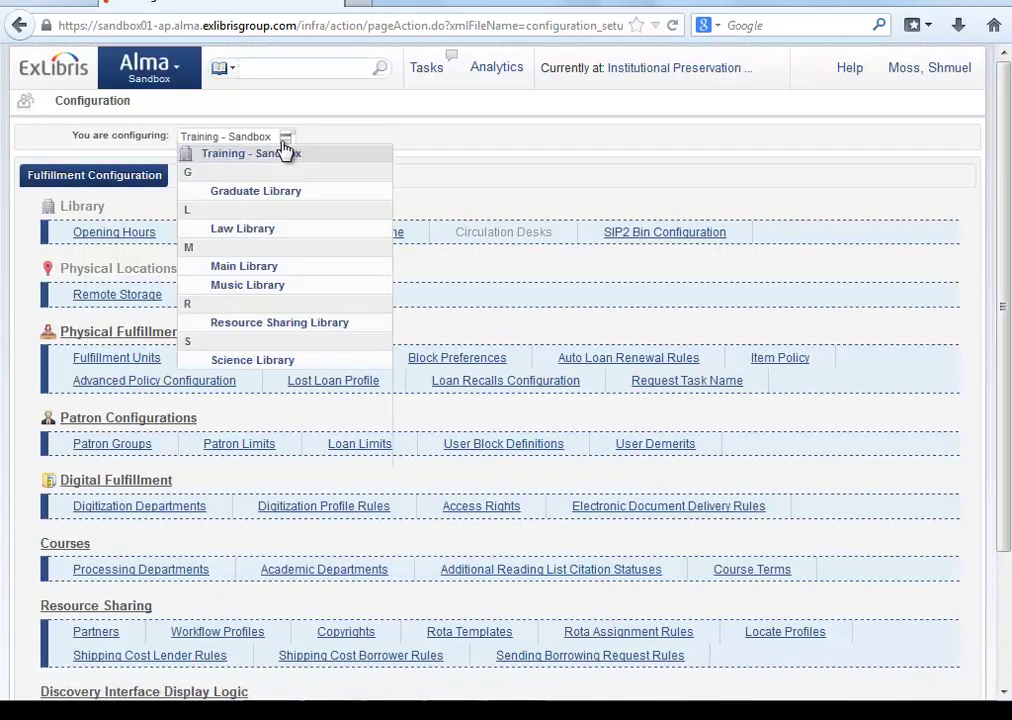
click(273, 199)
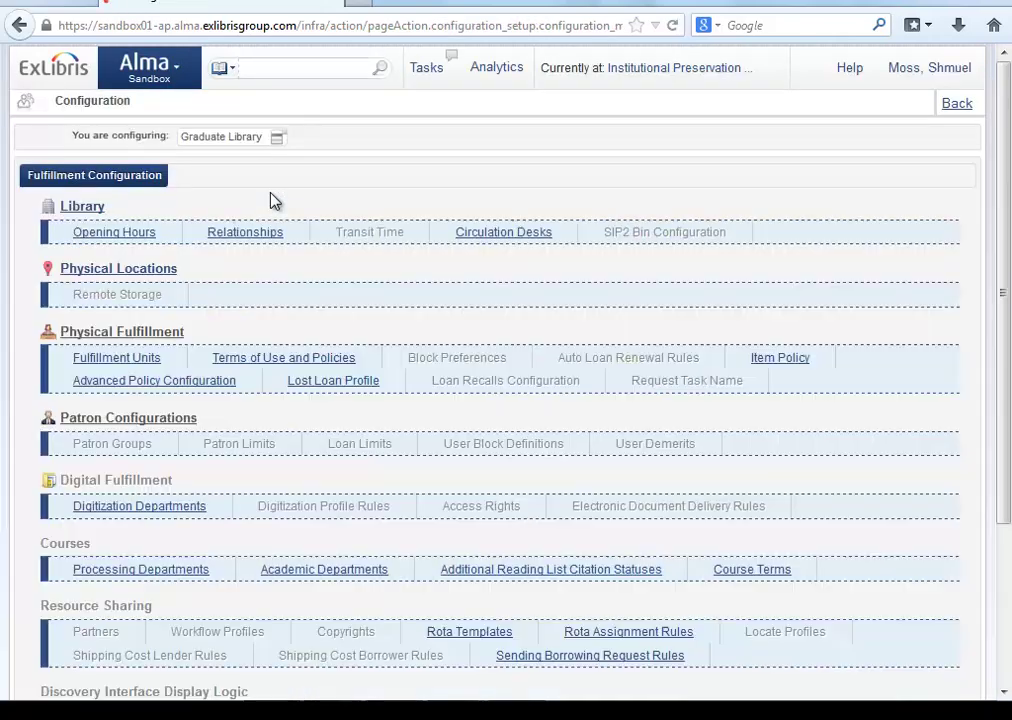
click(275, 141)
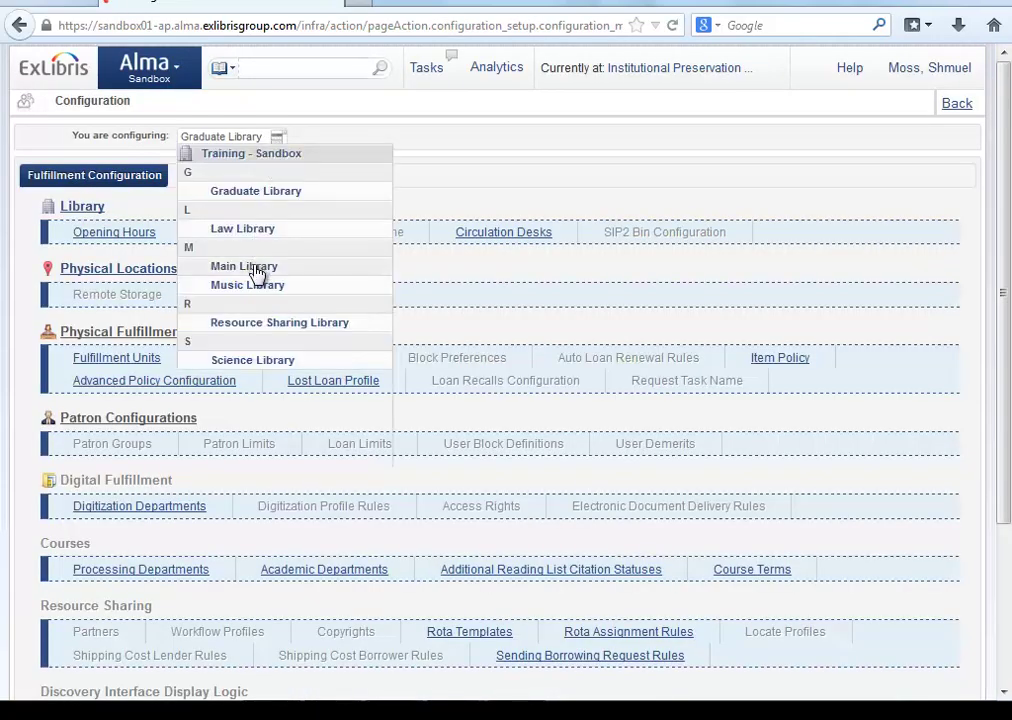
click(257, 268)
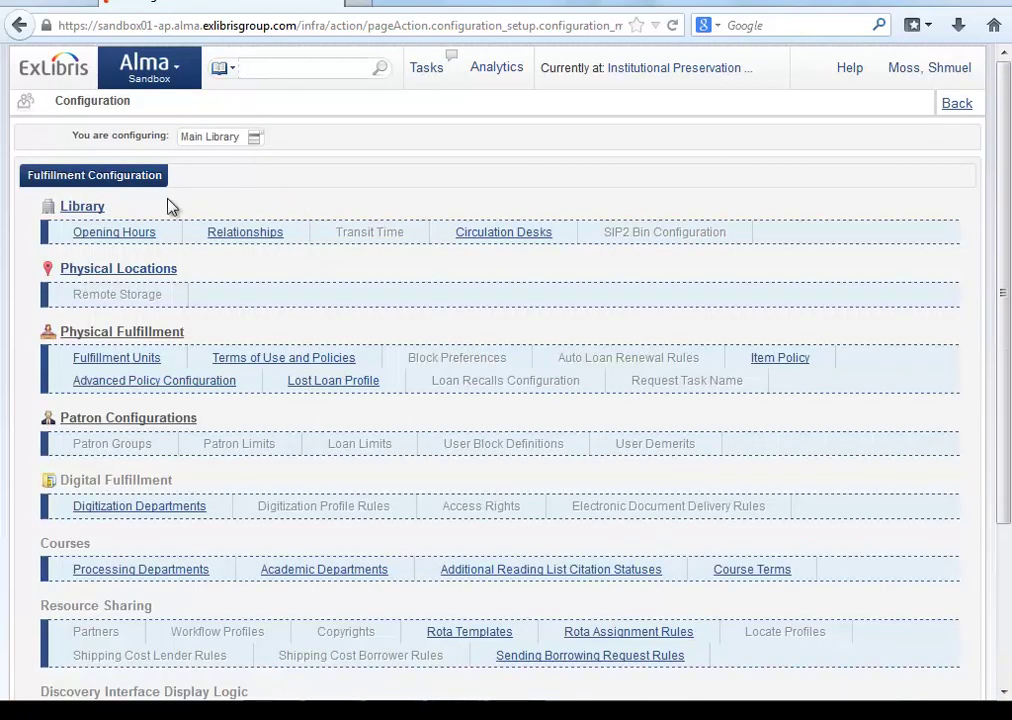
- Open the offsite physical location (Building 9) for editing and examine the choices for Accession Placement in its holdings configuration
click(133, 274)
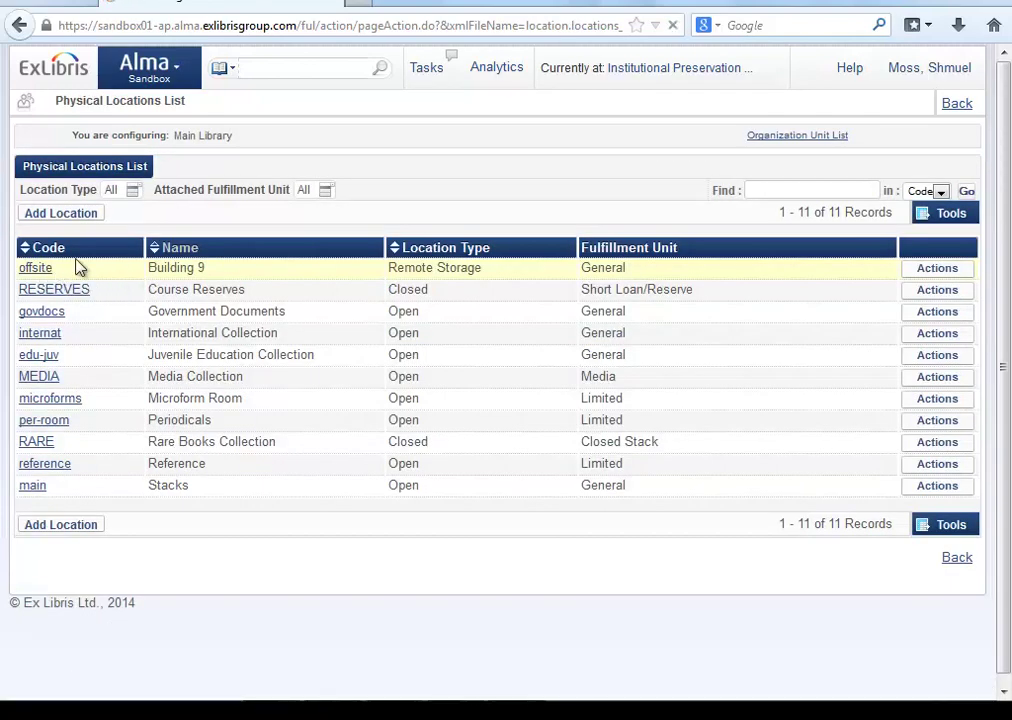
click(80, 267)
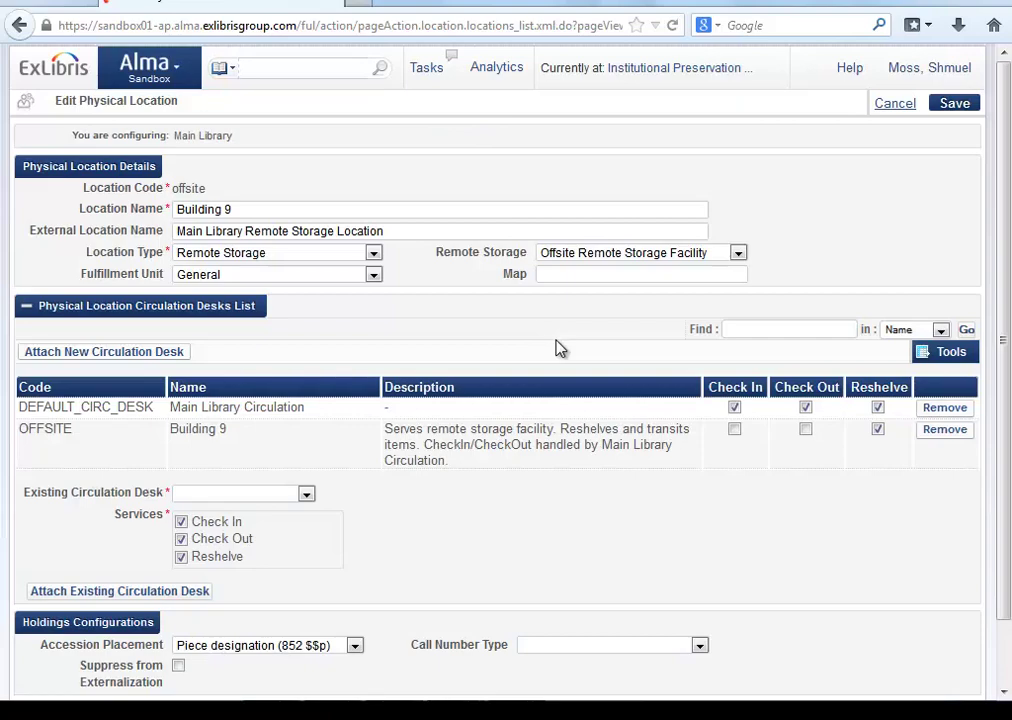
scroll(558, 350, down, 2)
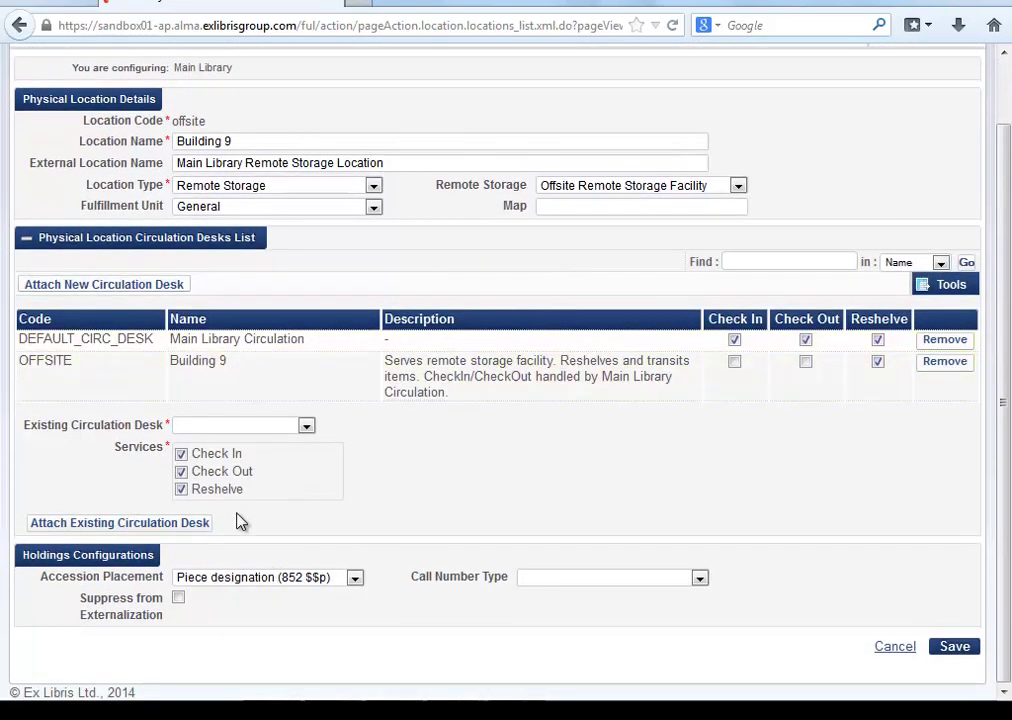
drag(44, 584, 220, 576)
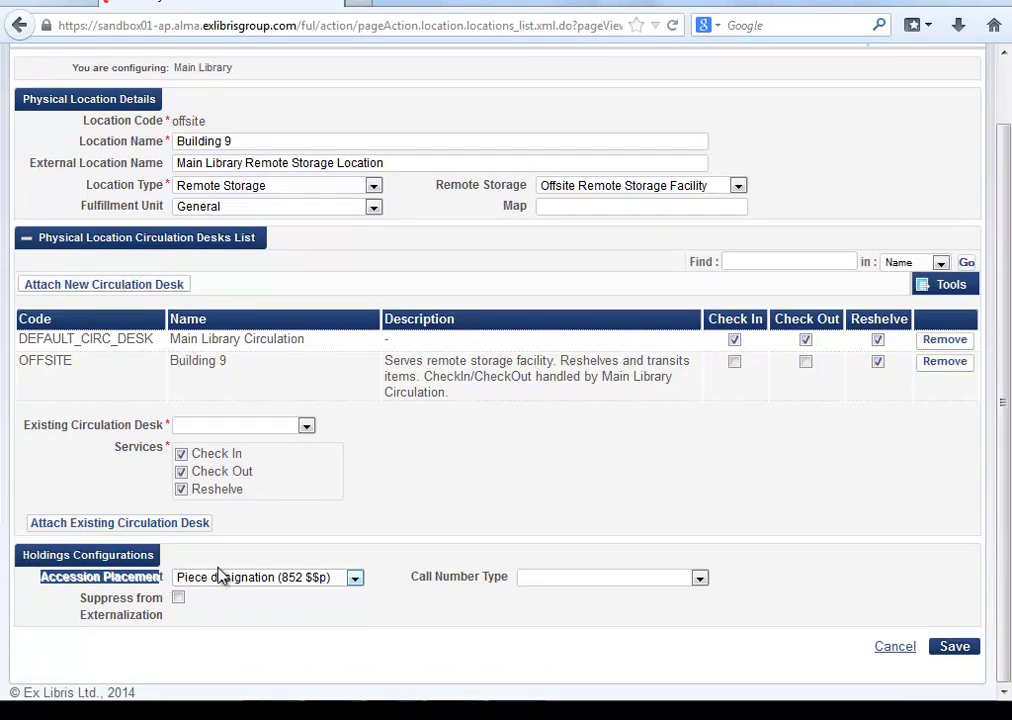
click(354, 578)
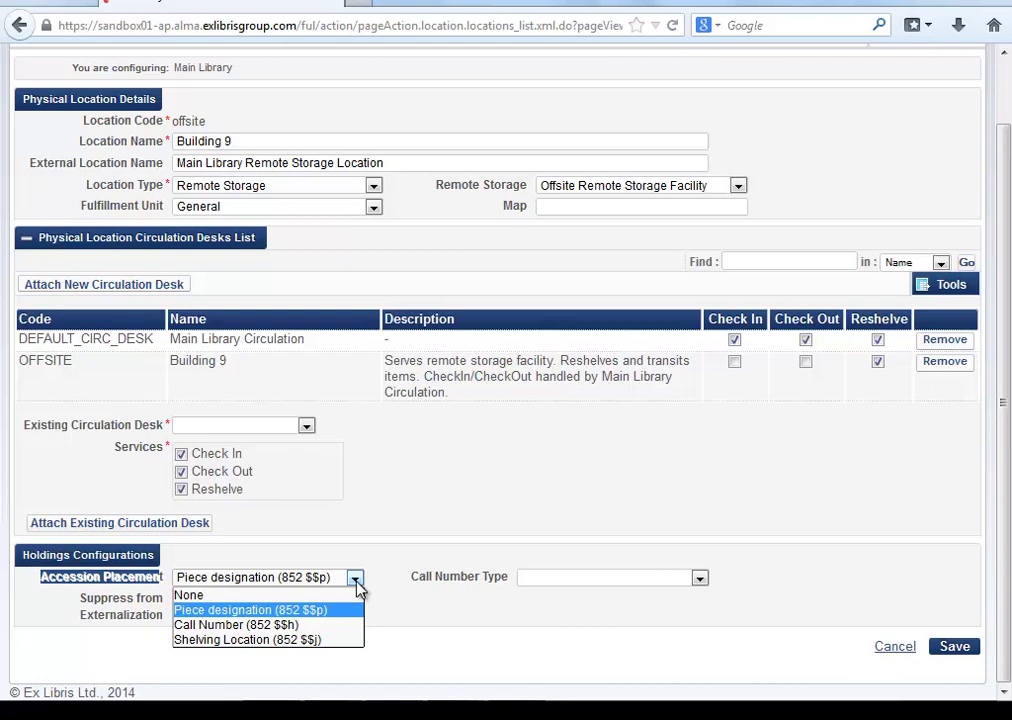
- Dismiss the Accession Placement choices and open the Accession Number settings in the Resource Management configuration
click(393, 609)
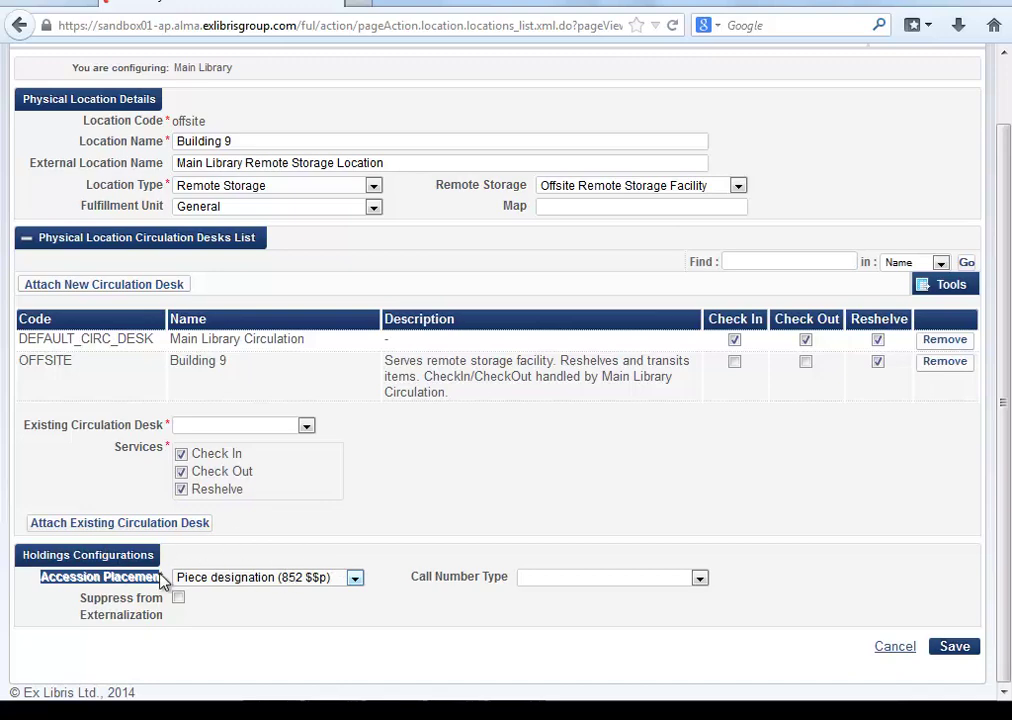
click(212, 560)
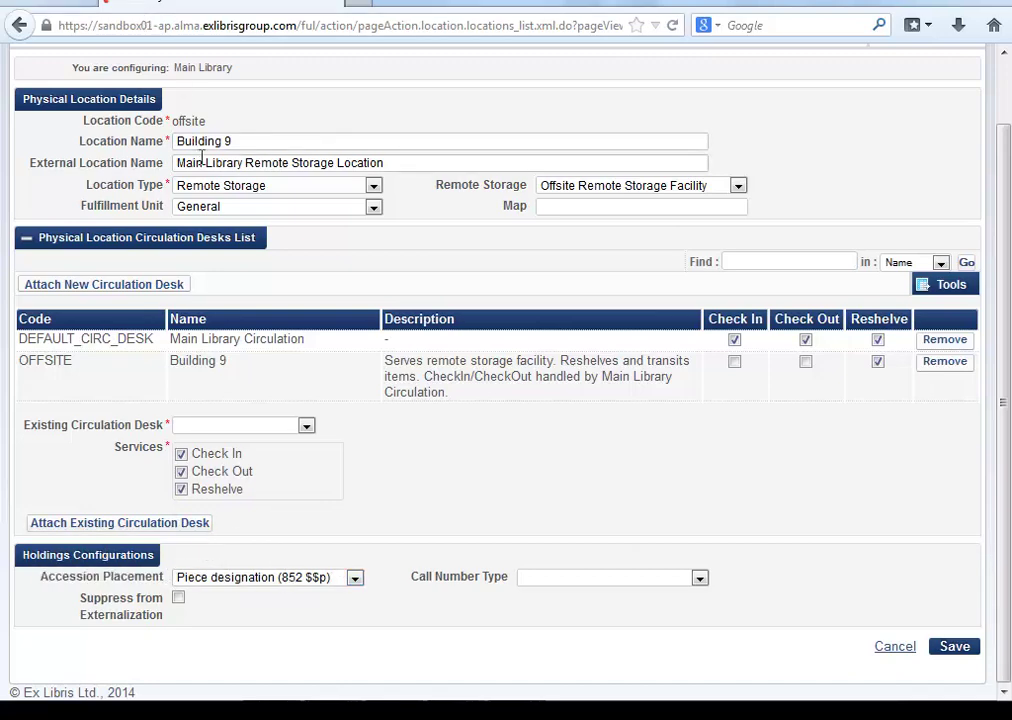
scroll(205, 160, up, 2)
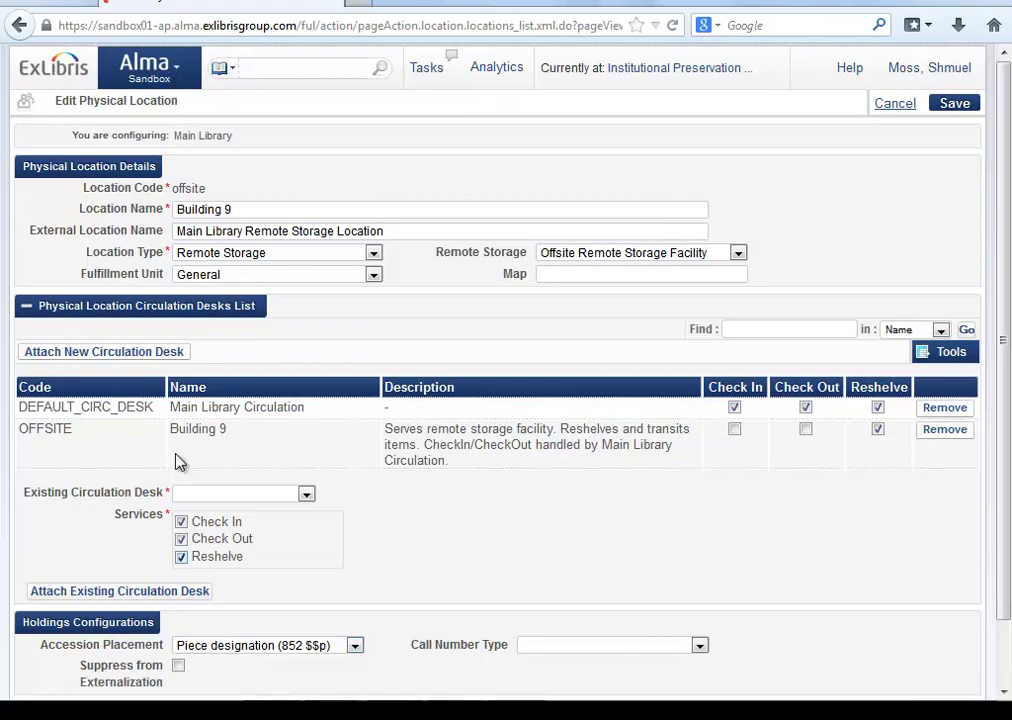
click(148, 68)
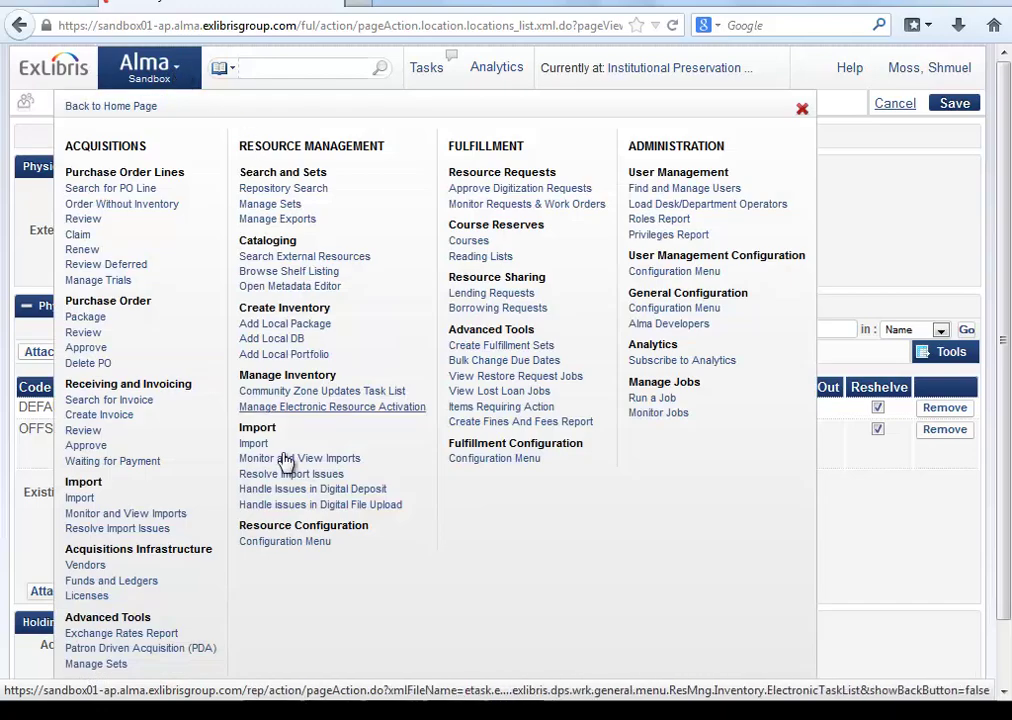
click(315, 545)
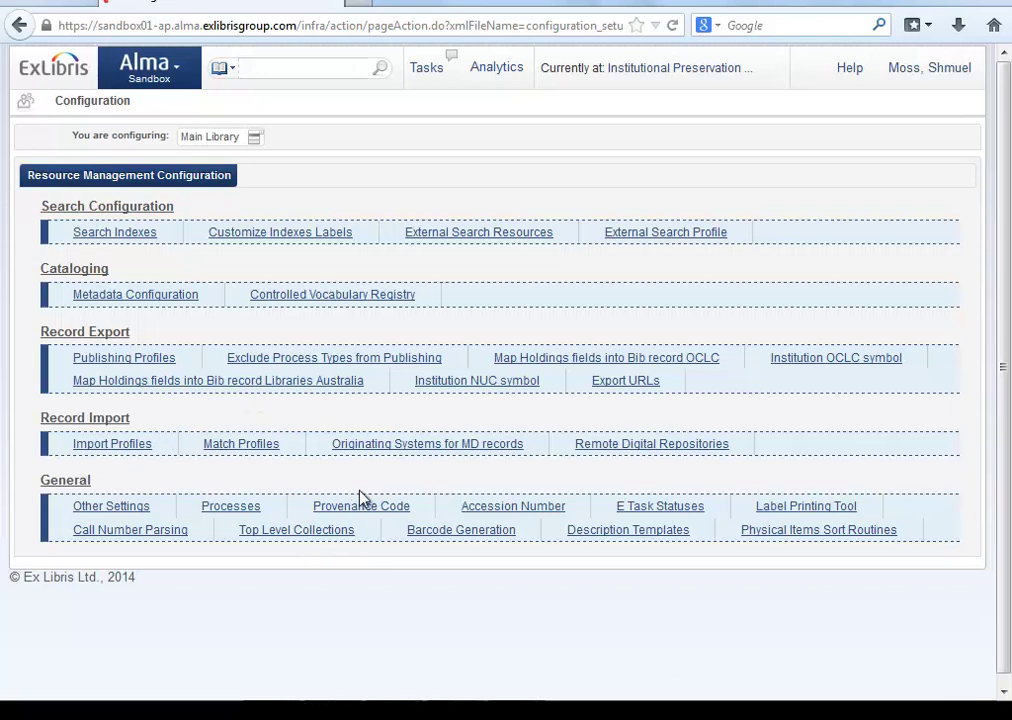
double_click(58, 483)
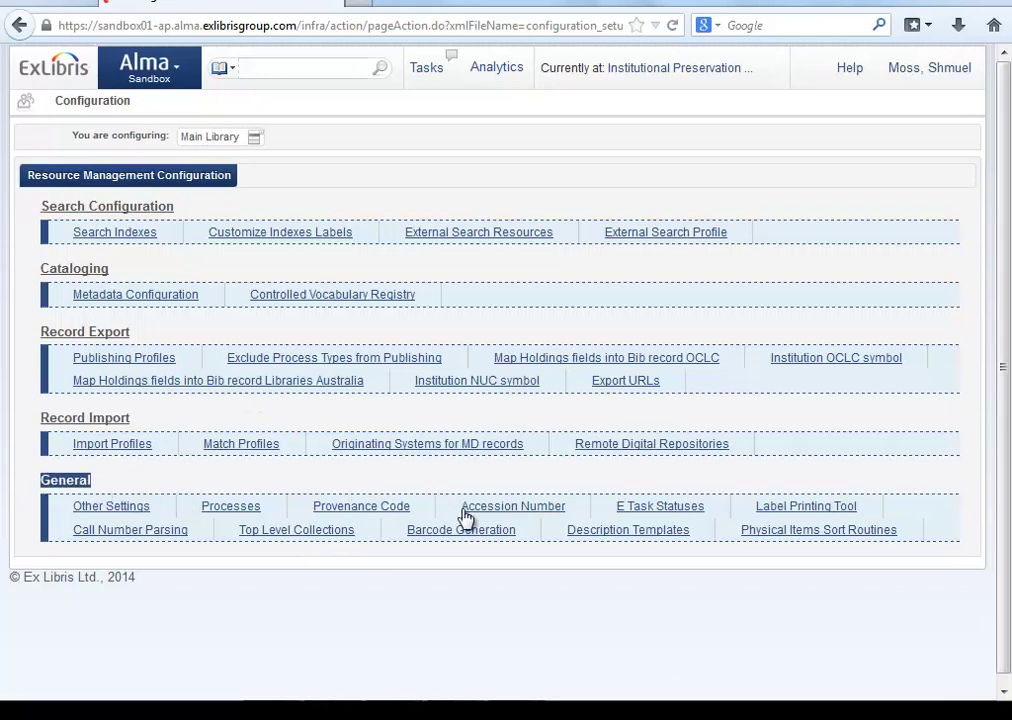
click(496, 510)
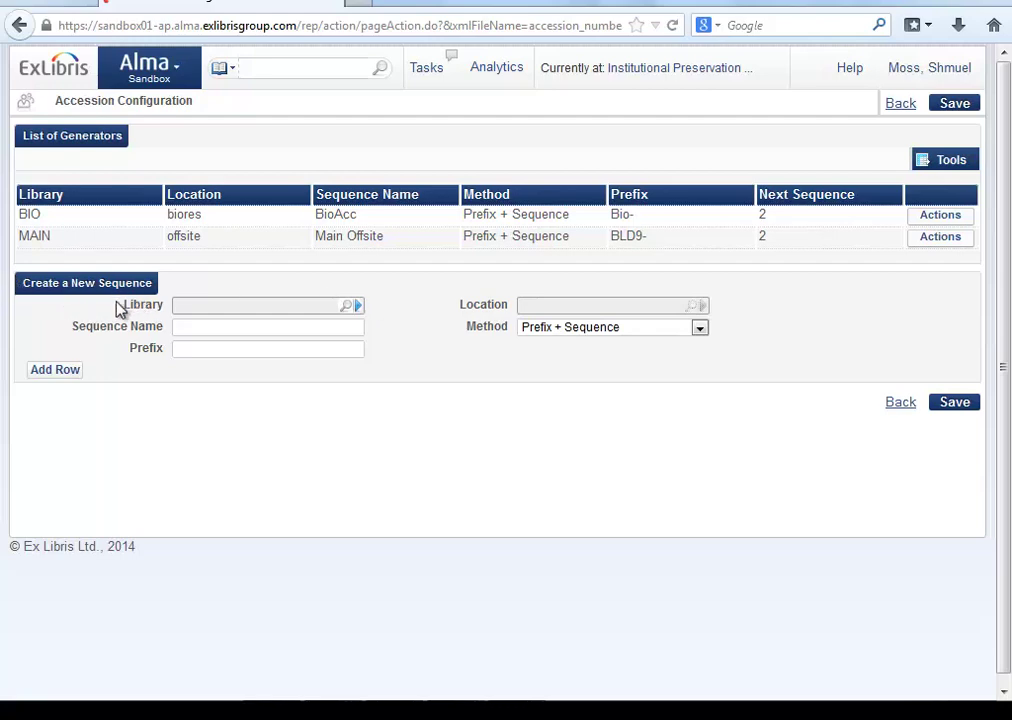
- Assign the new accession sequence to the Law Library and its Reference location (LAWREF)
click(349, 310)
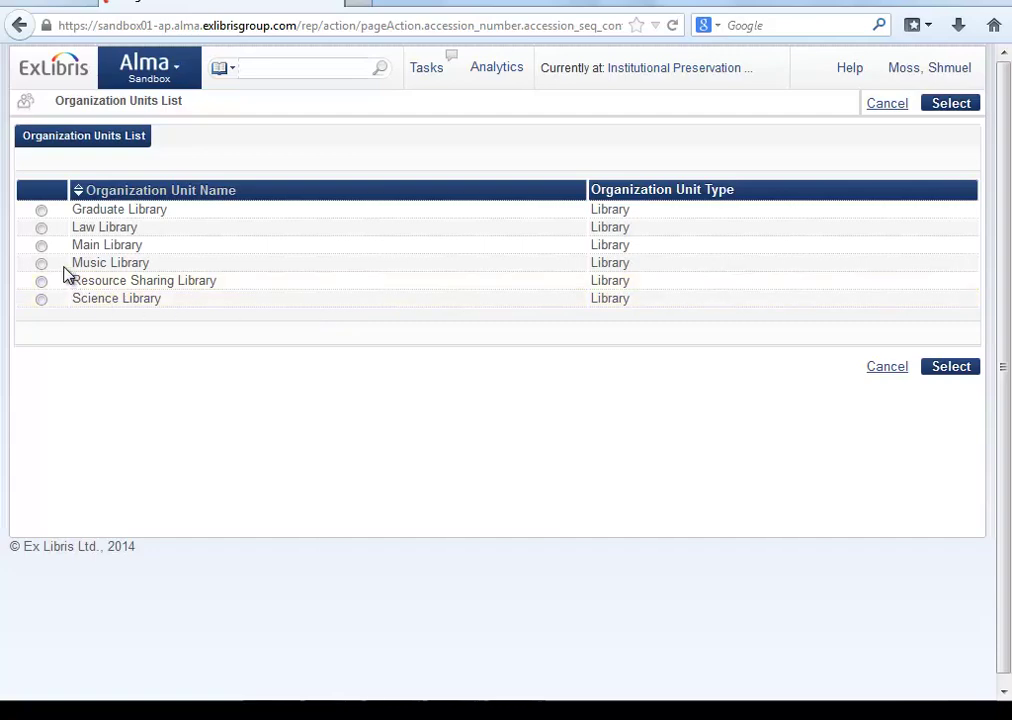
click(41, 227)
click(944, 372)
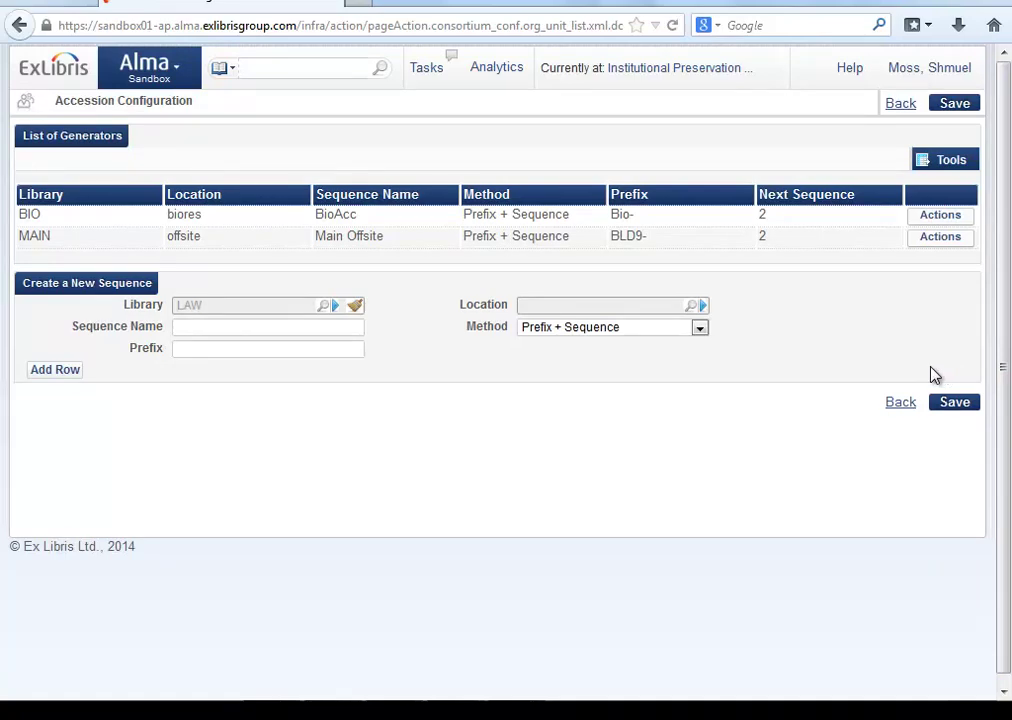
click(688, 306)
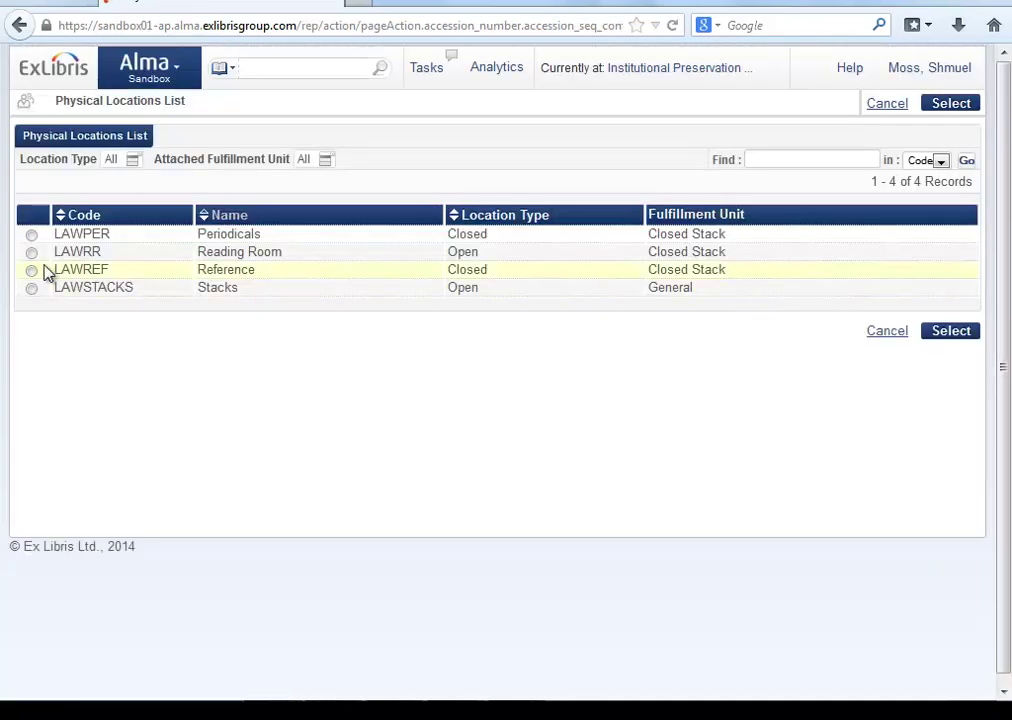
click(32, 270)
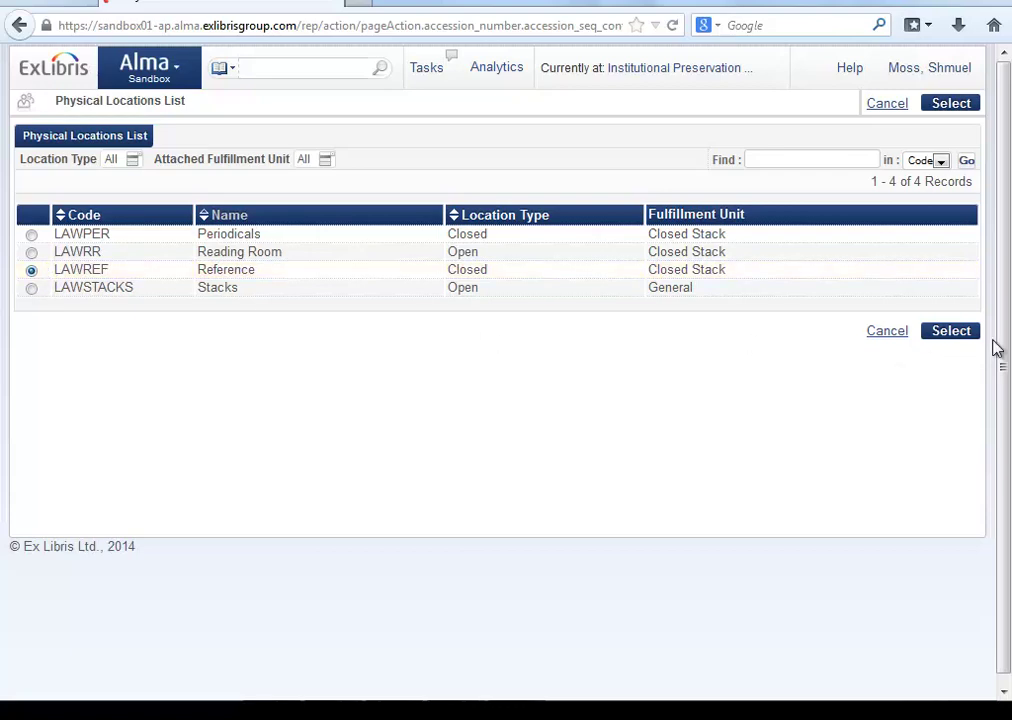
click(954, 336)
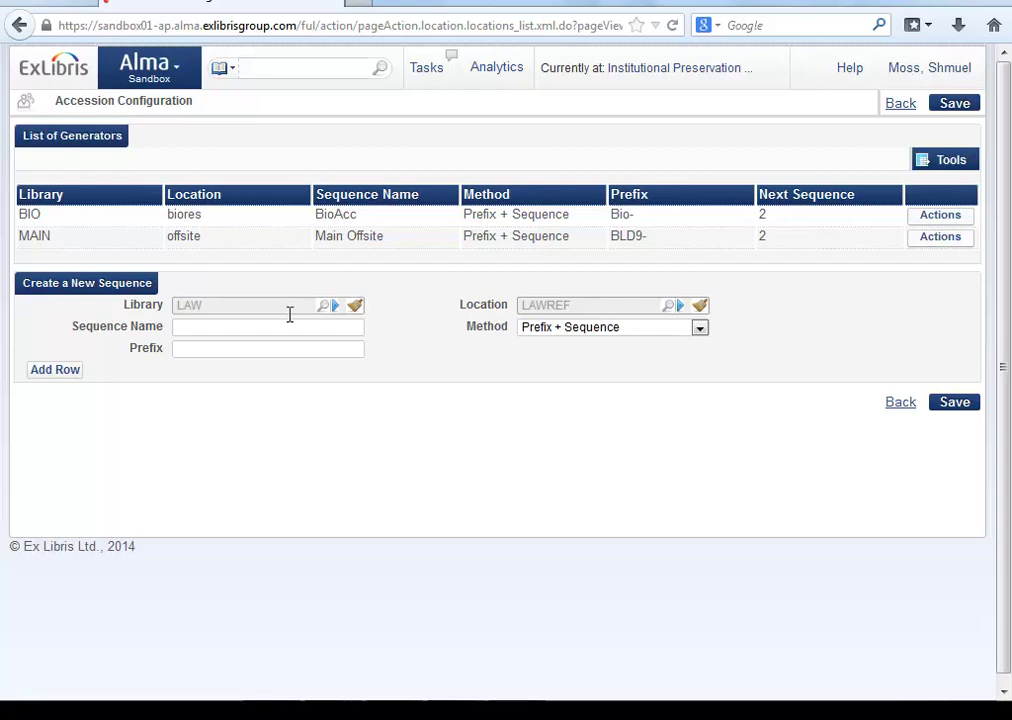
- Name the new accession sequence "Law Ref" and set its prefix to "LAW-"
click(276, 331)
text(La)
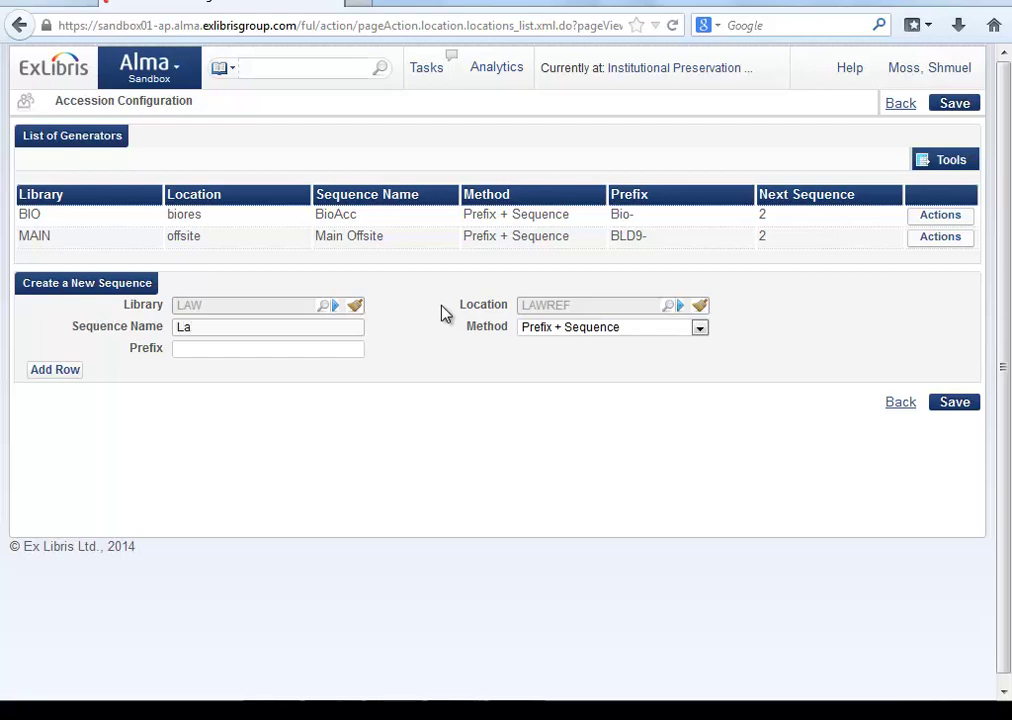
text(w Ref)
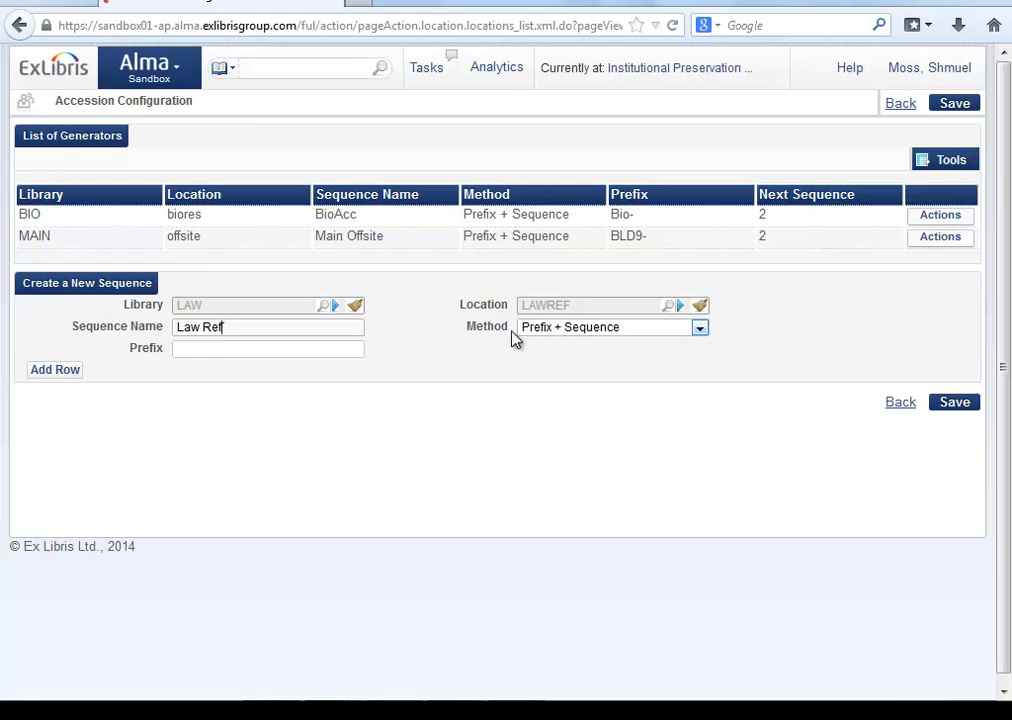
click(334, 347)
text(LAW-)
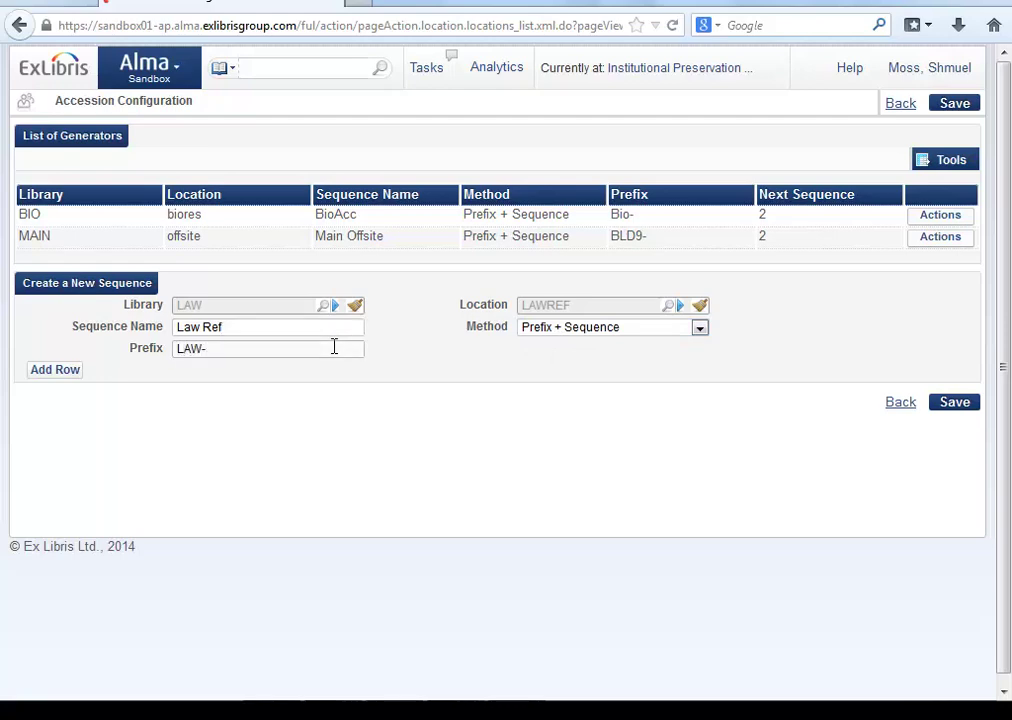
- Try the Sequence + Timestamp method, set it back to Prefix + Sequence, and add the sequence to the generators list
click(558, 334)
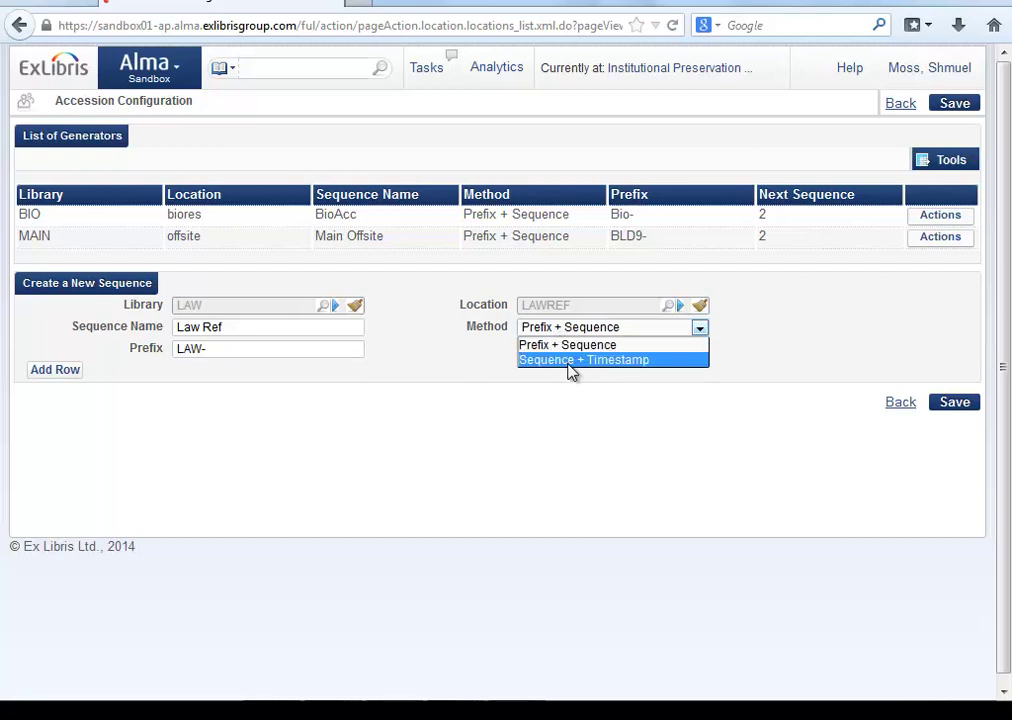
click(571, 362)
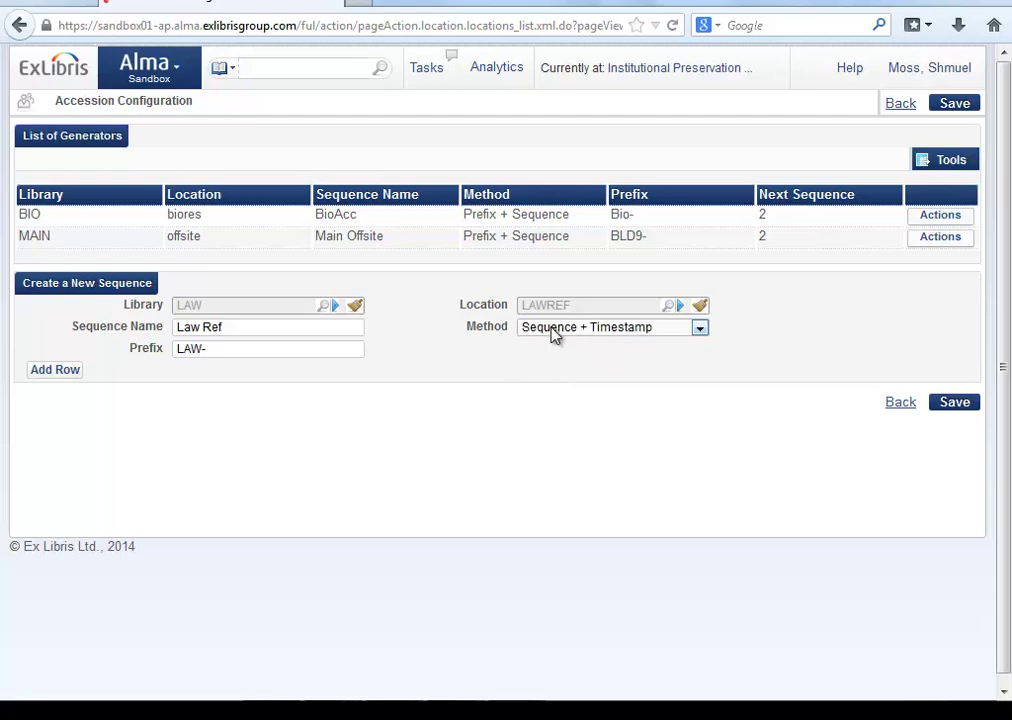
click(551, 327)
click(550, 343)
click(58, 372)
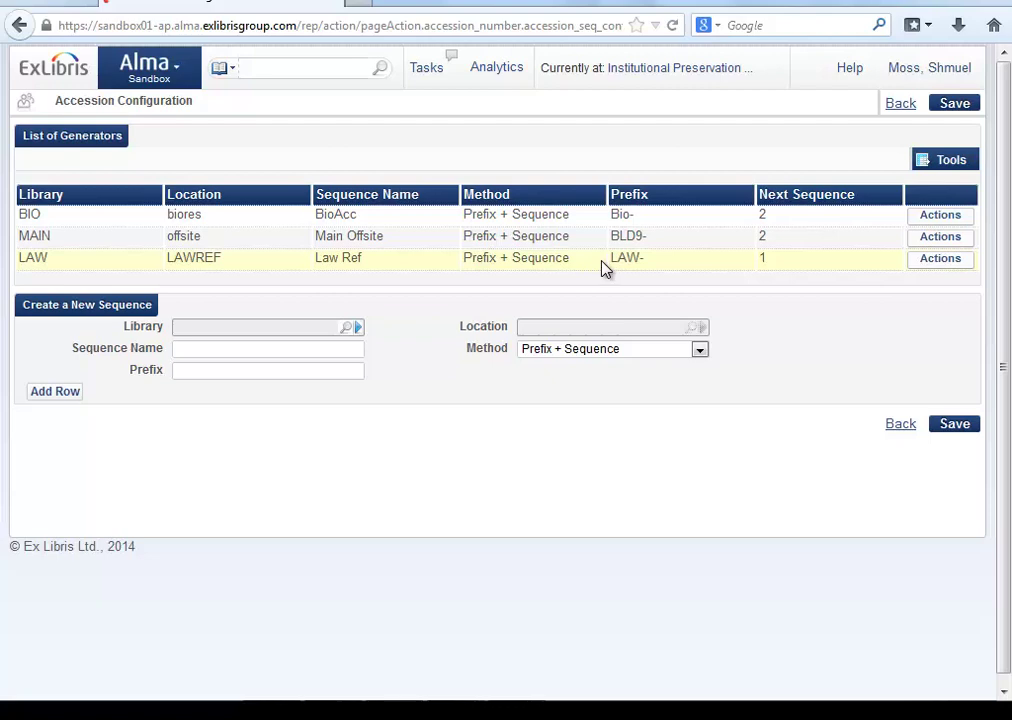
- Set the next sequence value of the Law Ref generator to 1001 and save it
double_click(180, 260)
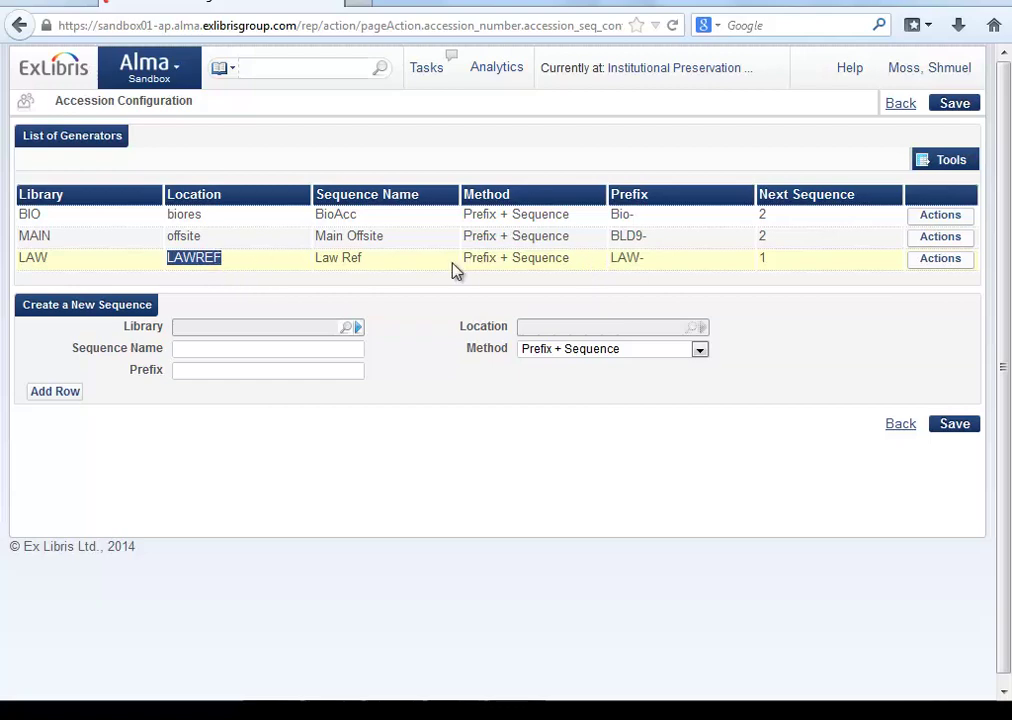
click(938, 260)
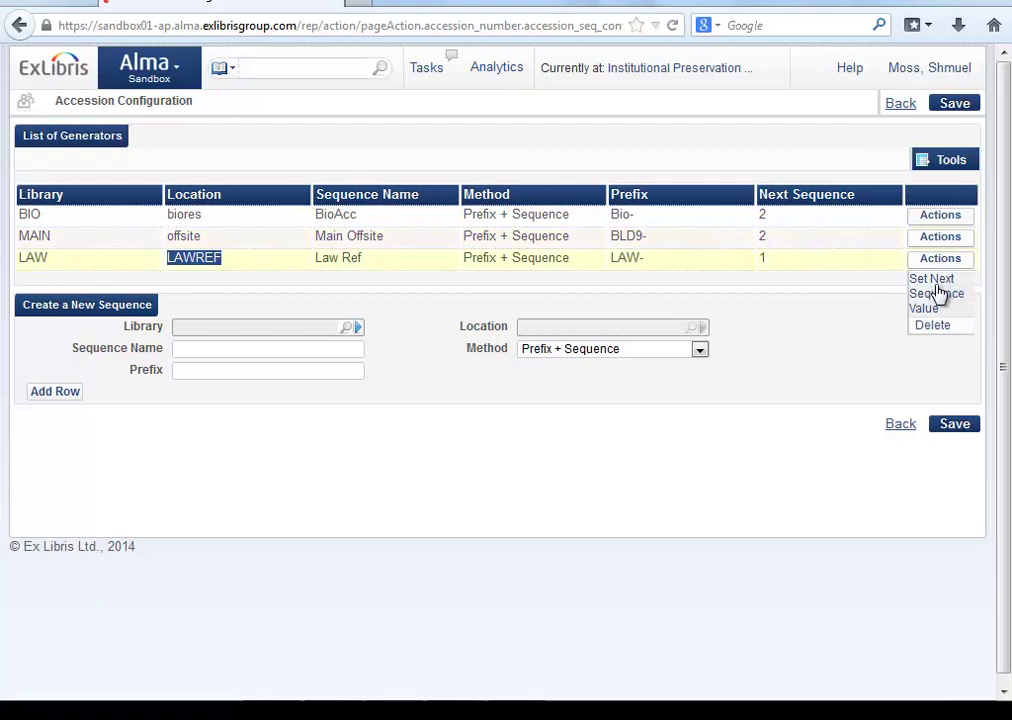
click(972, 300)
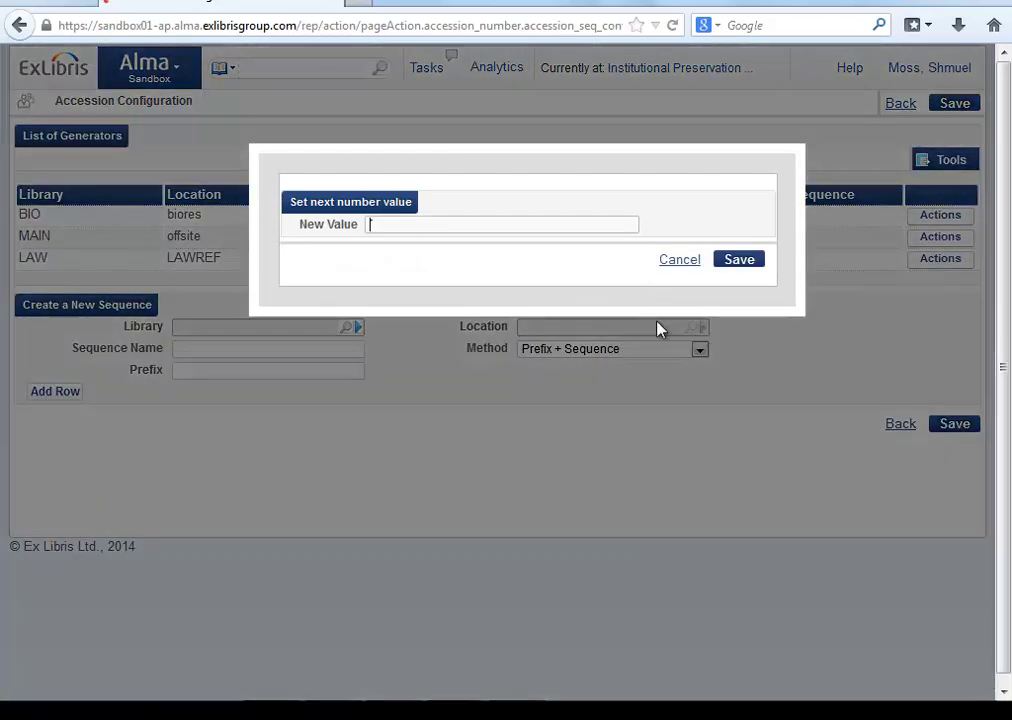
text(1001)
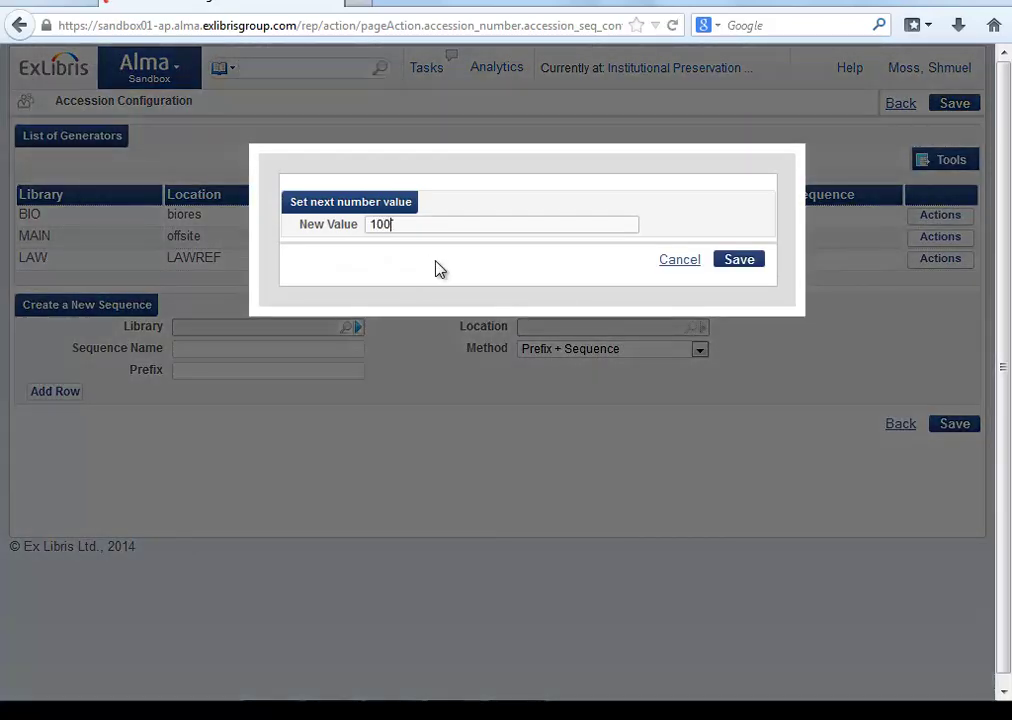
click(740, 262)
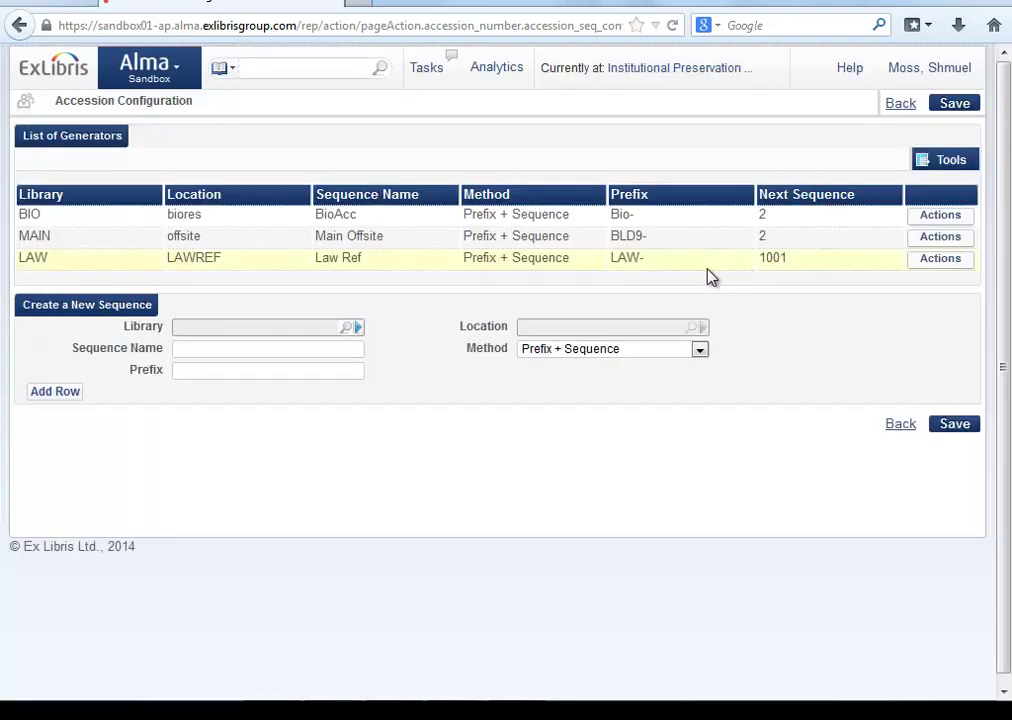
drag(799, 267, 762, 263)
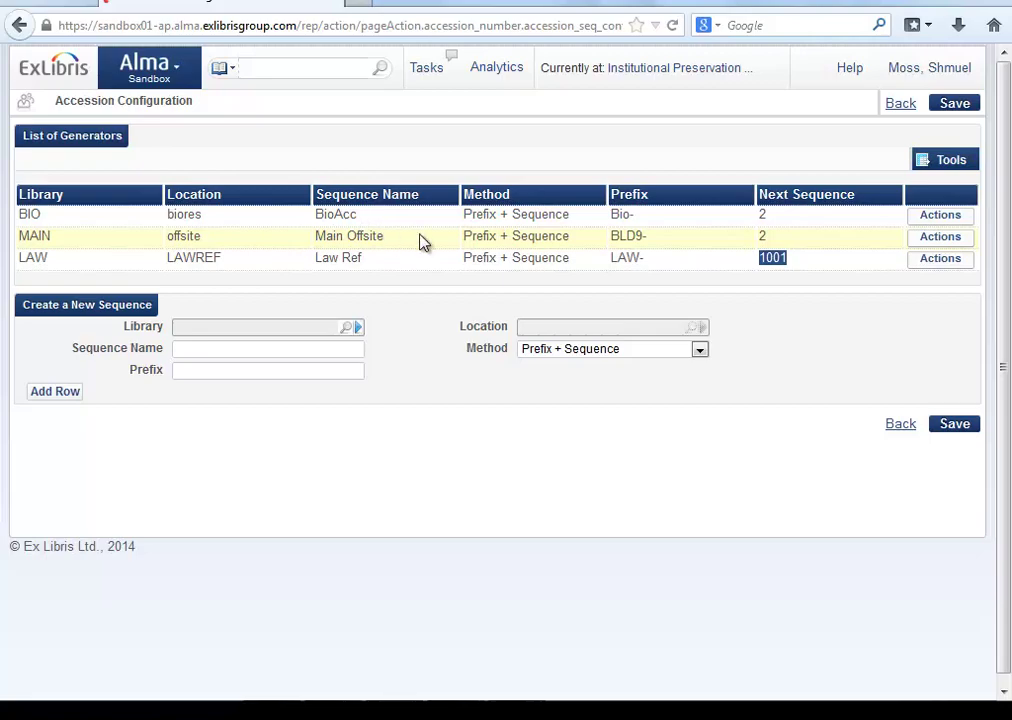
- Switch to Alma in Chrome and open the bibliographic record of "Harry Potter and the sorcerer's stone" in the Metadata Editor
key(alt+Tab)
key(alt+Tab)
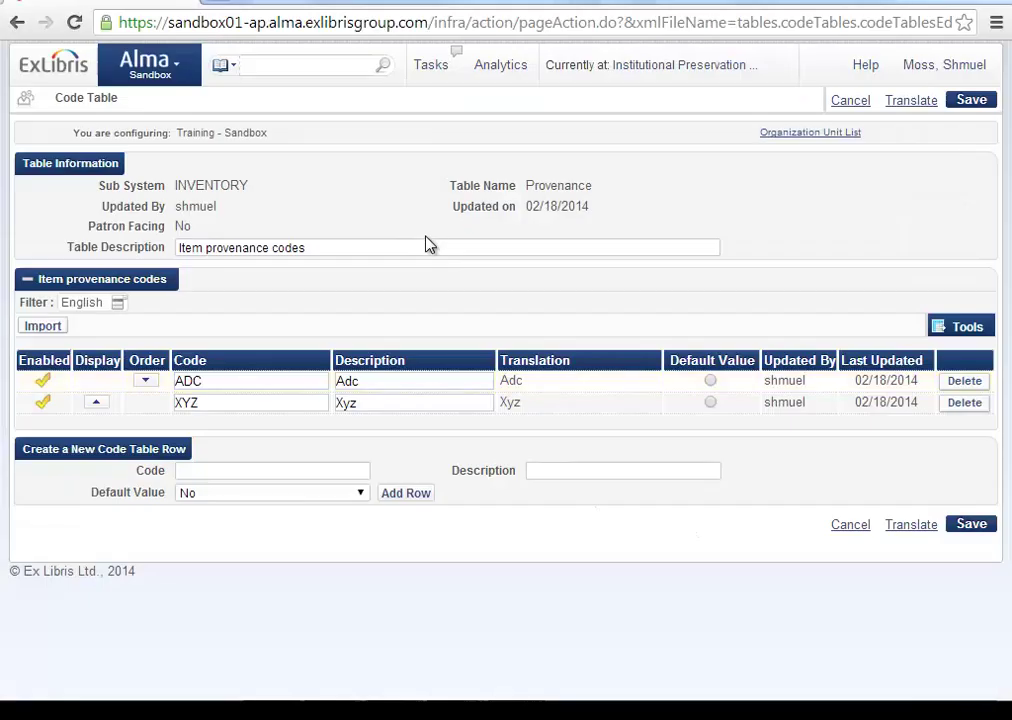
click(145, 60)
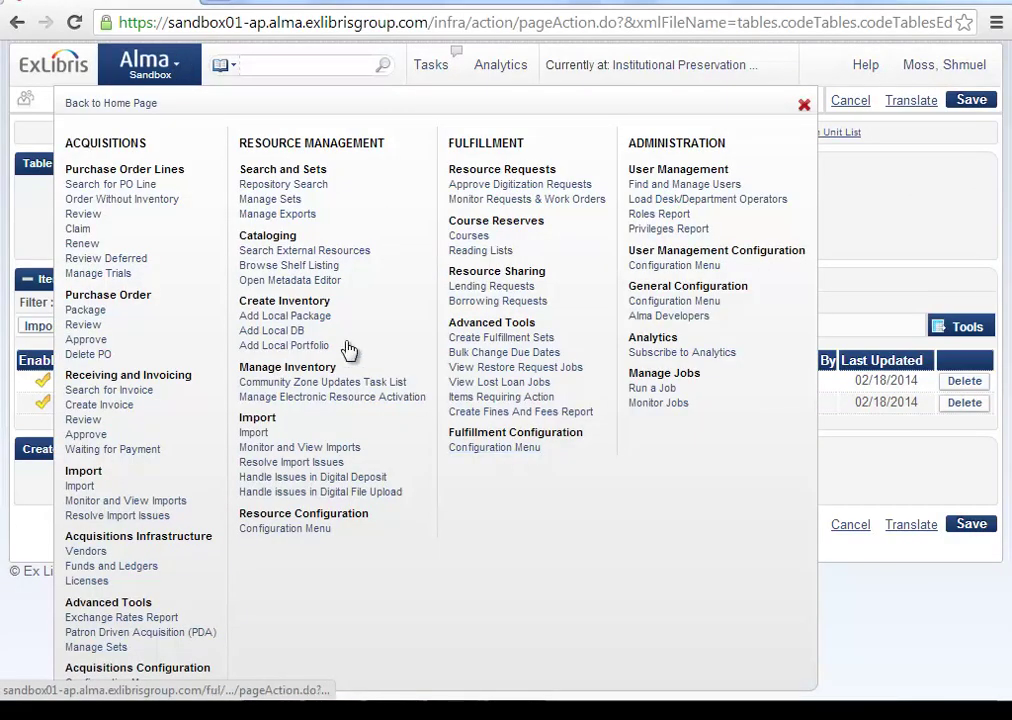
click(303, 284)
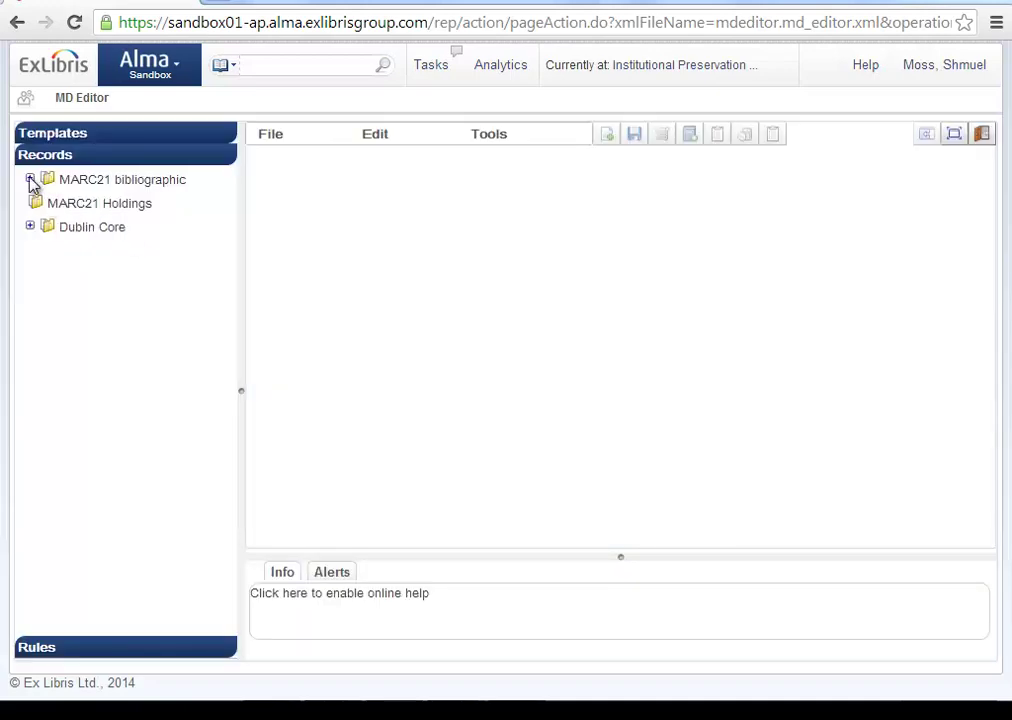
click(30, 179)
click(107, 204)
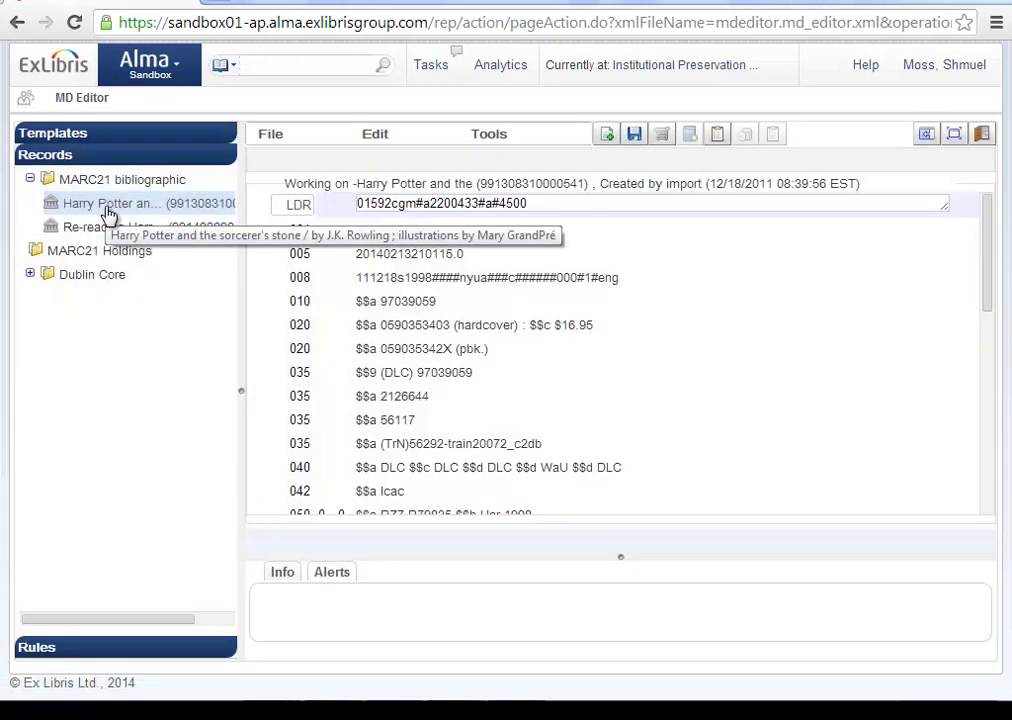
- Create a new MARC21 Holdings record for the open Harry Potter bibliographic record
click(285, 138)
mouse_move(287, 166)
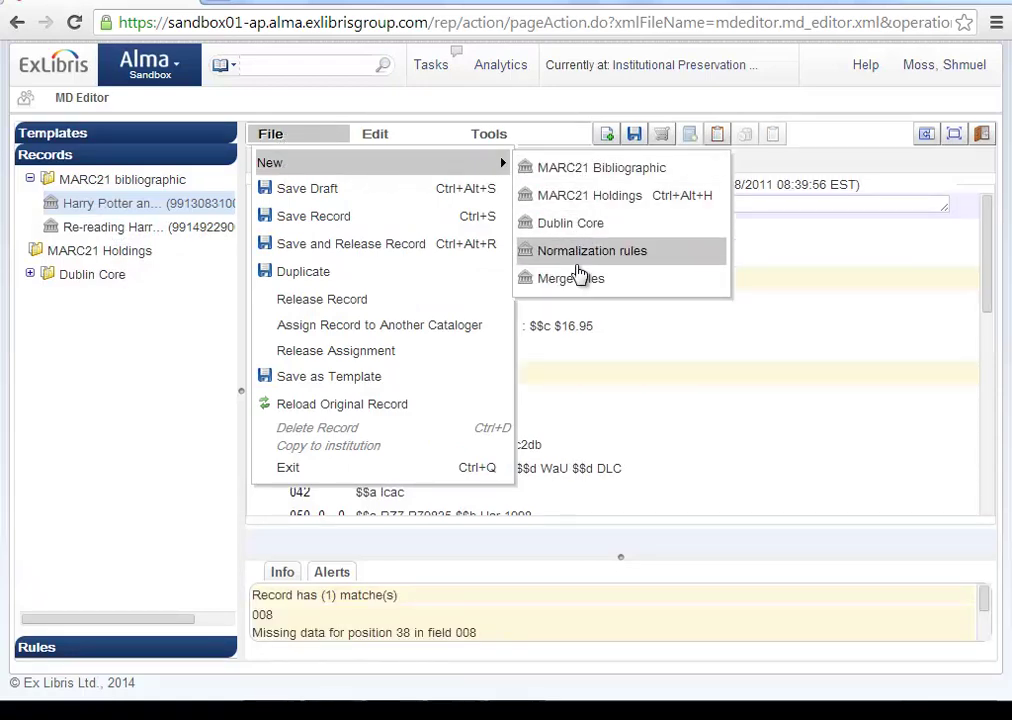
click(575, 203)
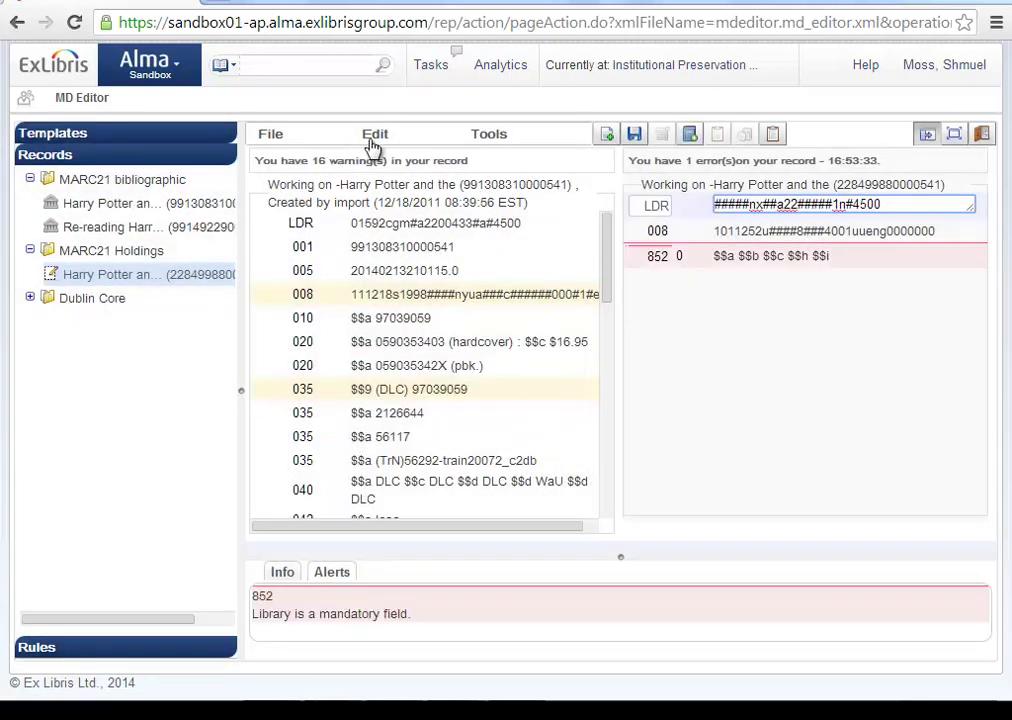
click(374, 140)
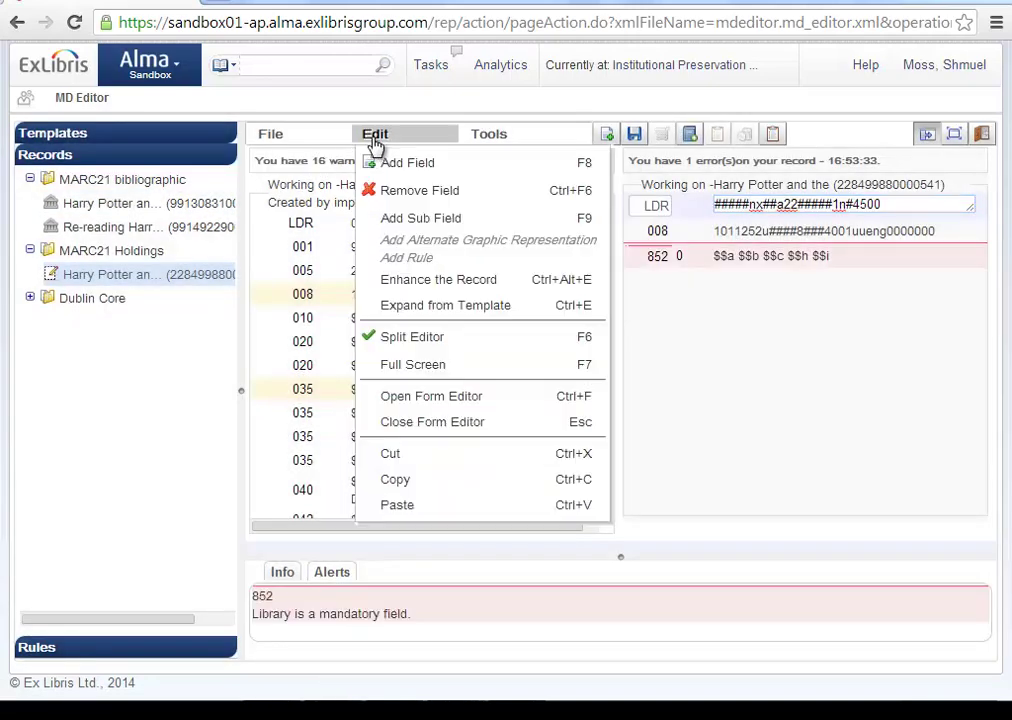
click(401, 399)
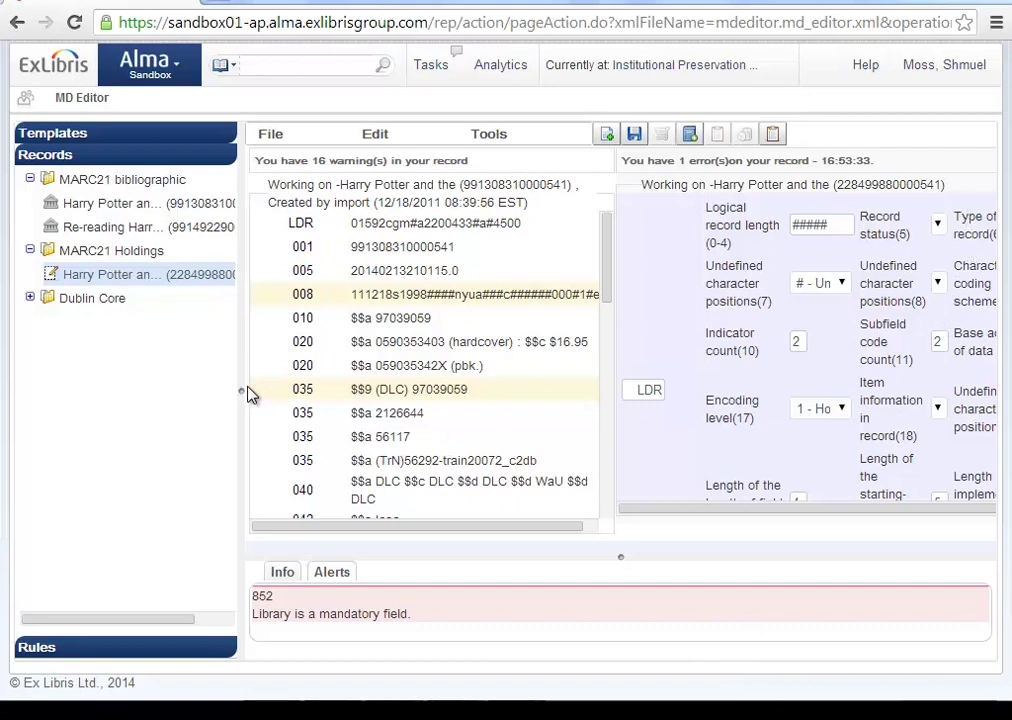
drag(242, 391, 32, 390)
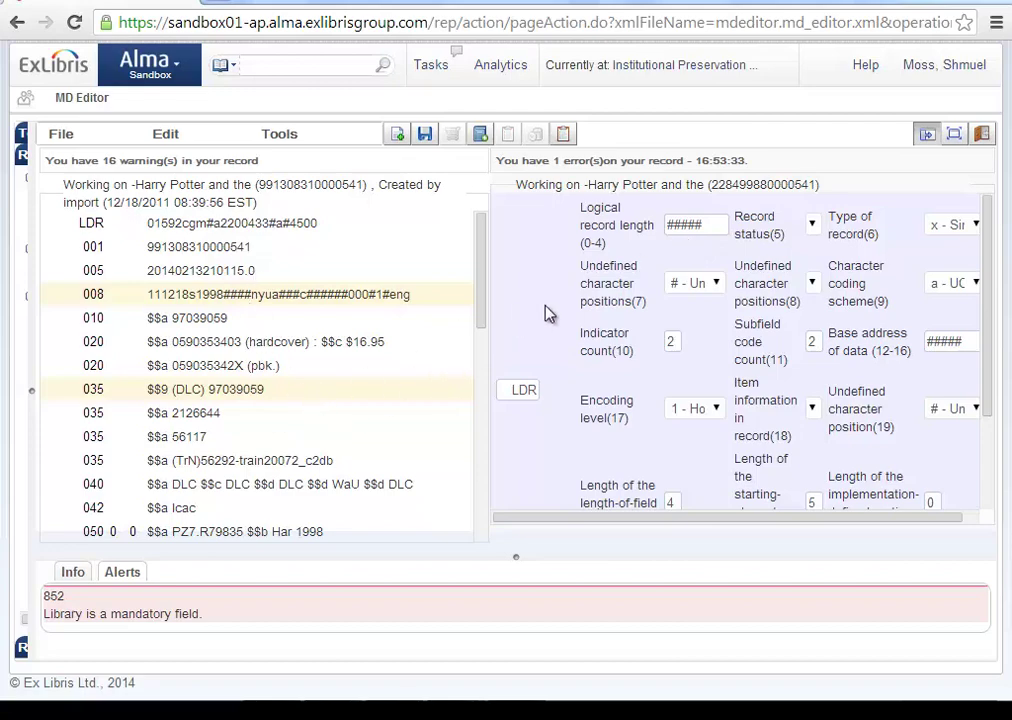
click(189, 145)
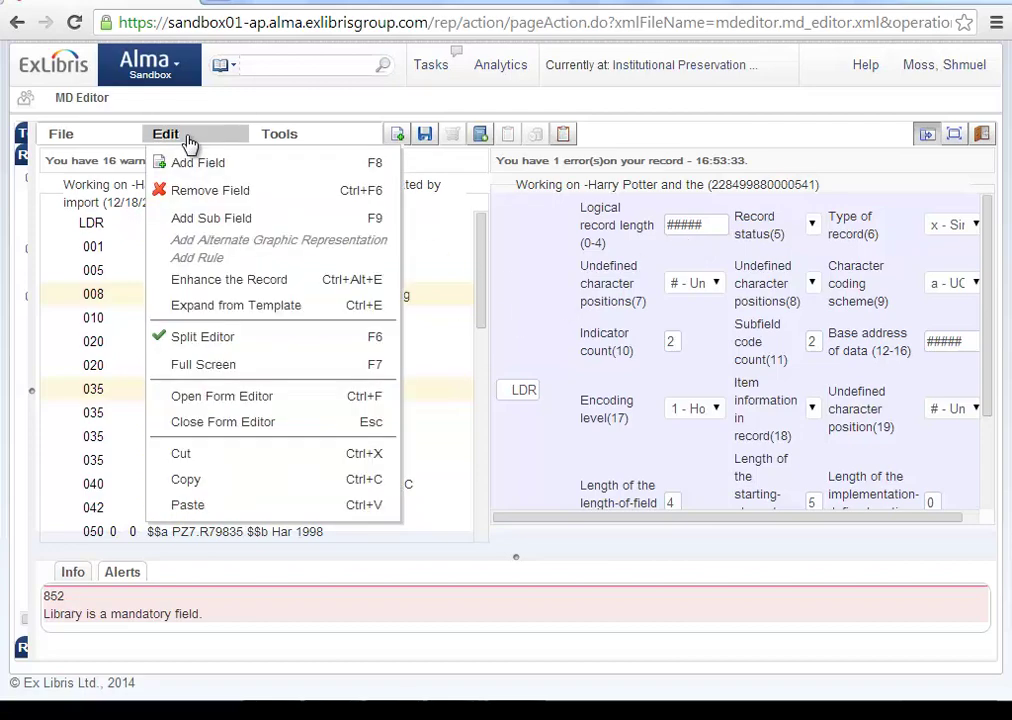
click(213, 422)
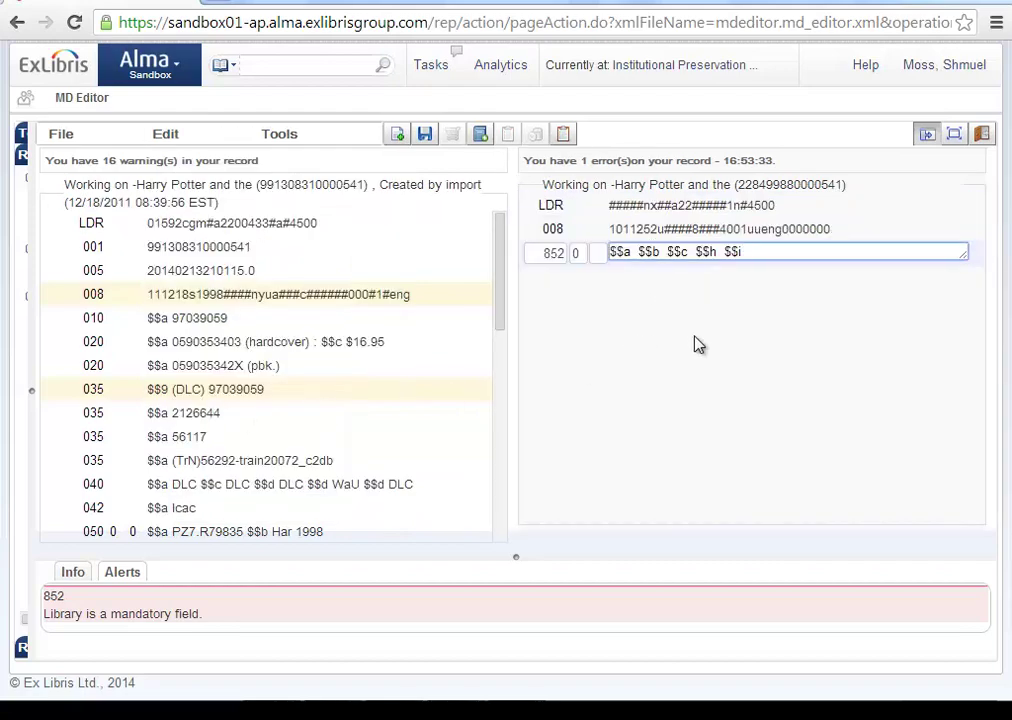
- Fill the 852 field of the holdings record through the form editor with sublocation MAIN and shelving location offsite, and close the form
click(170, 137)
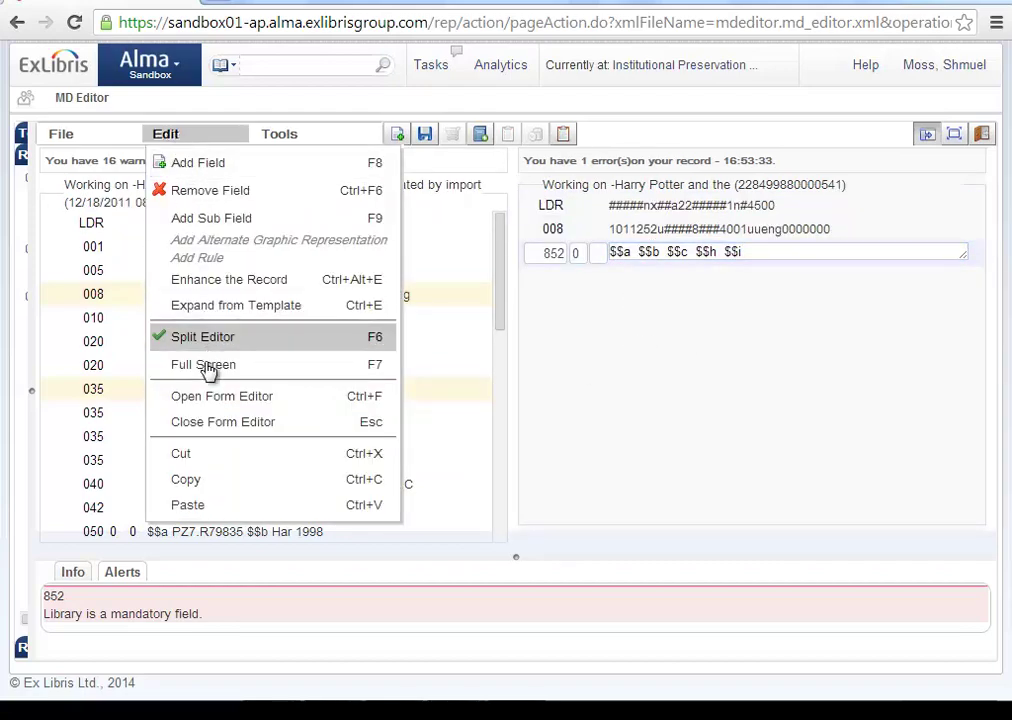
click(180, 396)
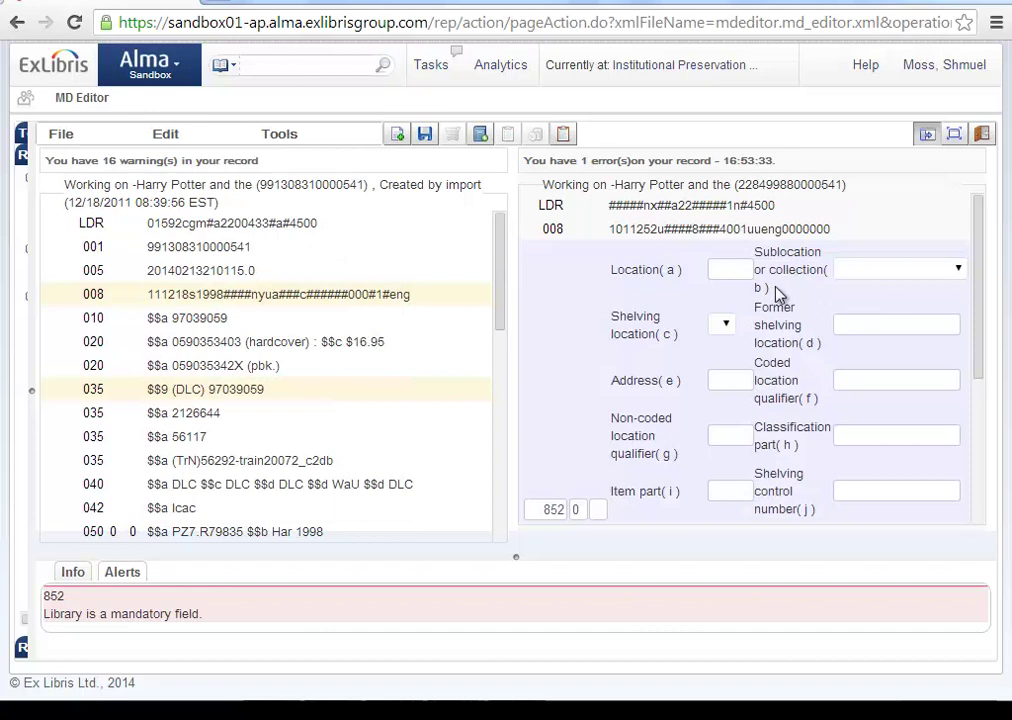
click(855, 272)
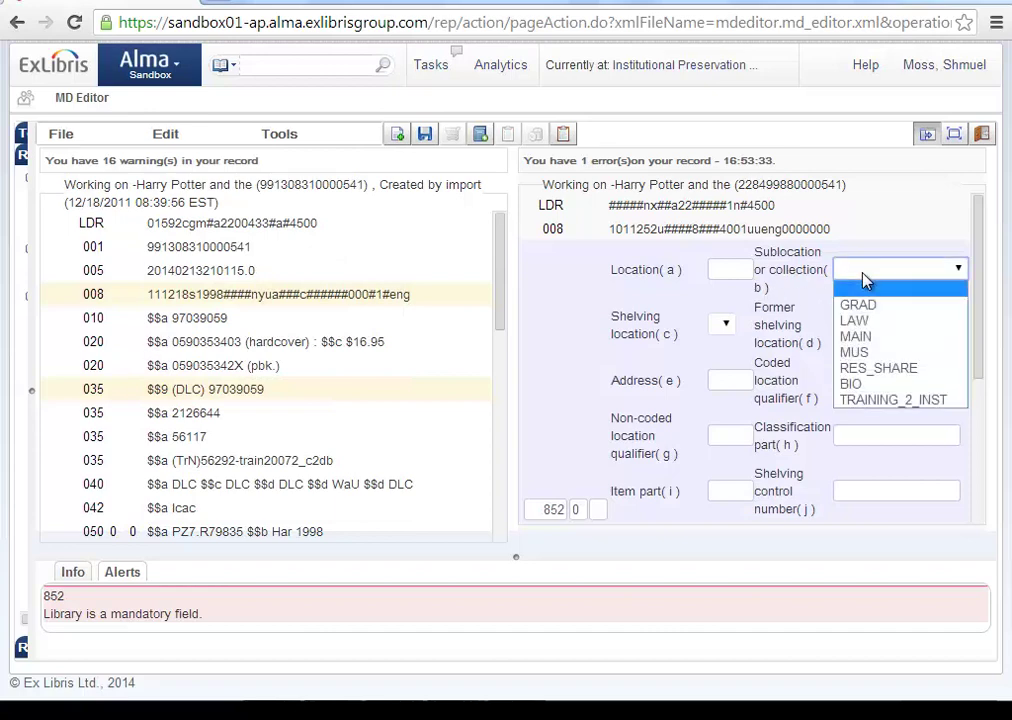
click(855, 337)
click(765, 328)
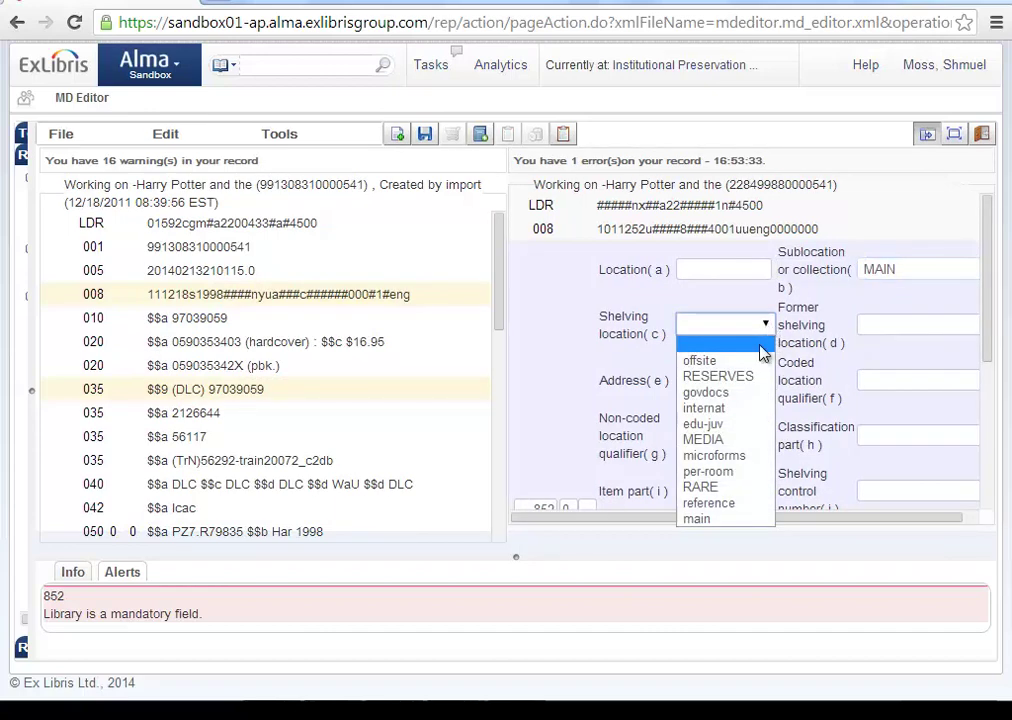
click(690, 359)
scroll(747, 366, down, 5)
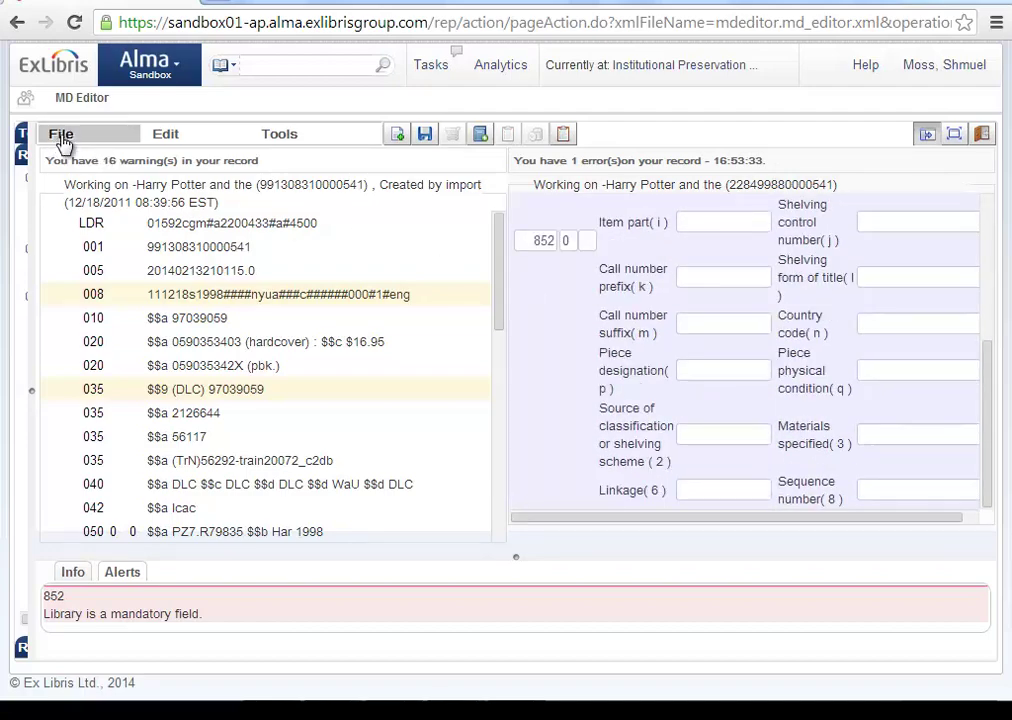
click(165, 136)
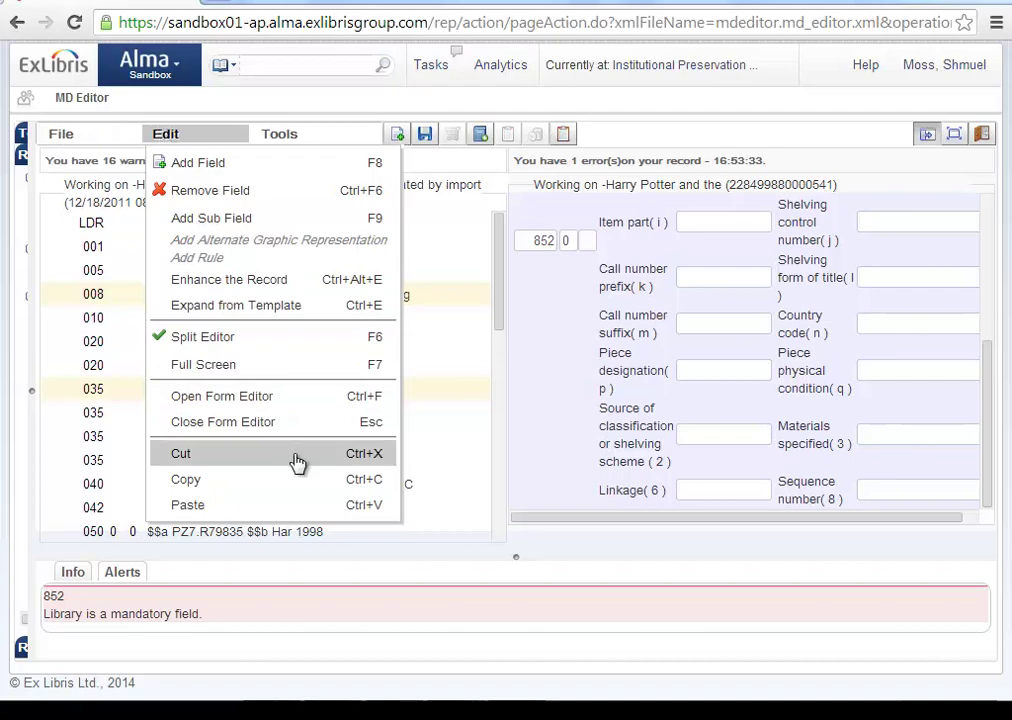
click(250, 426)
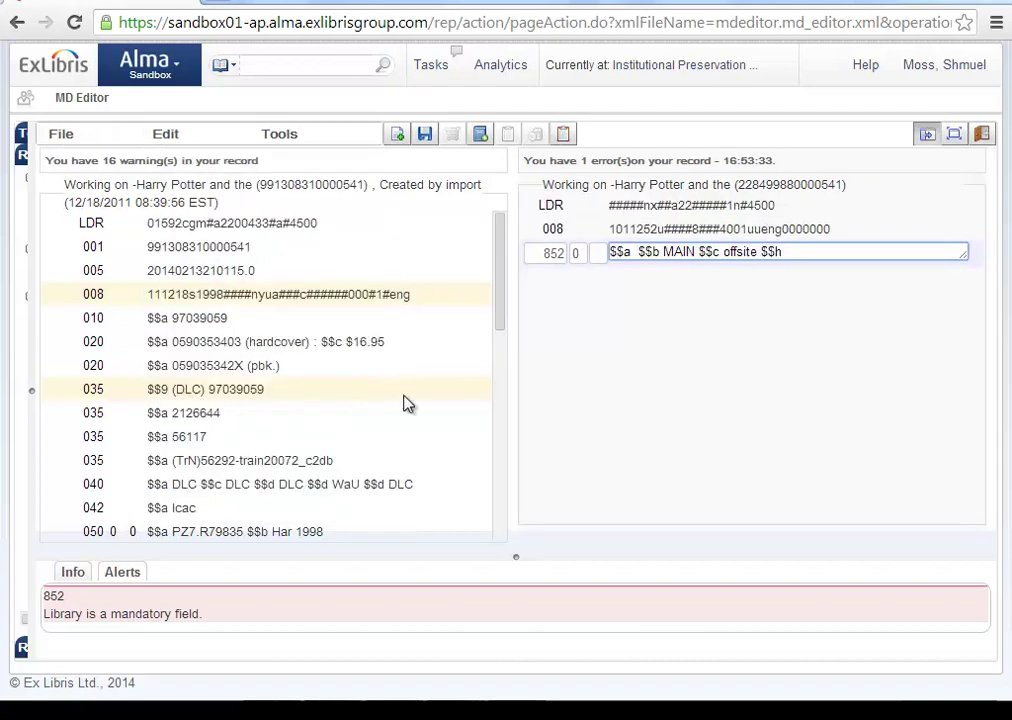
- Generate an accession number for the 852 field of the Harry Potter holdings record
click(280, 137)
mouse_move(355, 328)
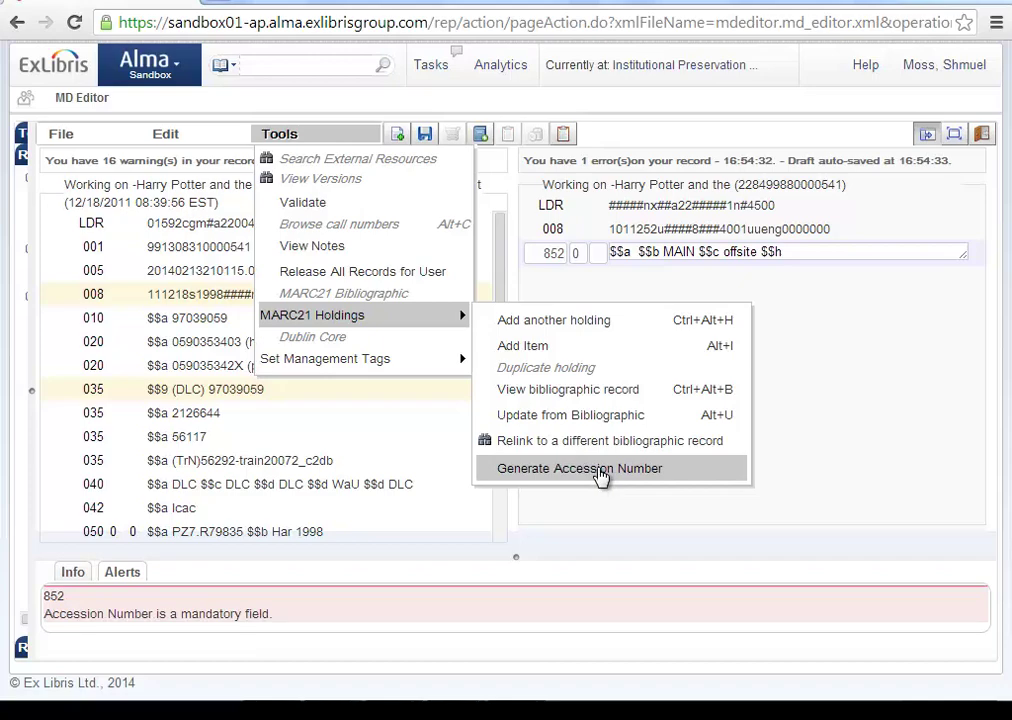
click(813, 251)
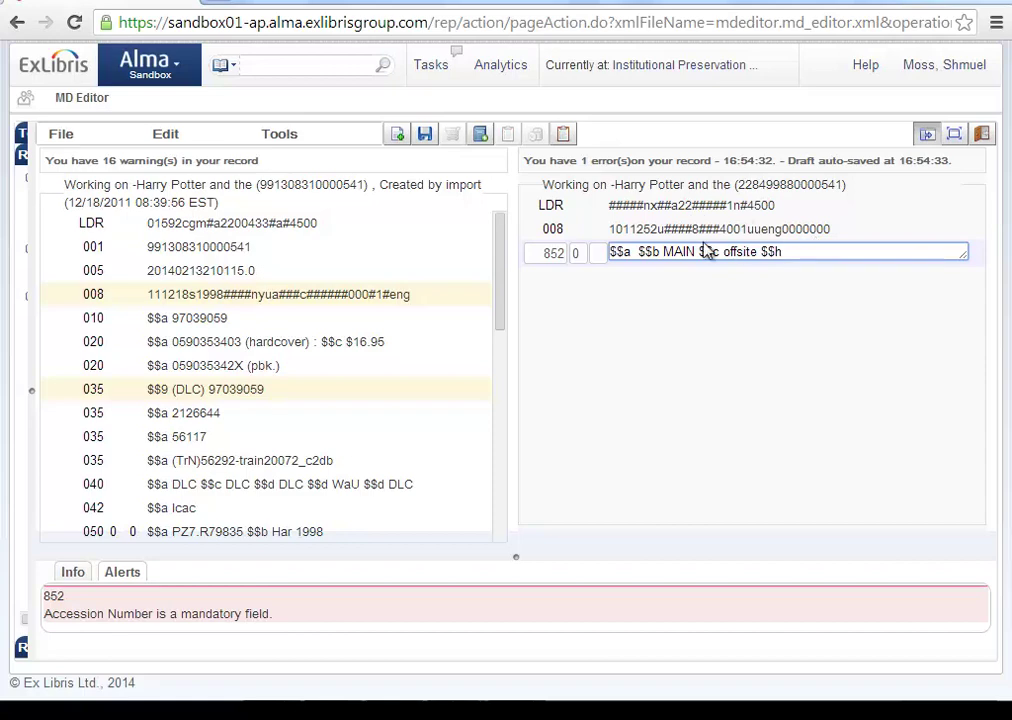
click(272, 138)
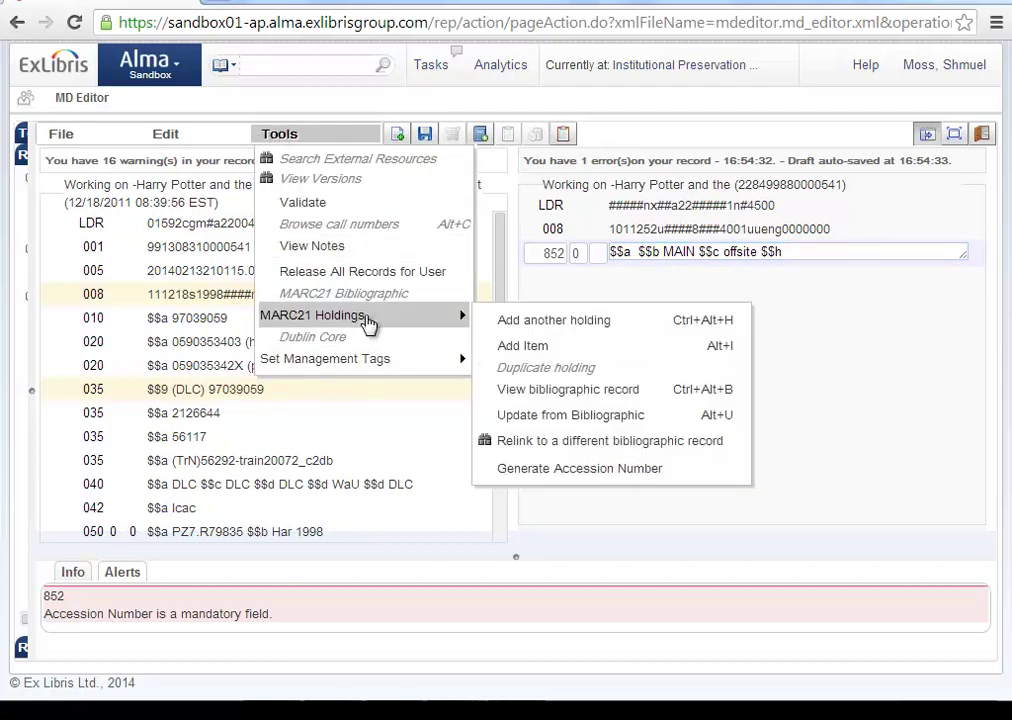
click(549, 470)
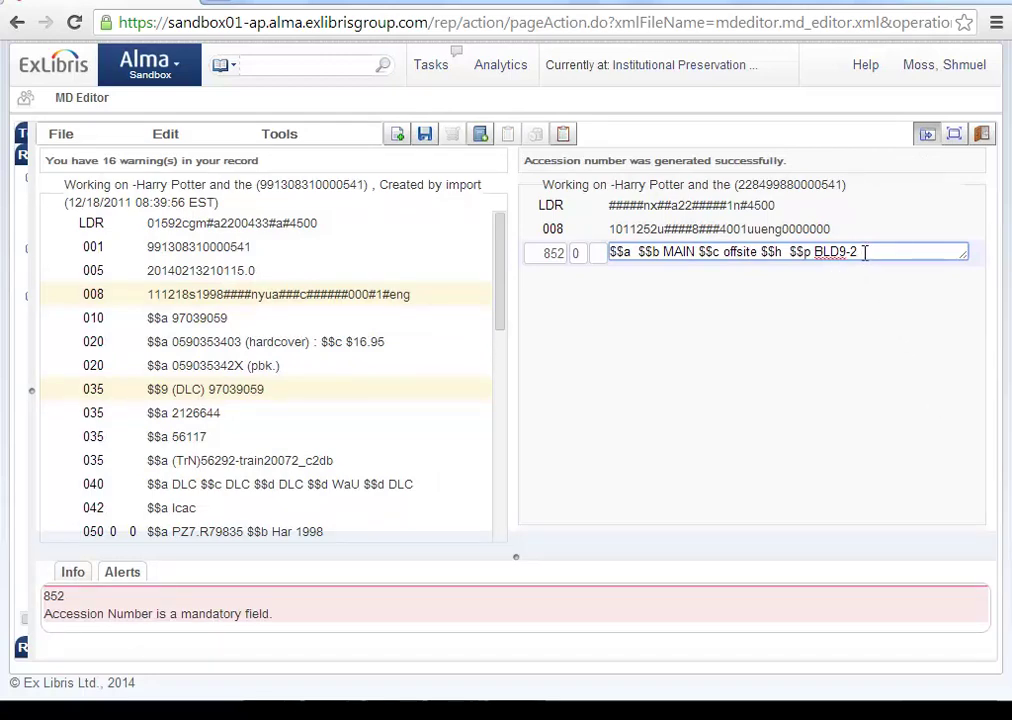
- Insert "$$$$" directly in front of the accession number in the 852 field of the holdings record
drag(858, 251, 817, 249)
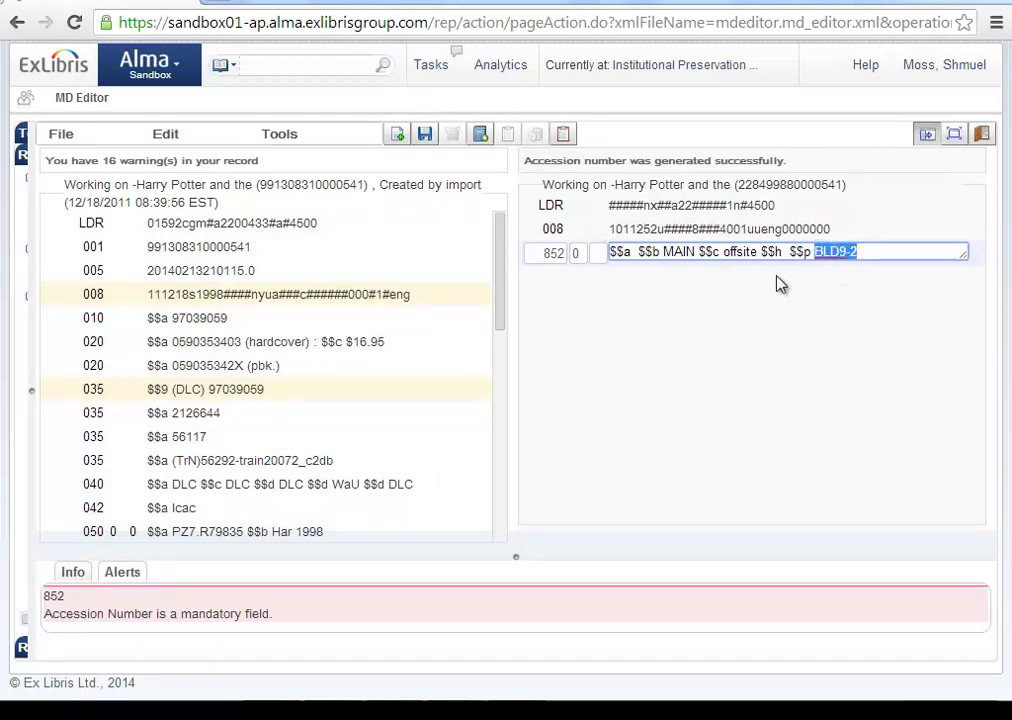
key(Left)
text($$$$)
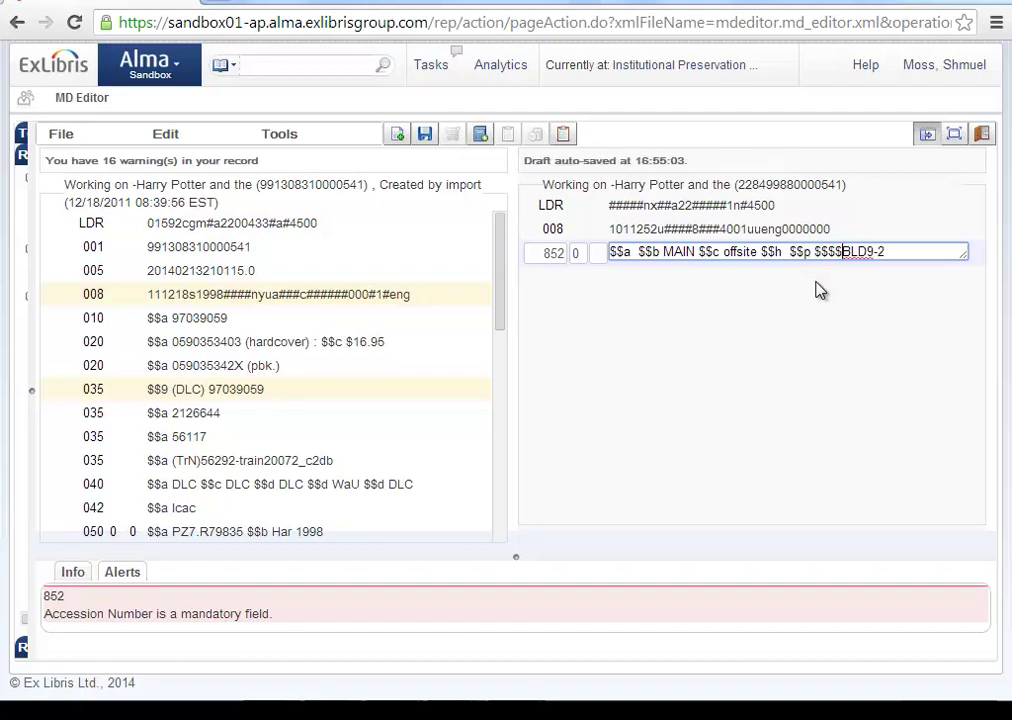
- Switch to Alma in Firefox and open the task list of unassigned electronic resource activations
key(alt+Tab)
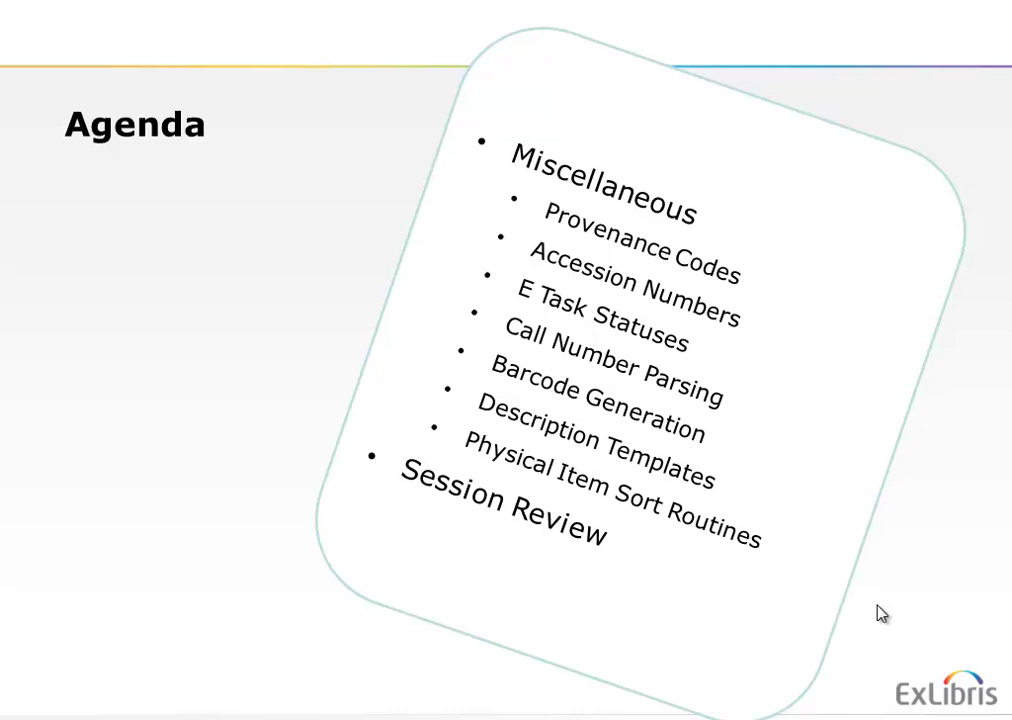
key(alt+Tab)
key(alt+Tab)
key(alt+Tab)
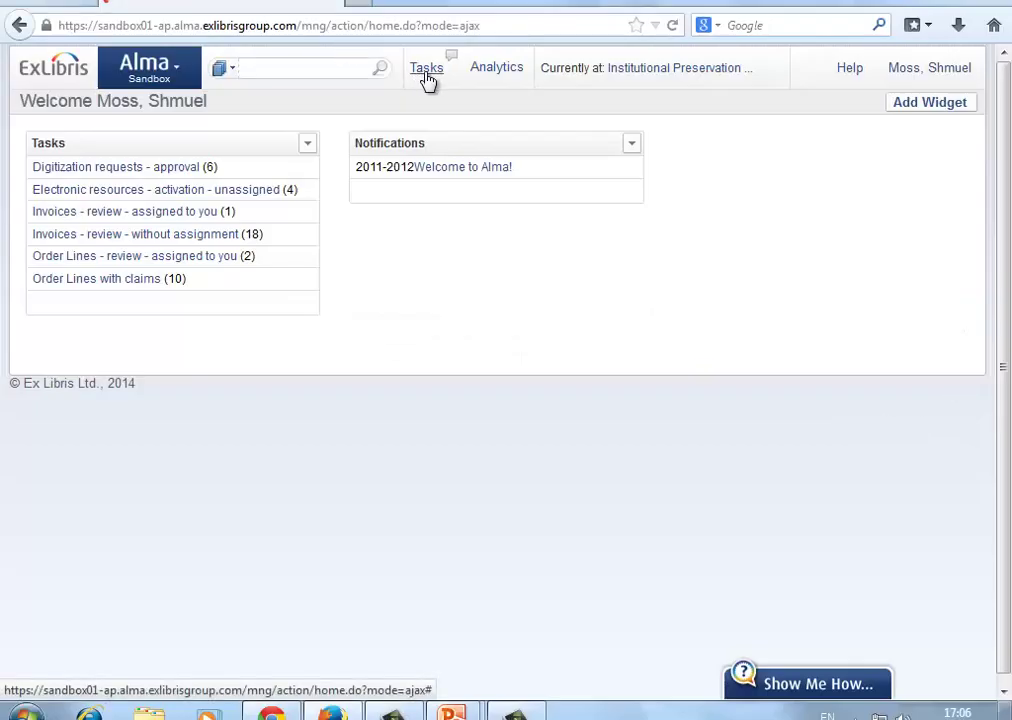
click(429, 86)
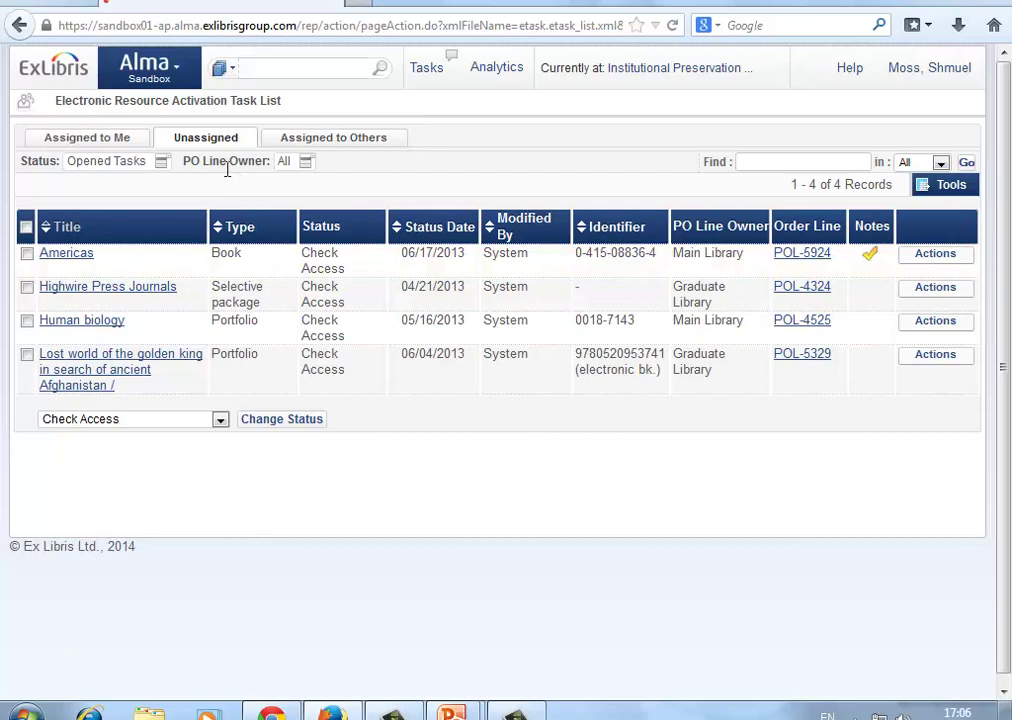
- Examine the current statuses of the unassigned activation tasks and the statuses offered for changing them
click(220, 422)
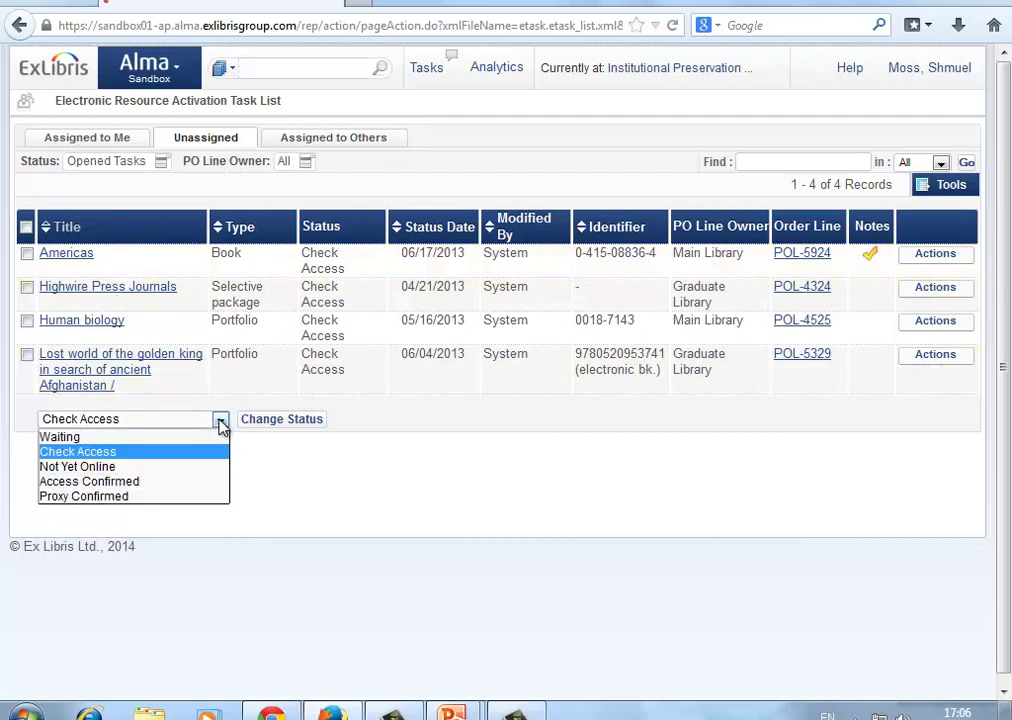
click(333, 258)
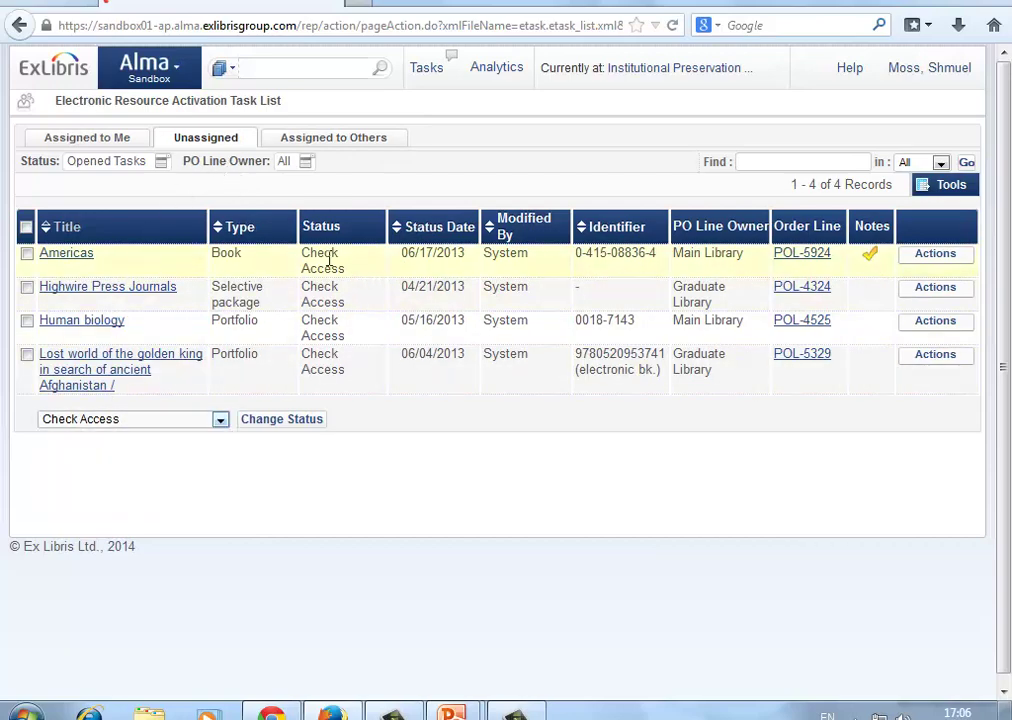
drag(340, 290, 309, 289)
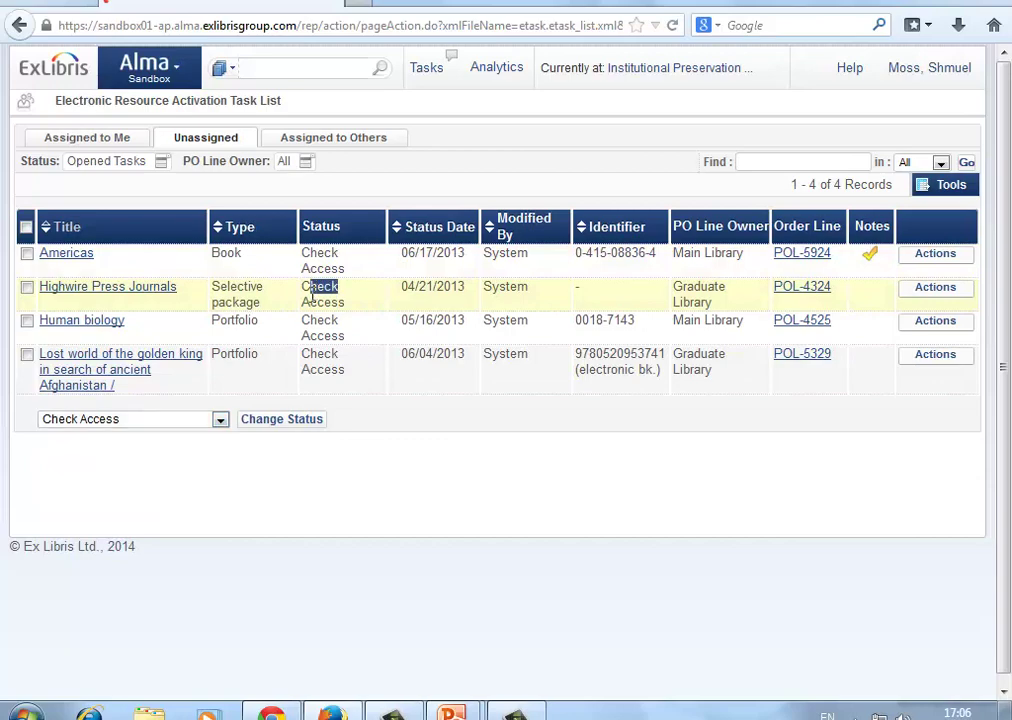
click(220, 421)
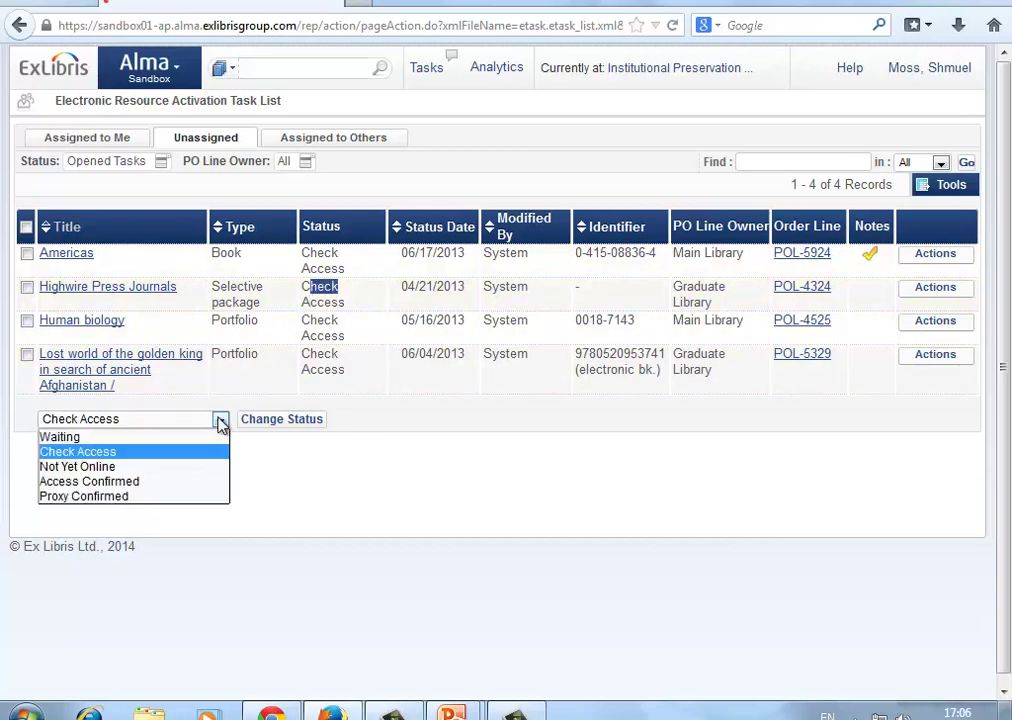
- Open the Highwire Press Journals activation task for editing, examine its status options, and cancel without saving
click(26, 228)
click(26, 228)
click(28, 254)
click(28, 287)
click(28, 254)
click(922, 292)
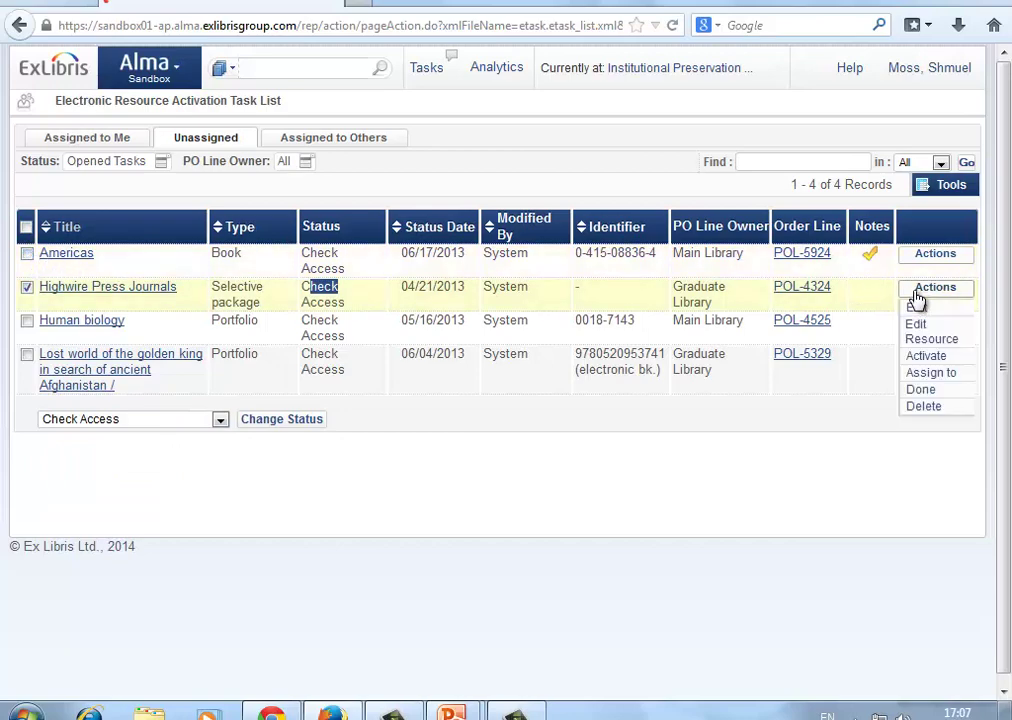
click(911, 310)
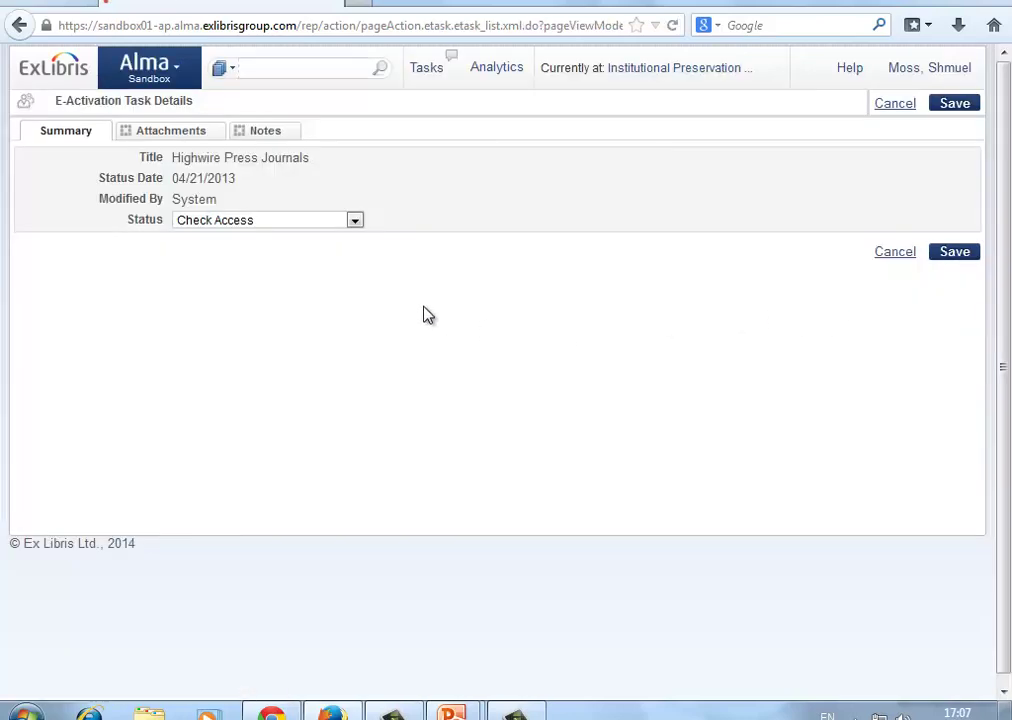
click(354, 221)
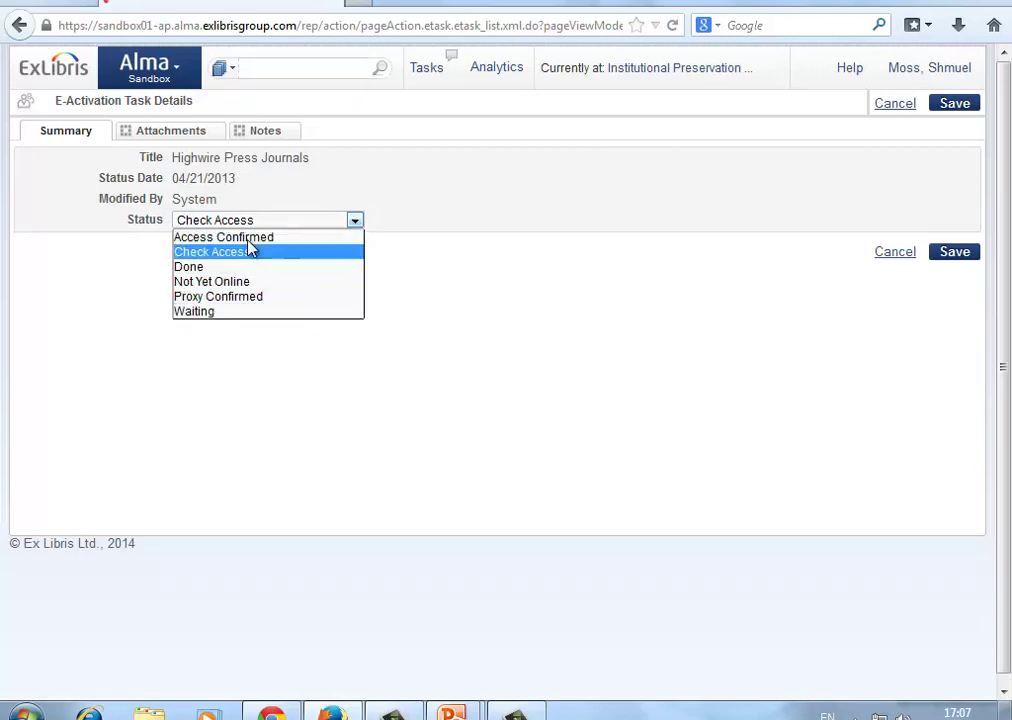
click(891, 270)
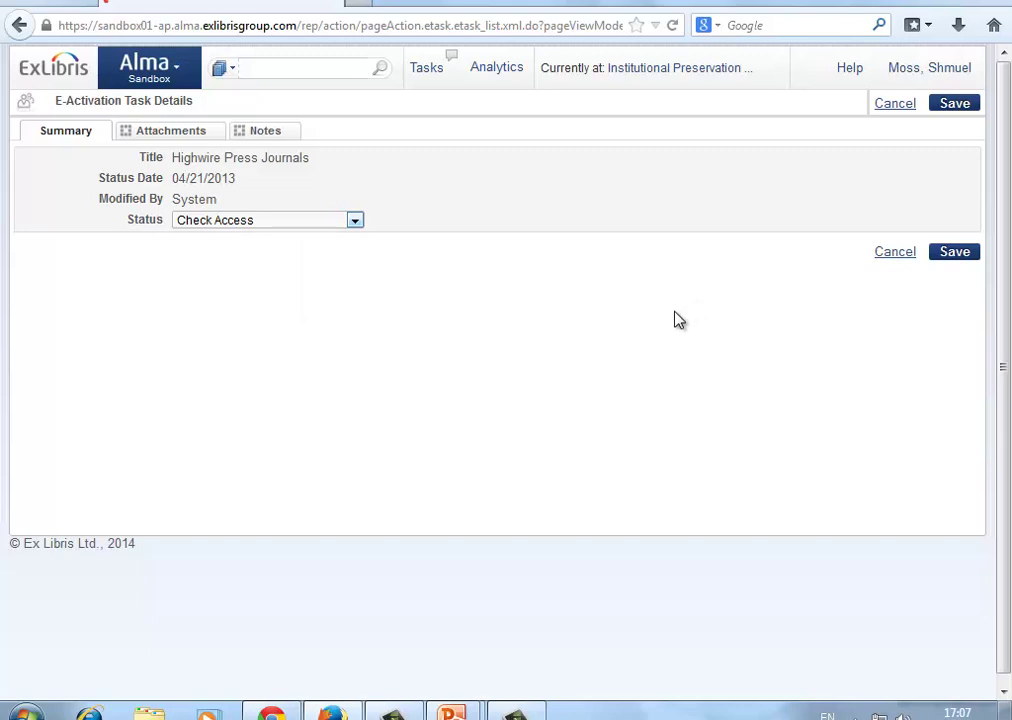
click(889, 256)
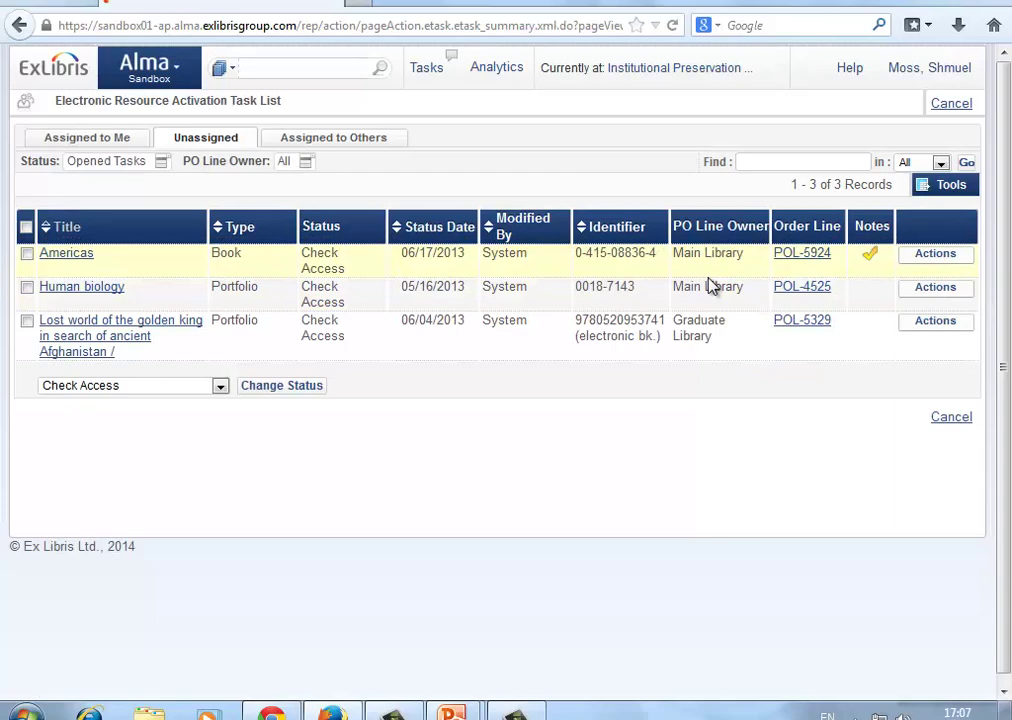
- Switch to Alma in Chrome and open the E Task Statuses code table in the resource management configuration
key(alt+Tab)
key(alt+Tab)
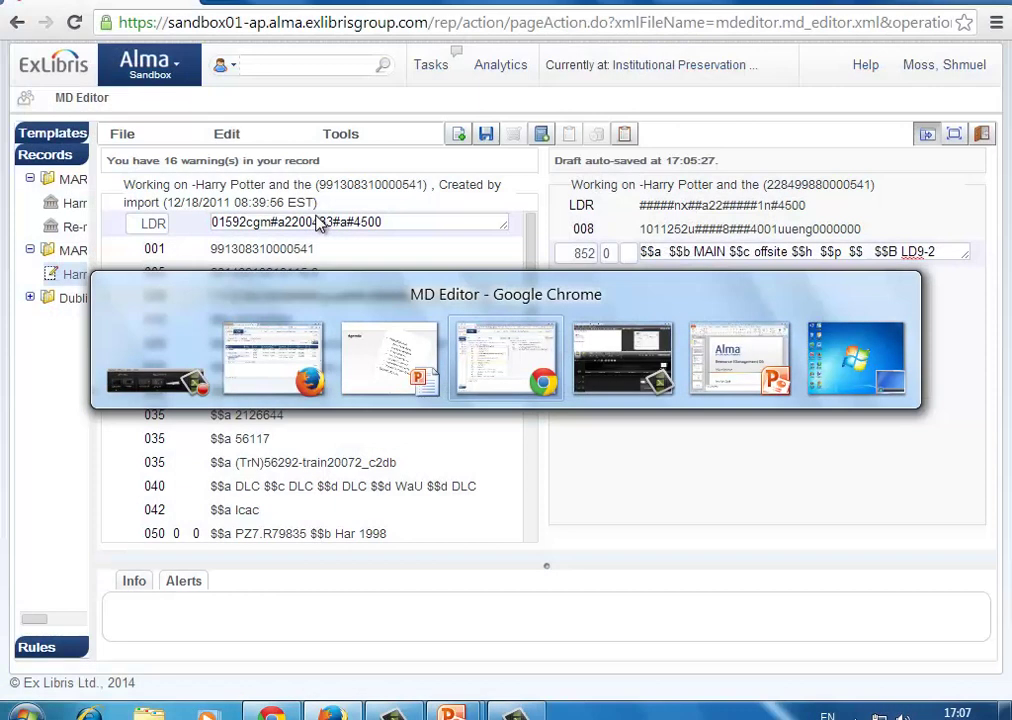
click(185, 62)
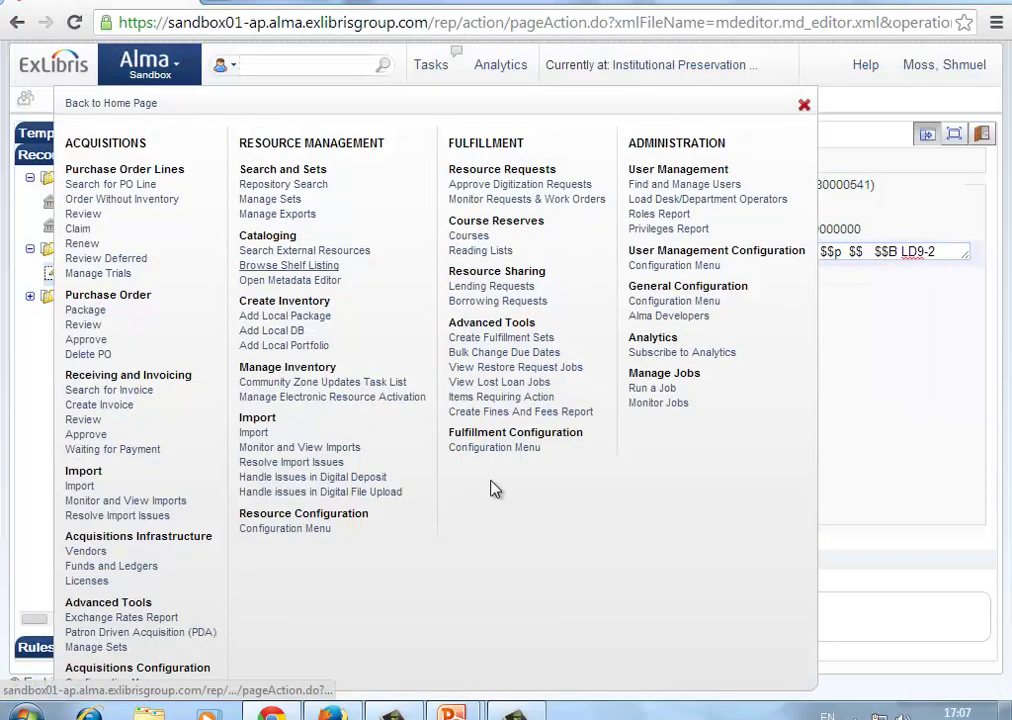
click(300, 526)
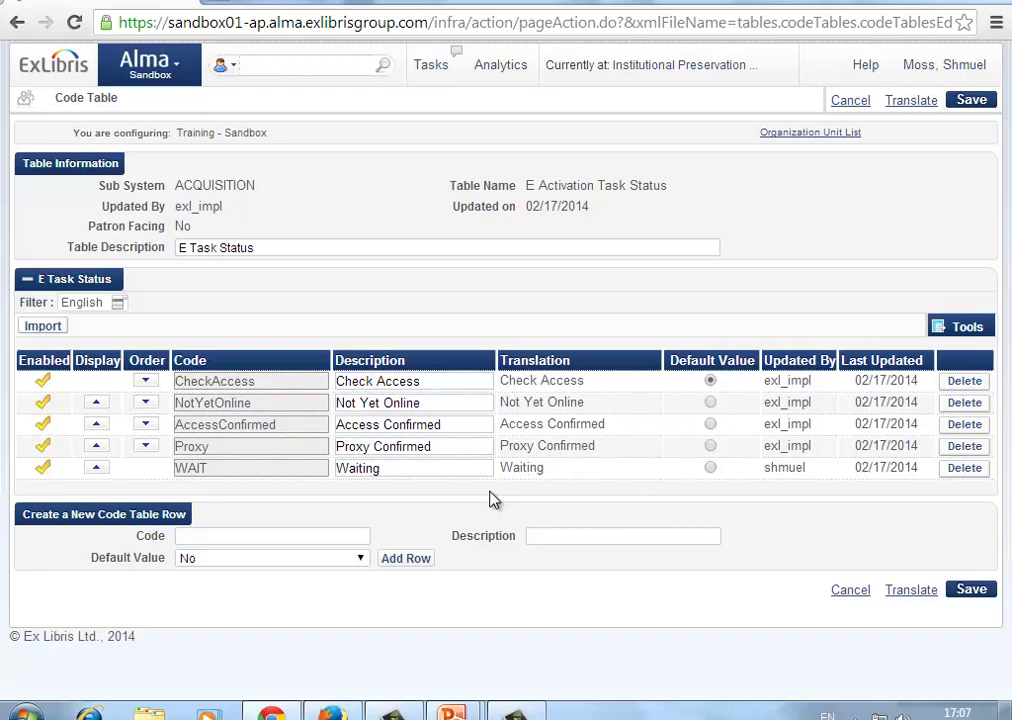
- Add a code table row with code NEXT and description Next as a non-default status, and save the table
click(338, 535)
text(NEXT)
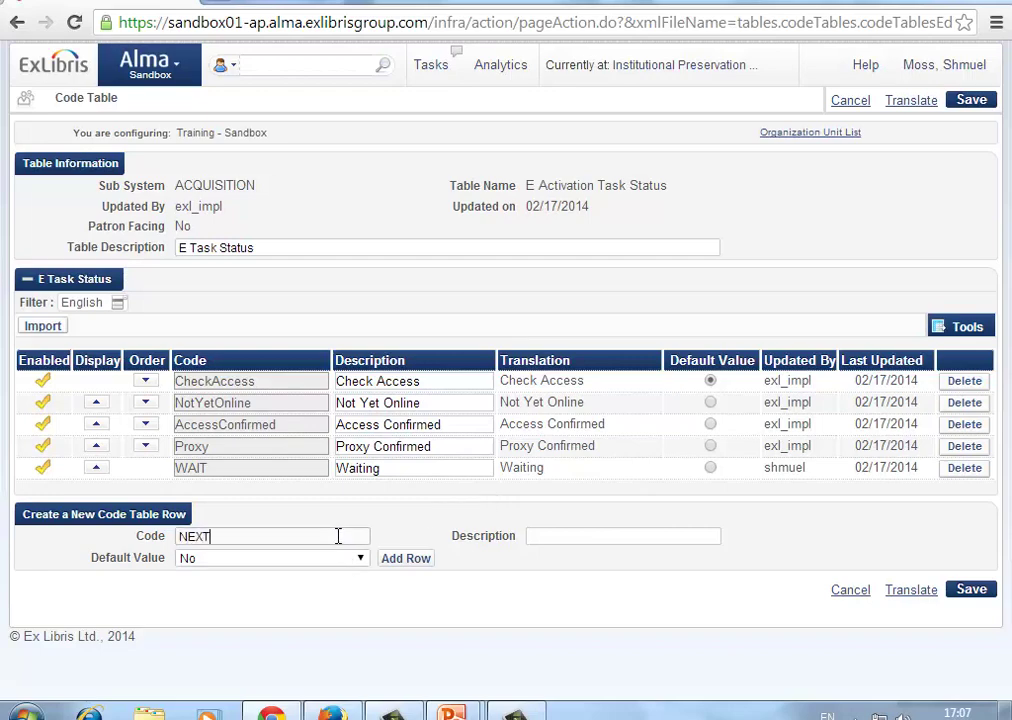
click(554, 536)
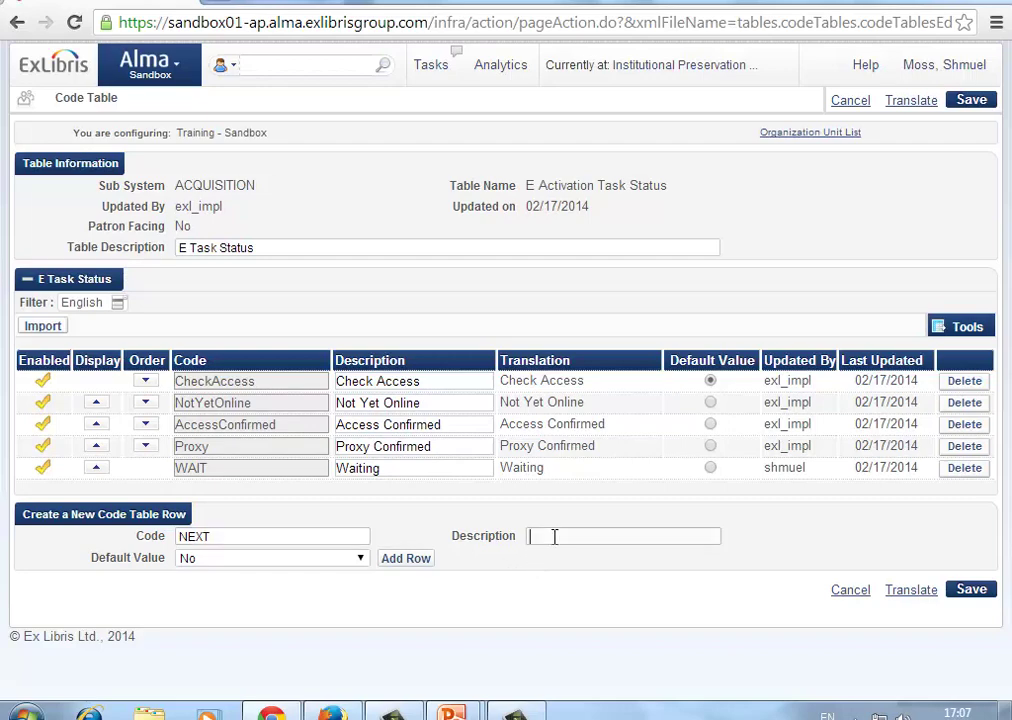
text(Next)
click(410, 560)
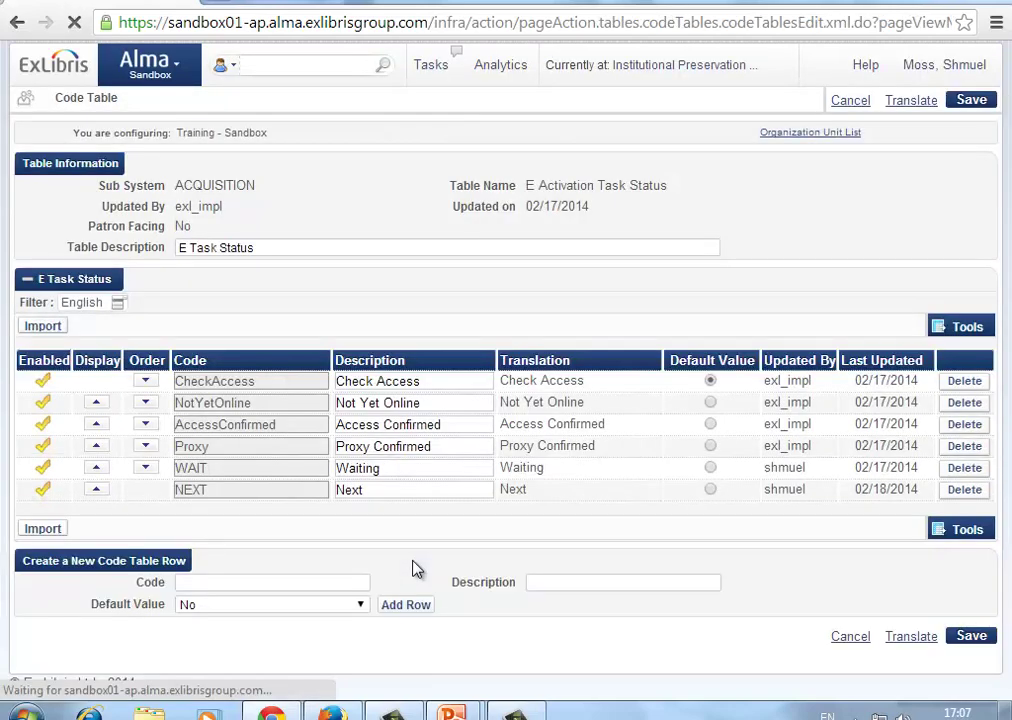
click(968, 637)
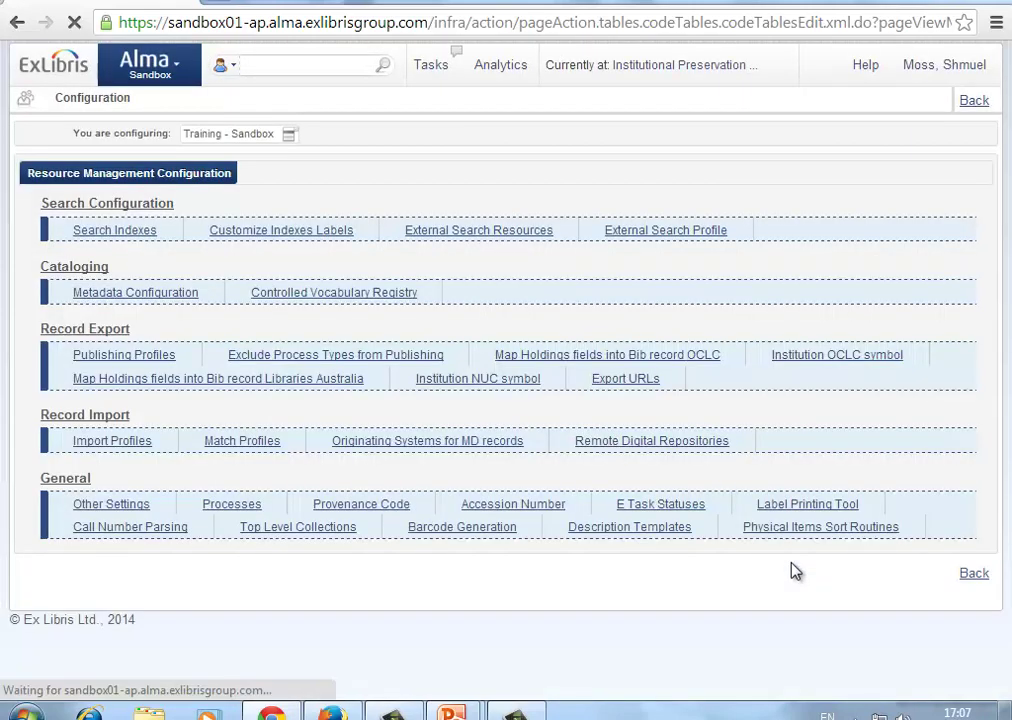
- Open the electronic resource activation tasks assigned to you and examine the statuses offered for changing them
click(438, 70)
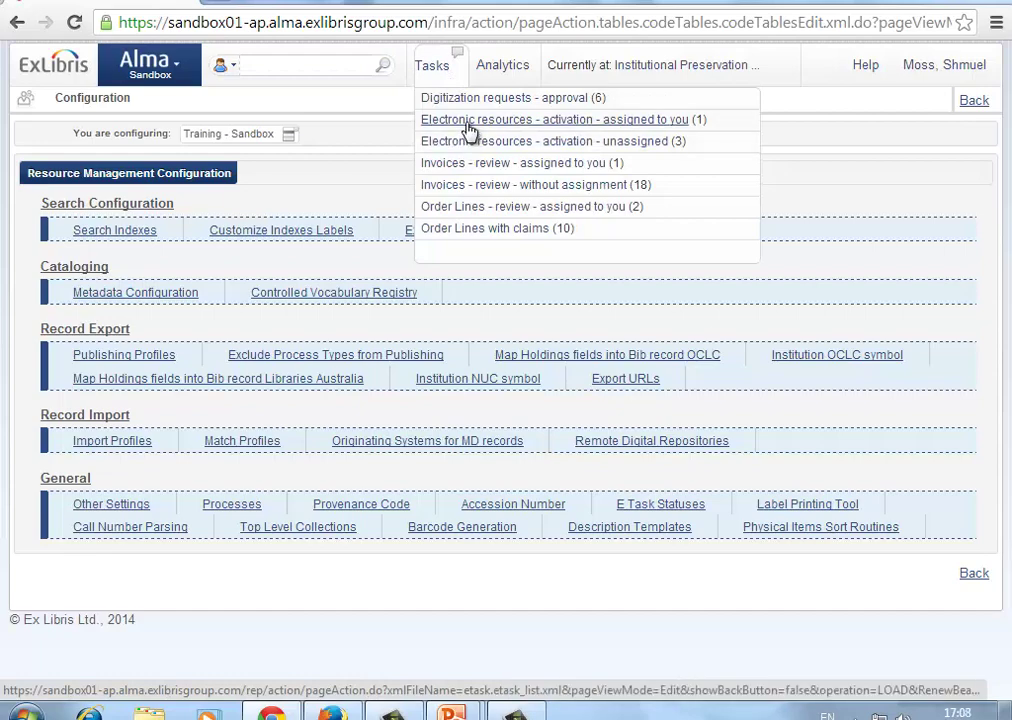
click(469, 123)
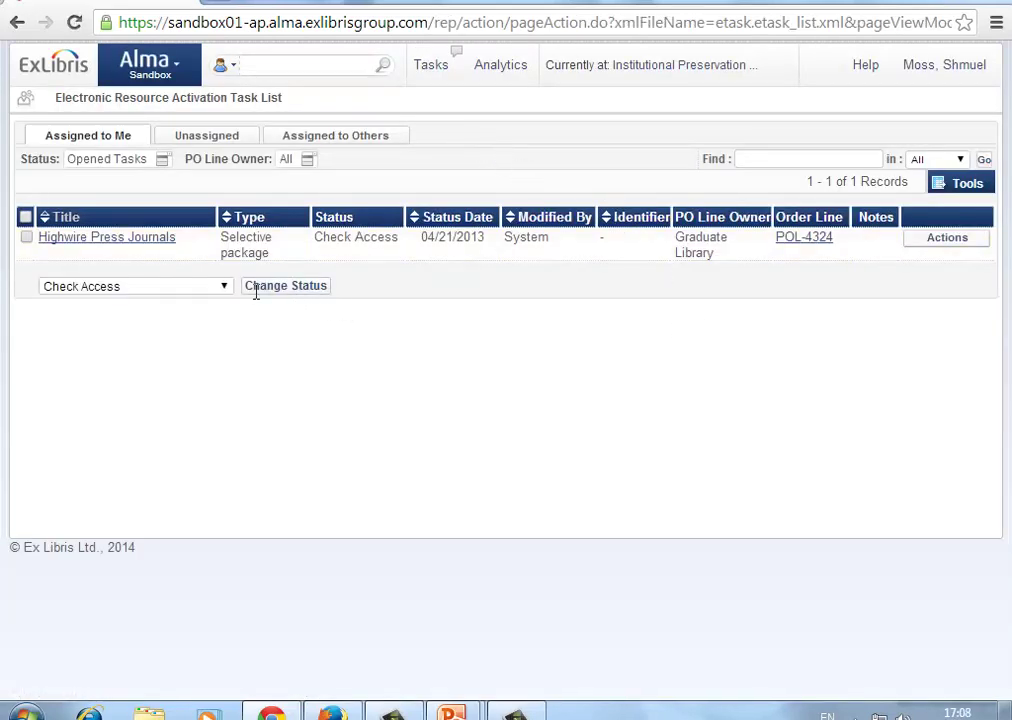
click(225, 287)
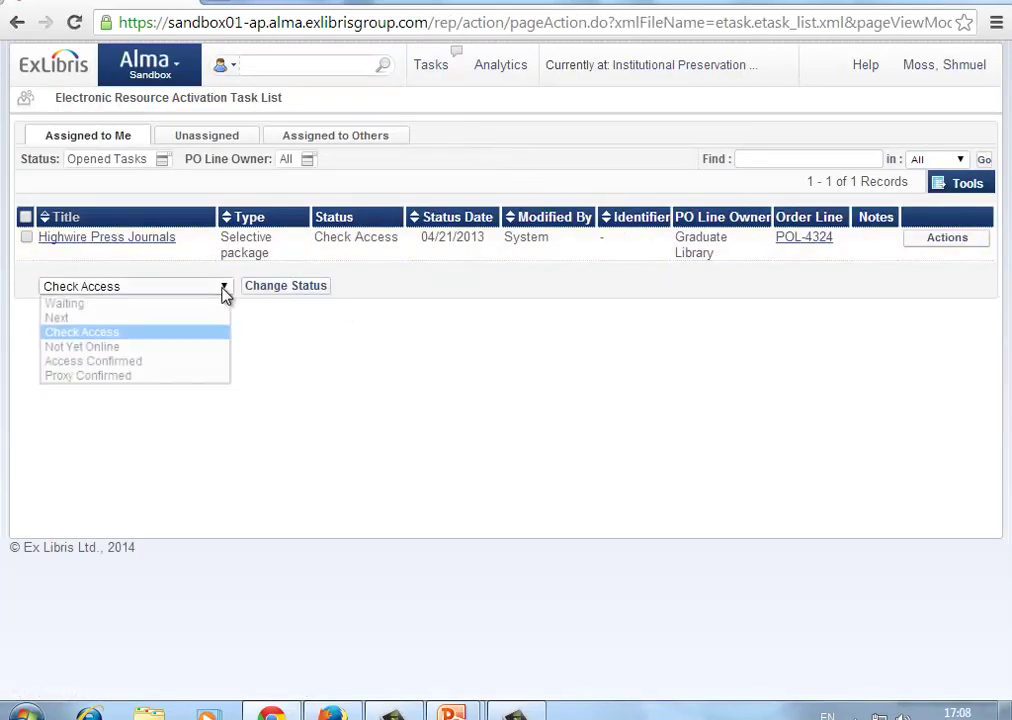
- Choose Next as the replacement status for activation tasks without applying it, and switch to the agenda slides in PowerPoint
click(56, 317)
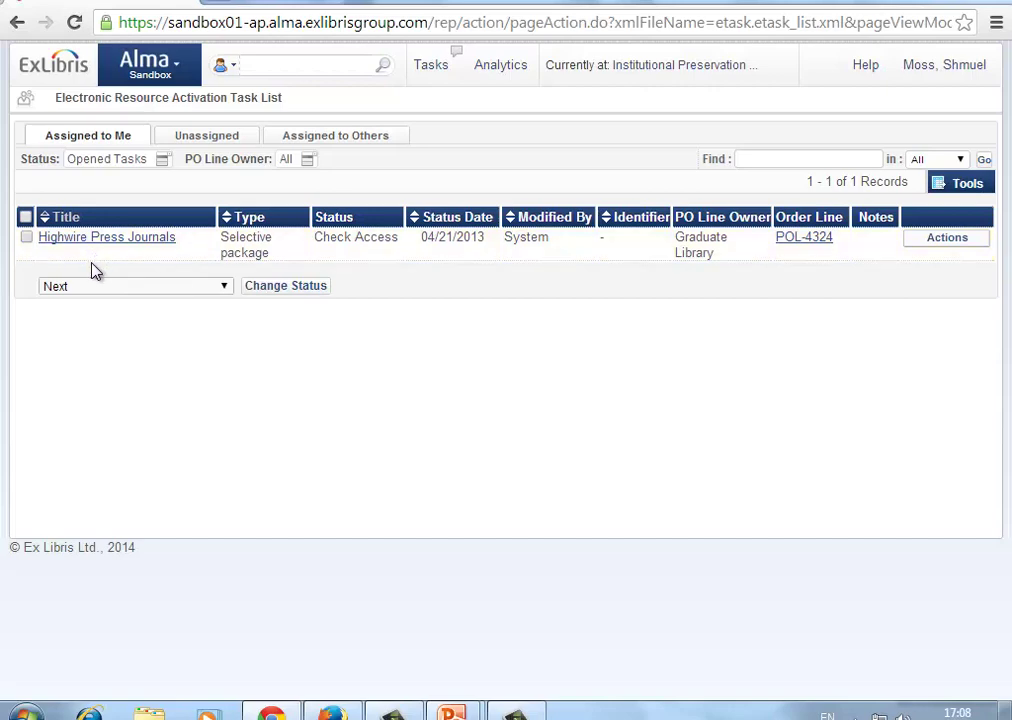
key(alt+Tab)
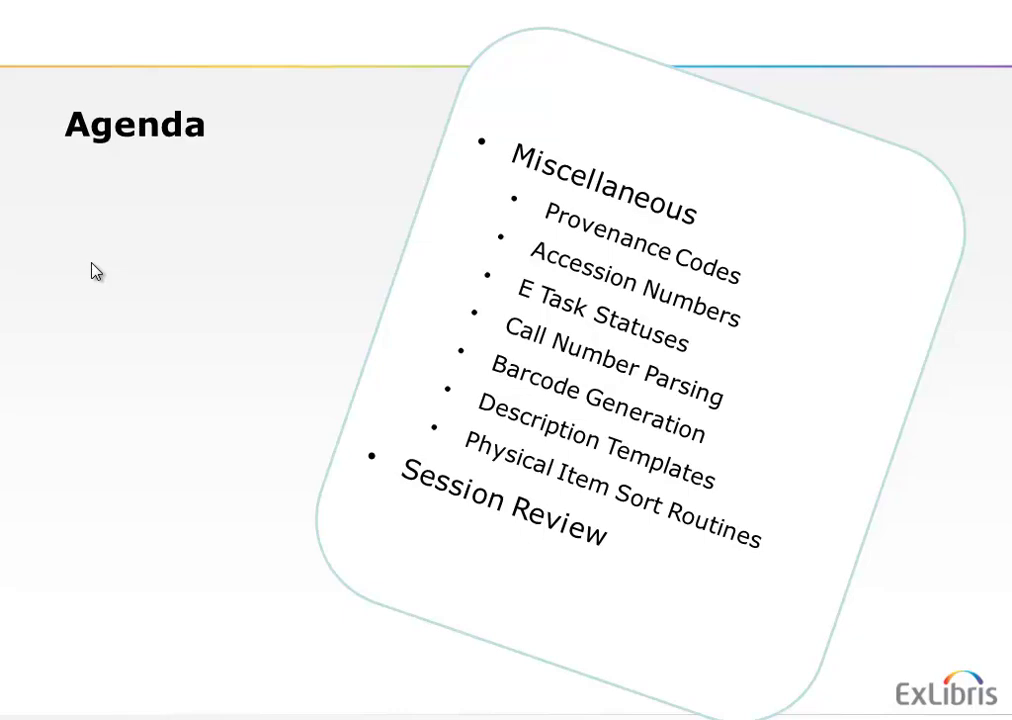
- Switch back to Alma in Chrome and open the Call Number Parsing mapping table in the resource management configuration
key(alt+Tab)
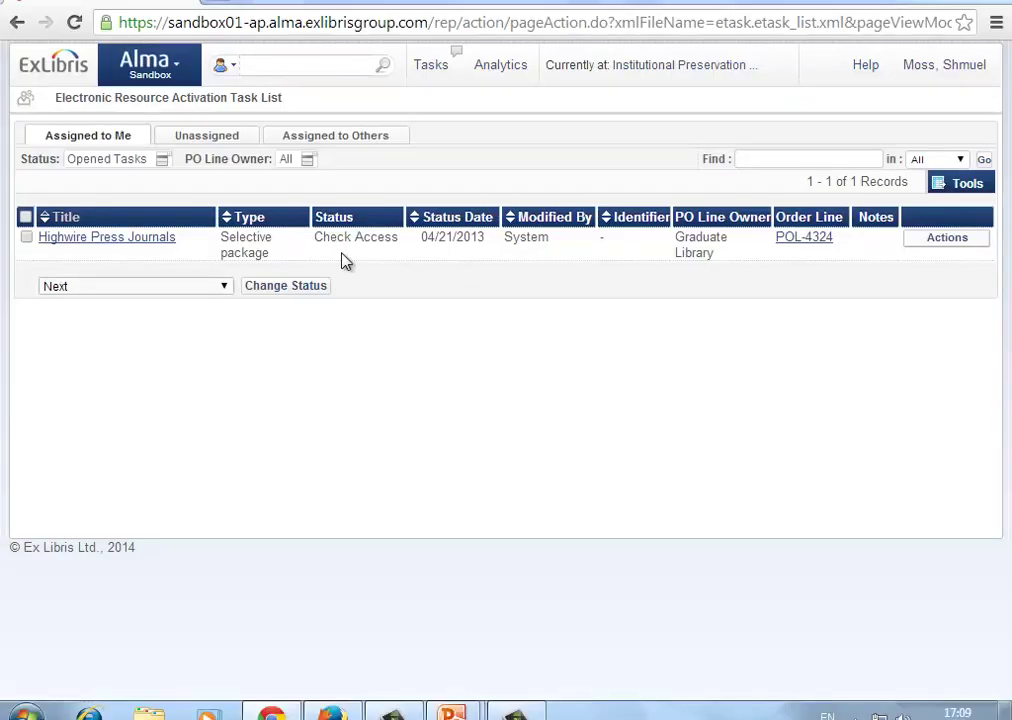
click(186, 82)
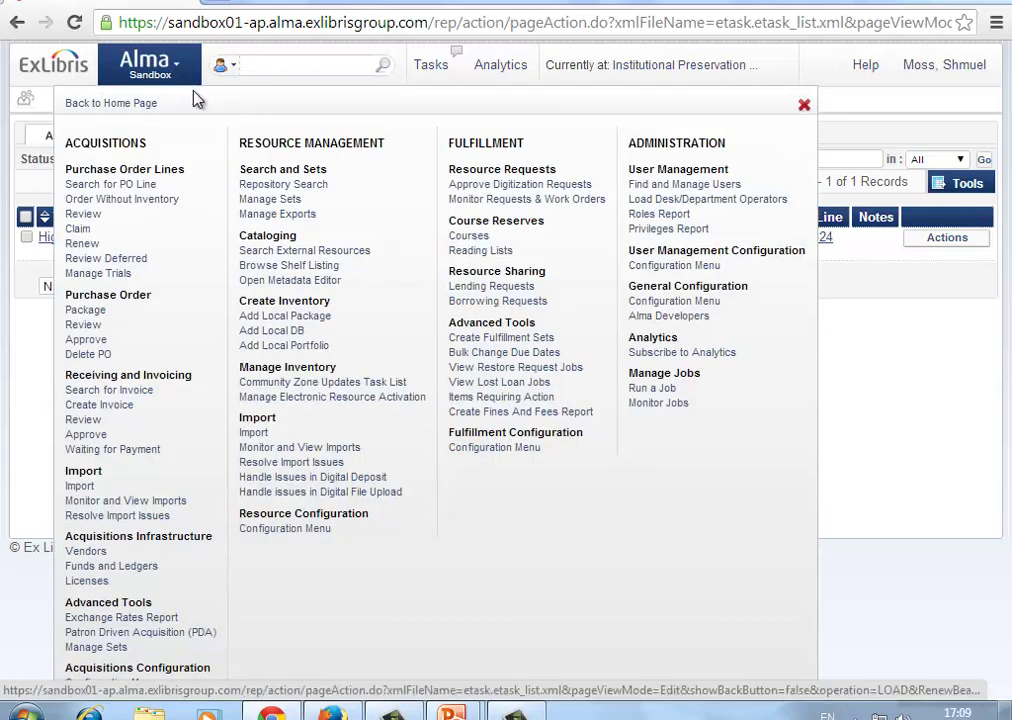
click(285, 529)
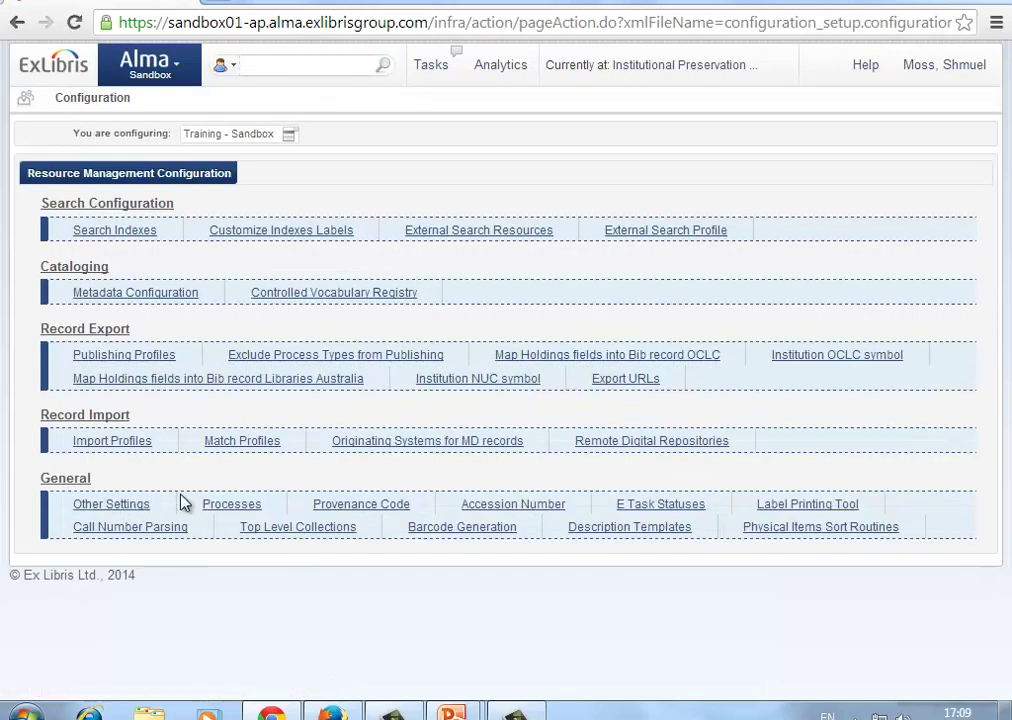
click(139, 531)
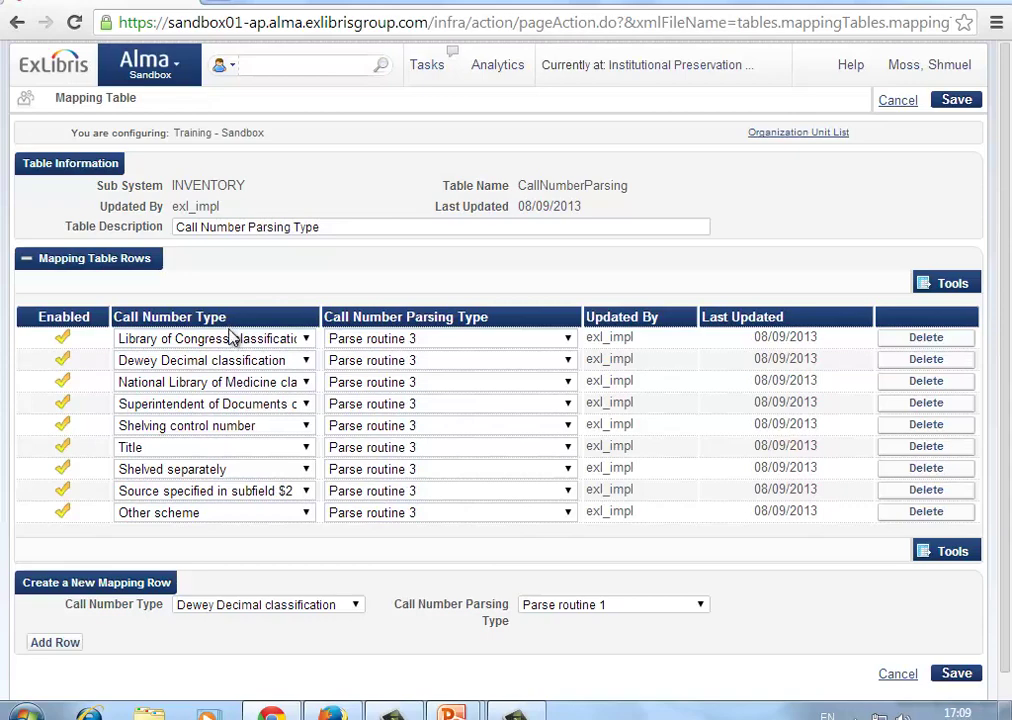
- Set the Library of Congress classification row to Parse routine 1, and examine the call number types offered for a new mapping row
click(485, 345)
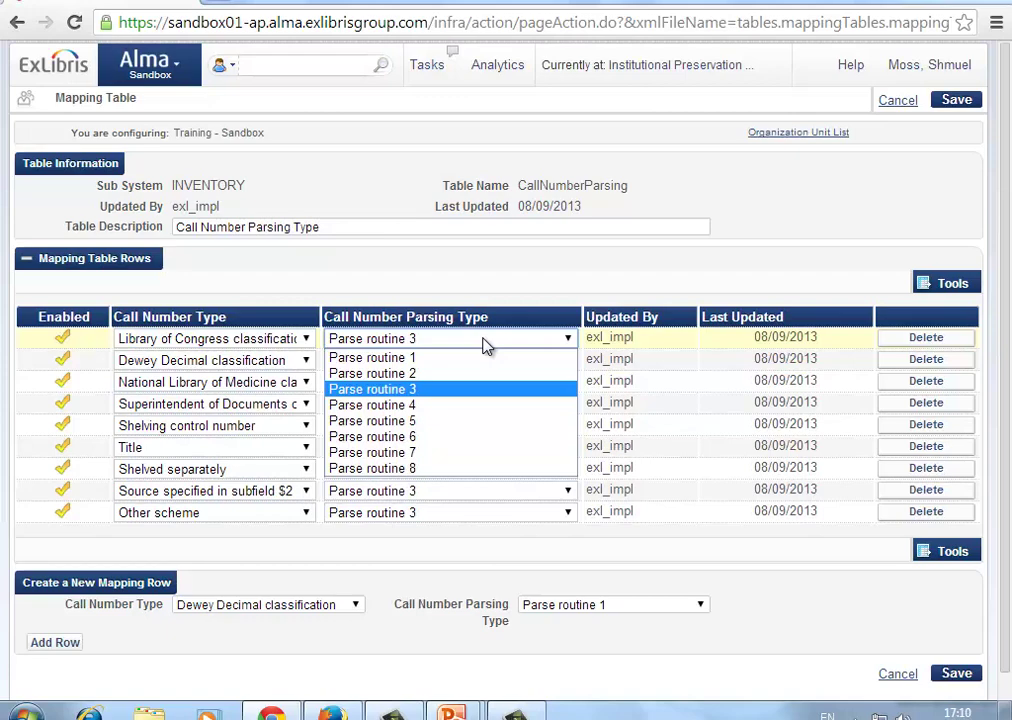
click(428, 454)
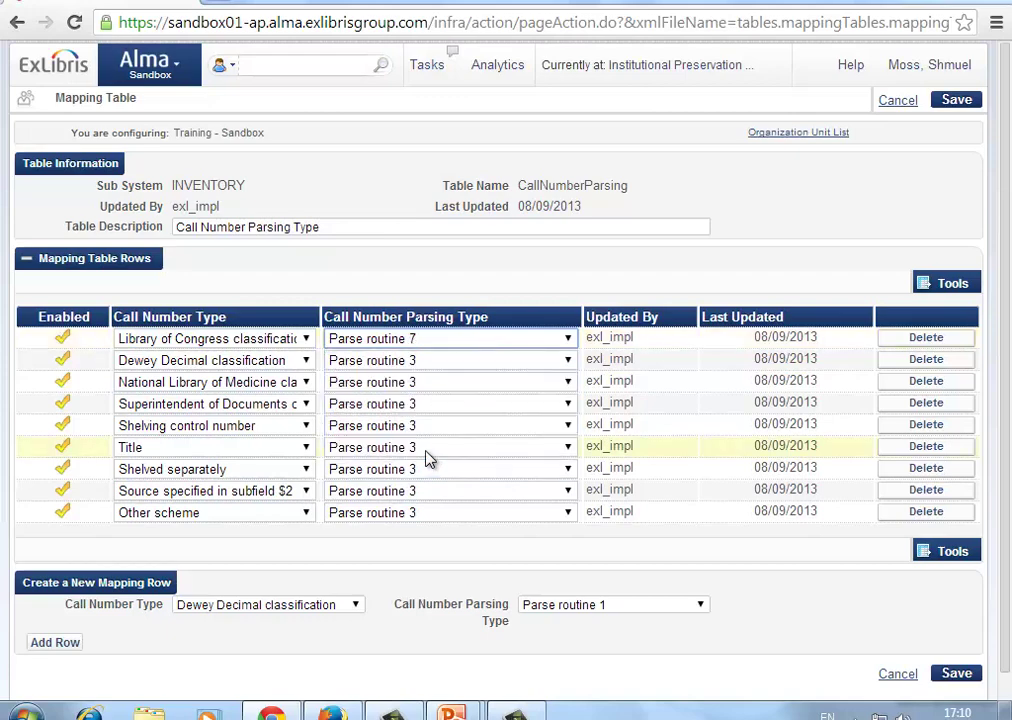
click(468, 341)
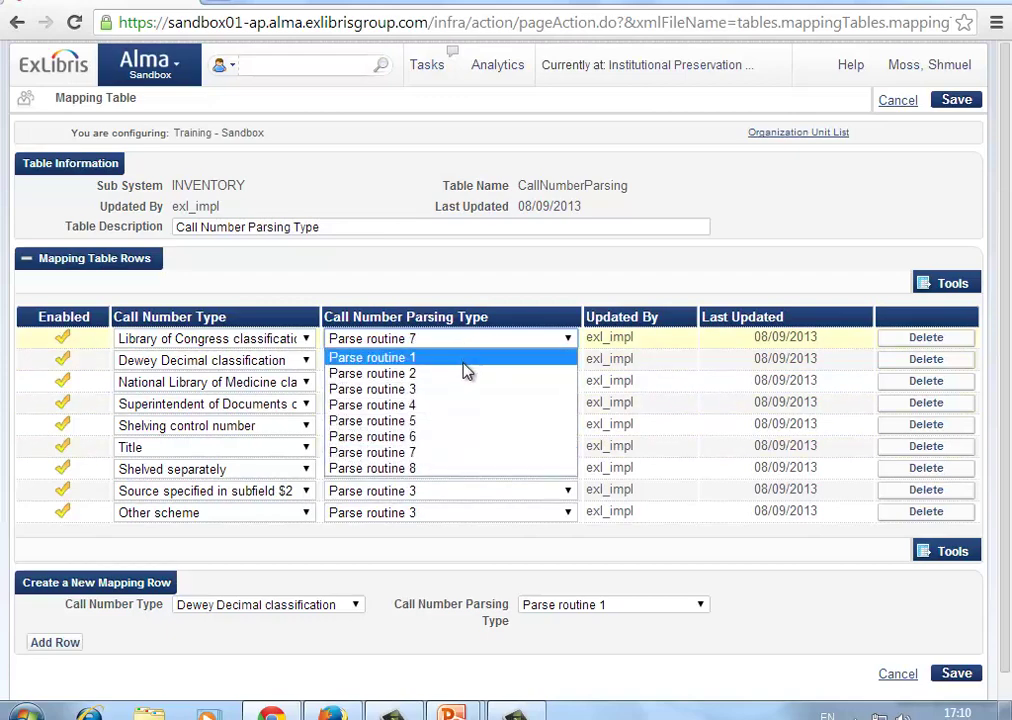
click(470, 359)
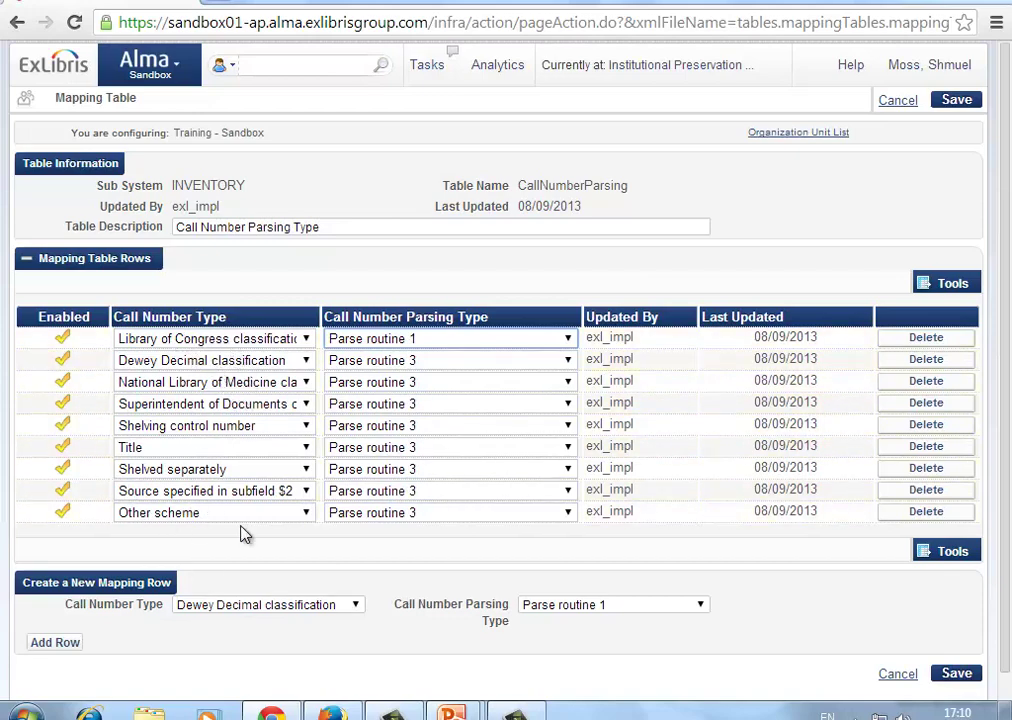
click(343, 609)
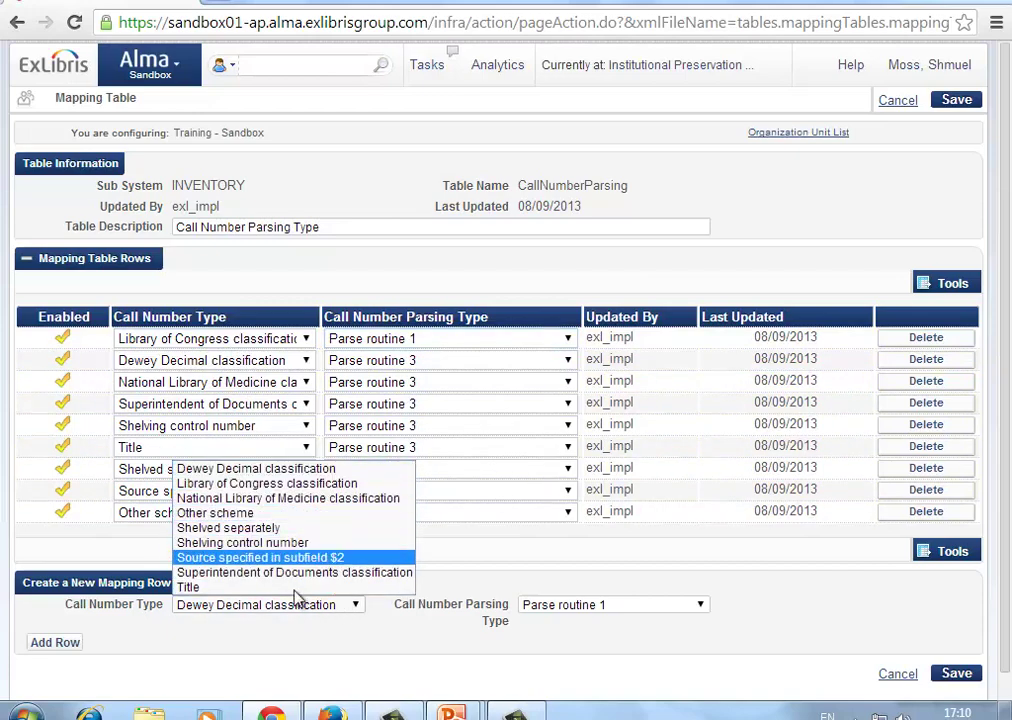
click(325, 637)
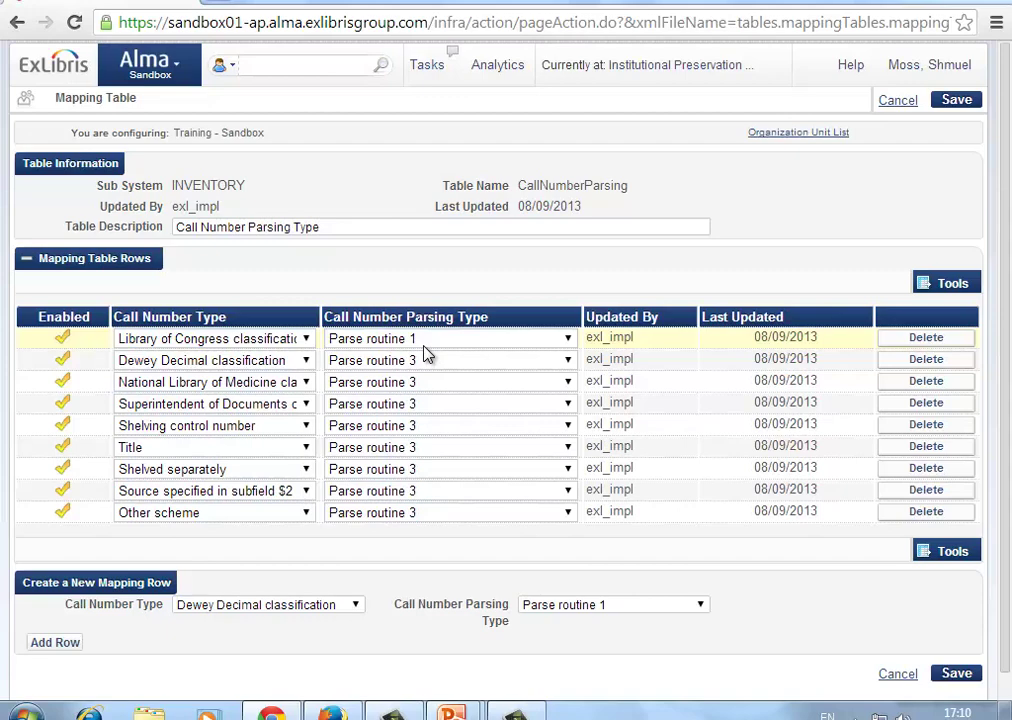
- Check the agenda slides in PowerPoint, and open Barcode Generation in Alma's resource management configuration without saving the mapping table
key(alt+Tab)
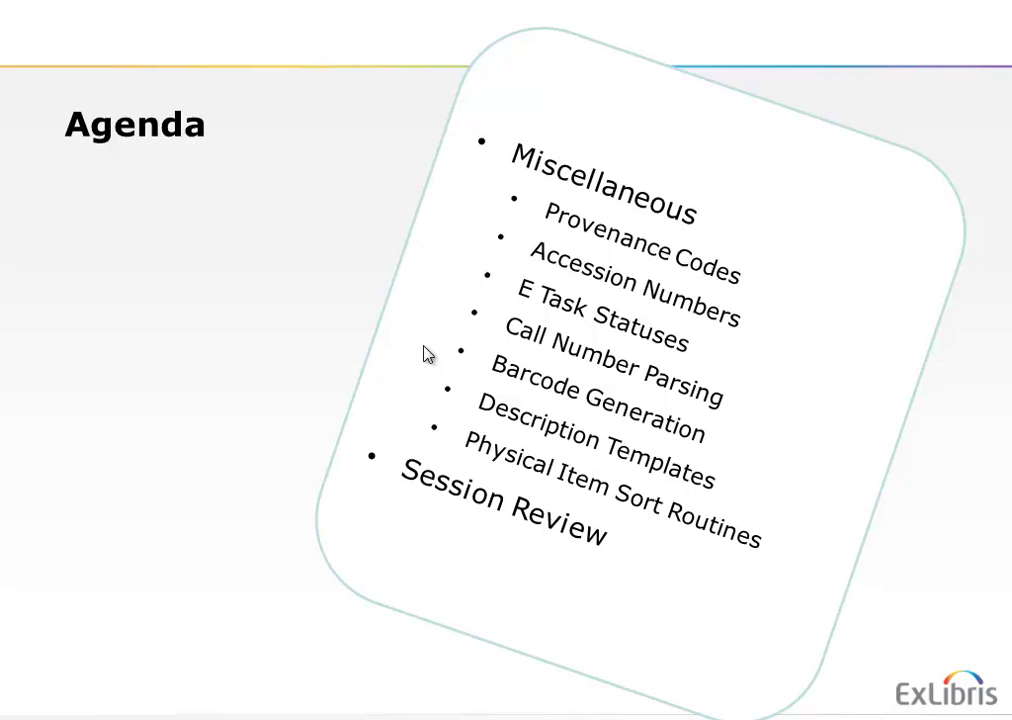
key(alt+Tab)
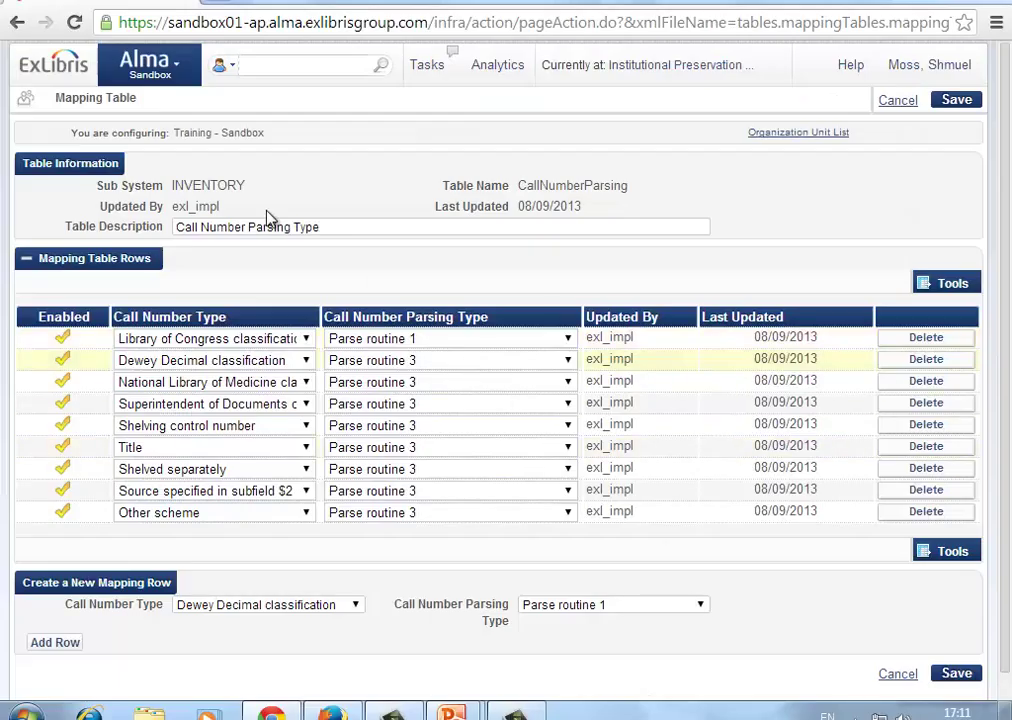
click(190, 72)
click(270, 532)
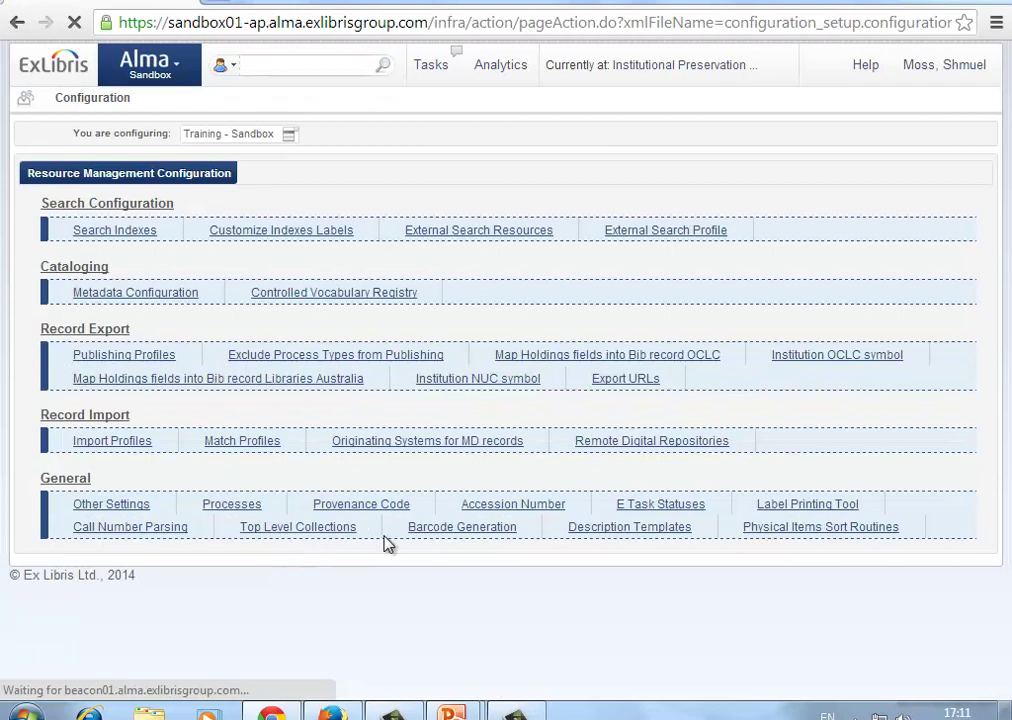
click(436, 537)
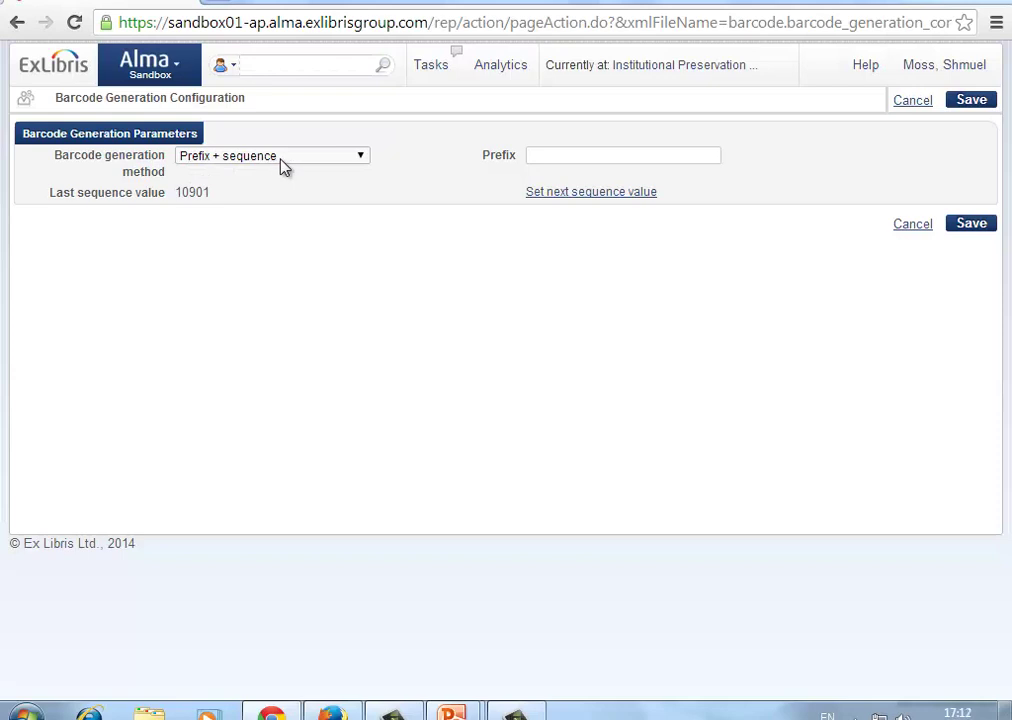
- Set the barcode prefix to TEST- and the barcode generation method to Prefix + sequence
click(565, 160)
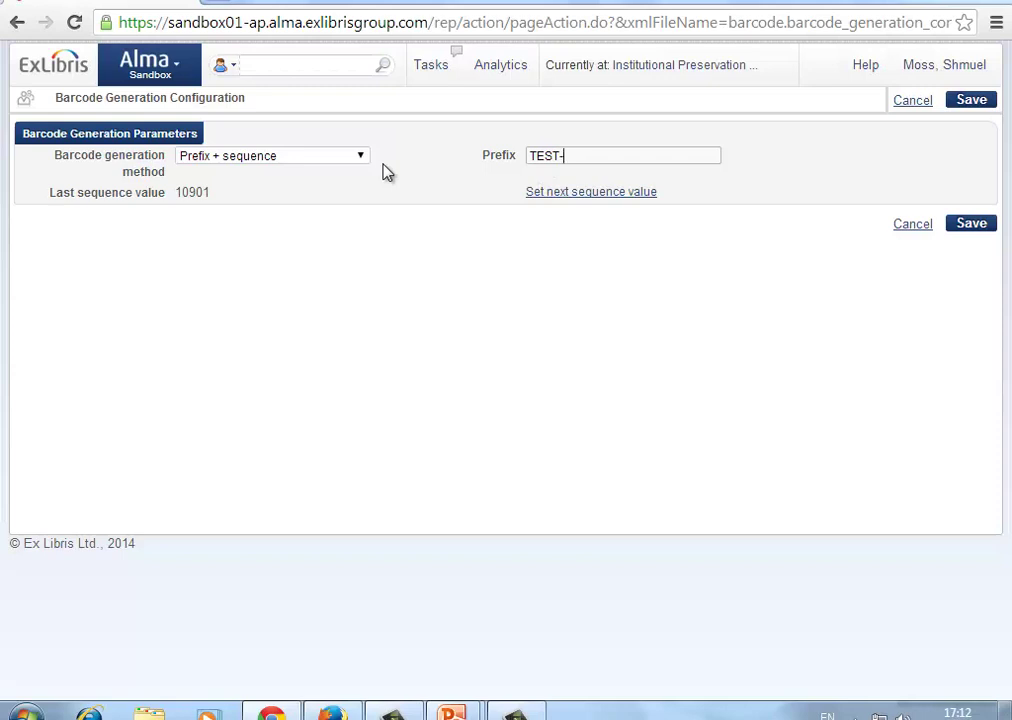
click(356, 158)
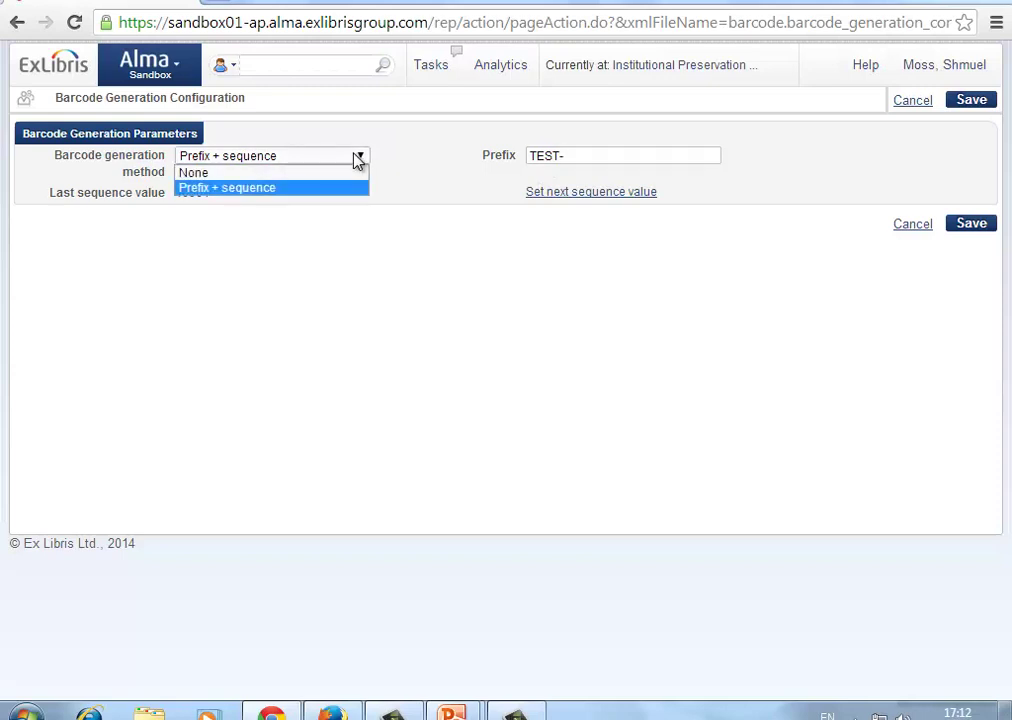
click(246, 176)
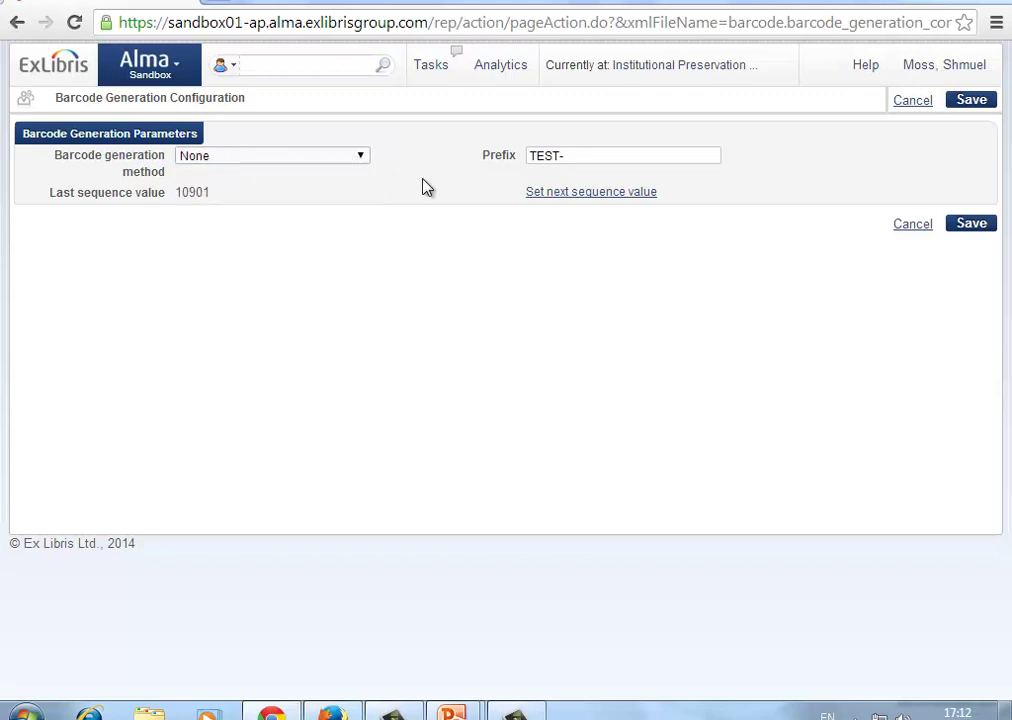
click(360, 157)
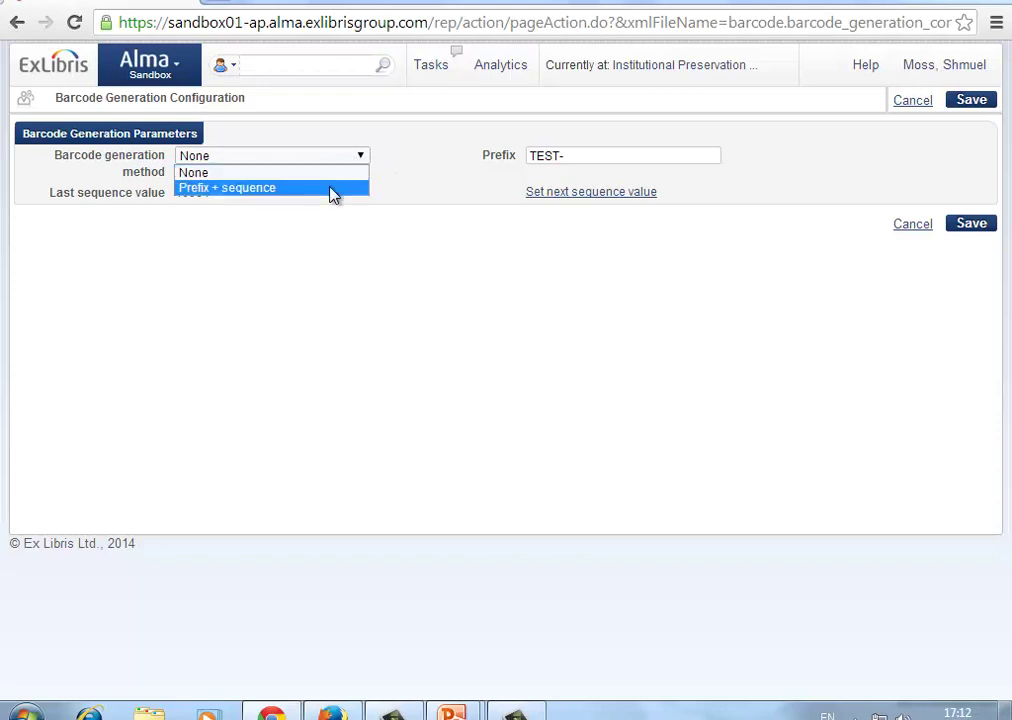
click(333, 190)
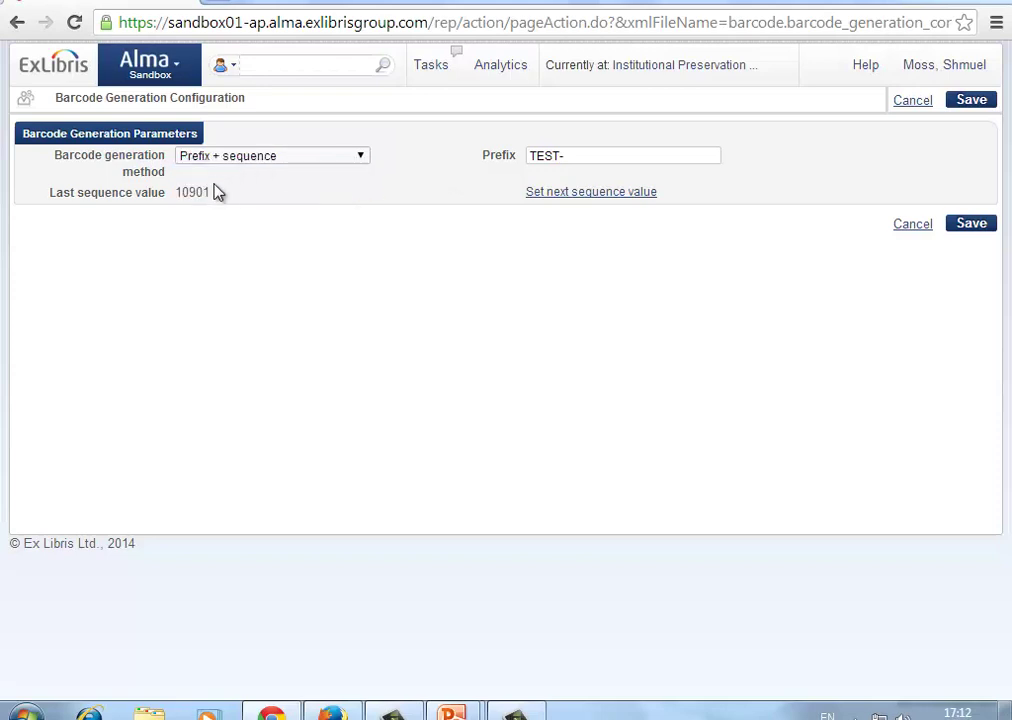
- Set the next barcode sequence value to 11000 and save the barcode generation configuration
drag(210, 192, 177, 194)
click(561, 194)
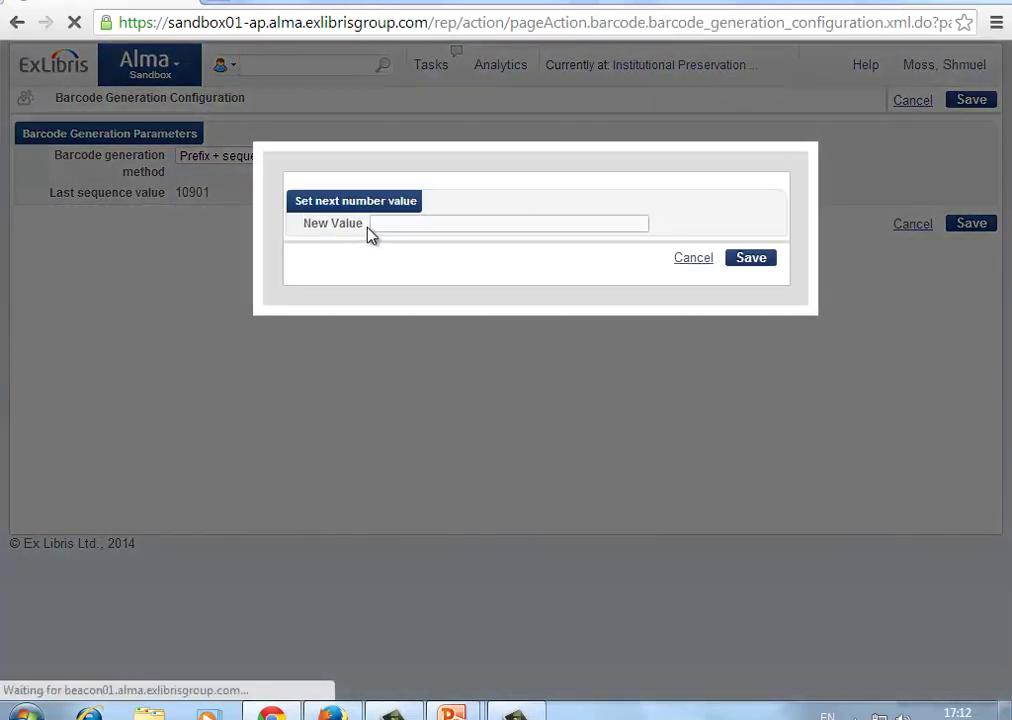
click(372, 228)
text(1)
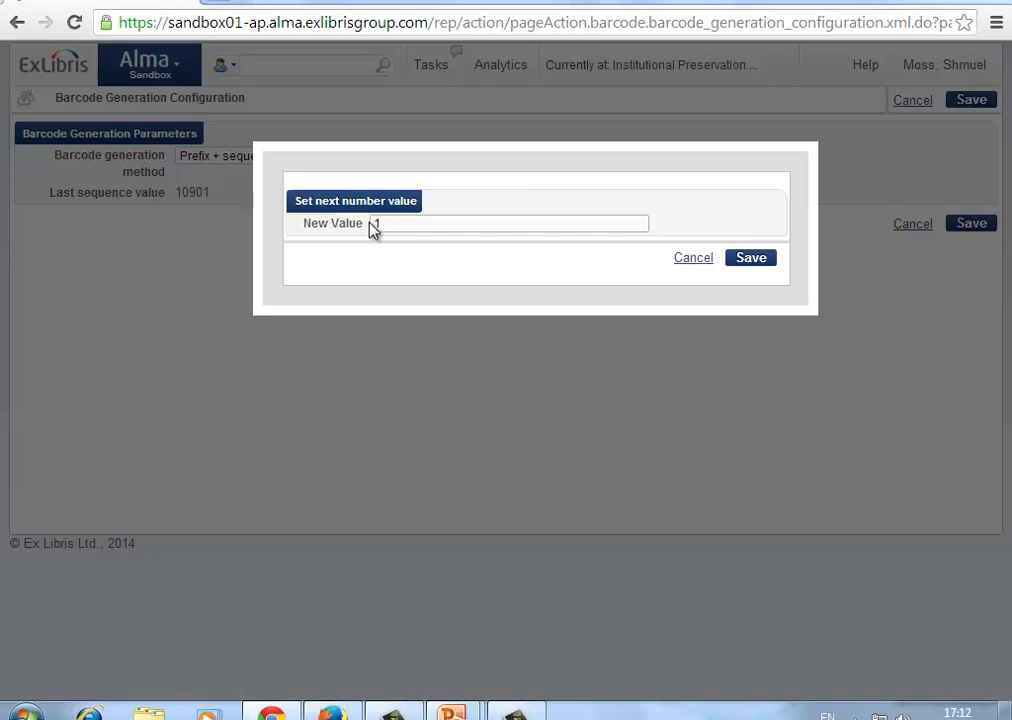
text(1000)
click(756, 260)
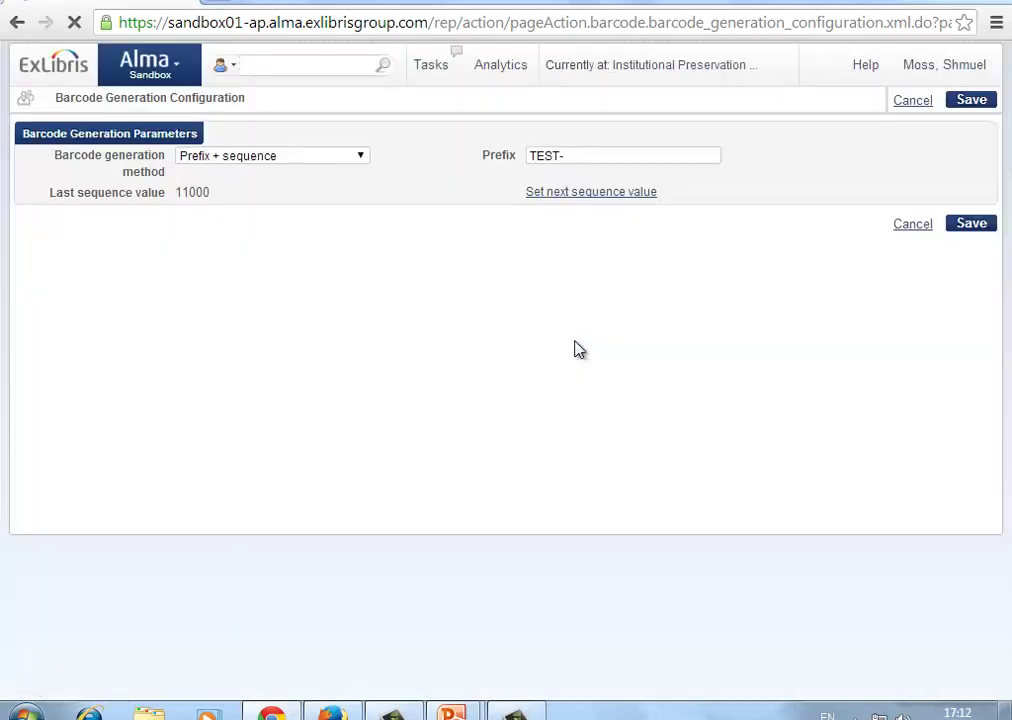
click(971, 224)
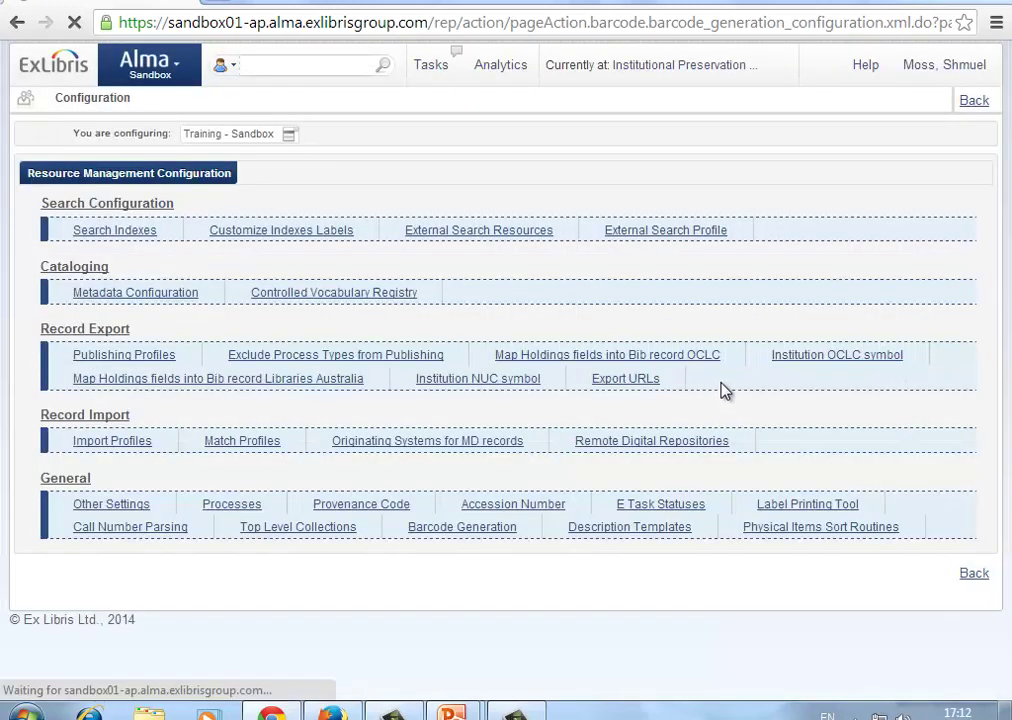
- Search the repository's physical items for harry potter
click(229, 67)
click(248, 102)
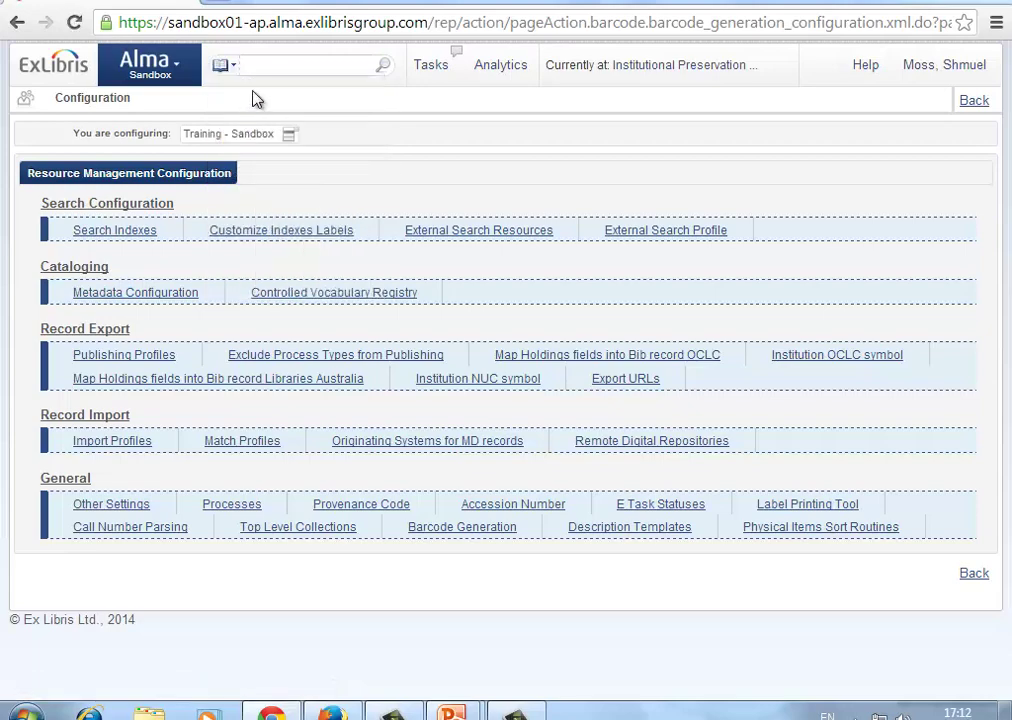
click(273, 66)
text(har)
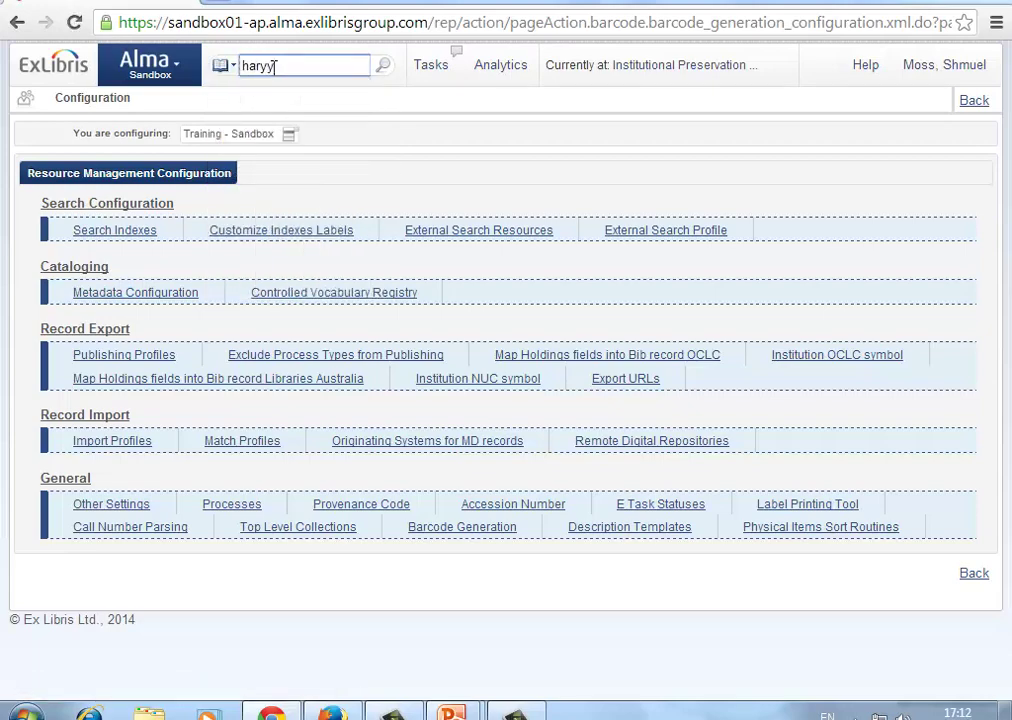
key(BackSpace)
key(Down)
key(Return)
key(Return)
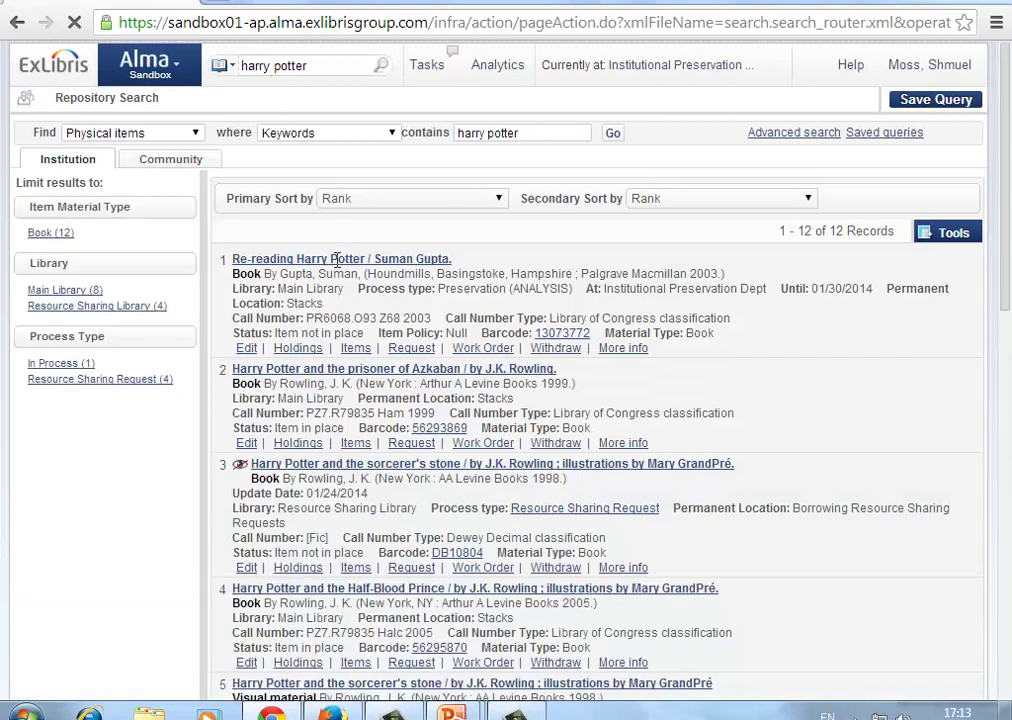
- Add and save an item without a typed barcode on the Main Library Stacks holding of Re-reading Harry Potter, and check its generated barcode
click(355, 348)
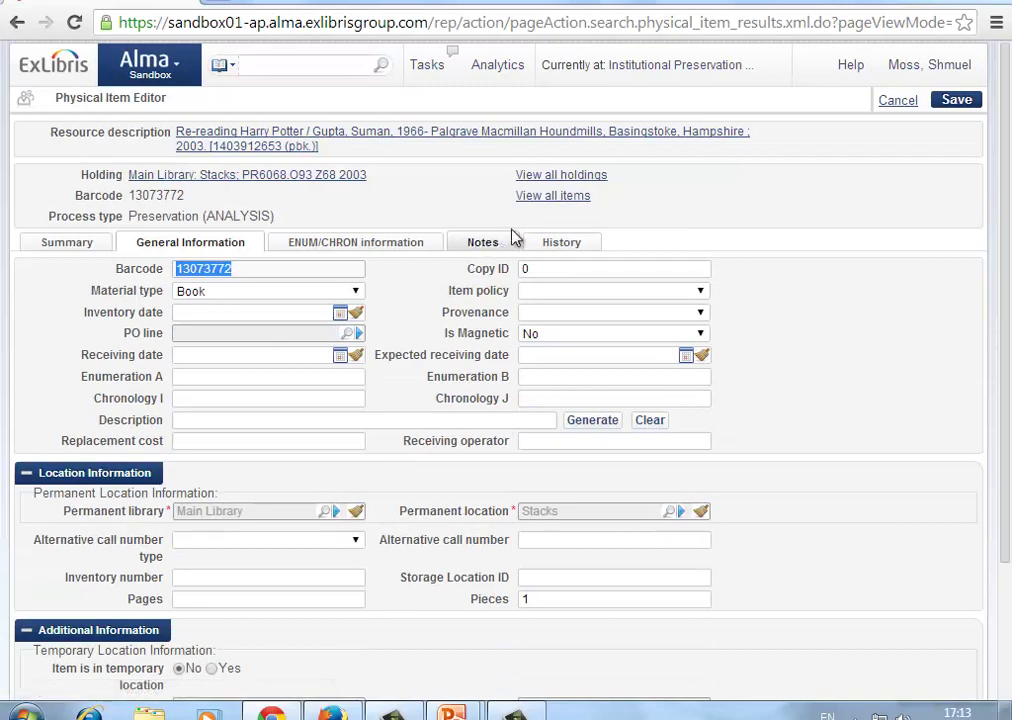
click(528, 197)
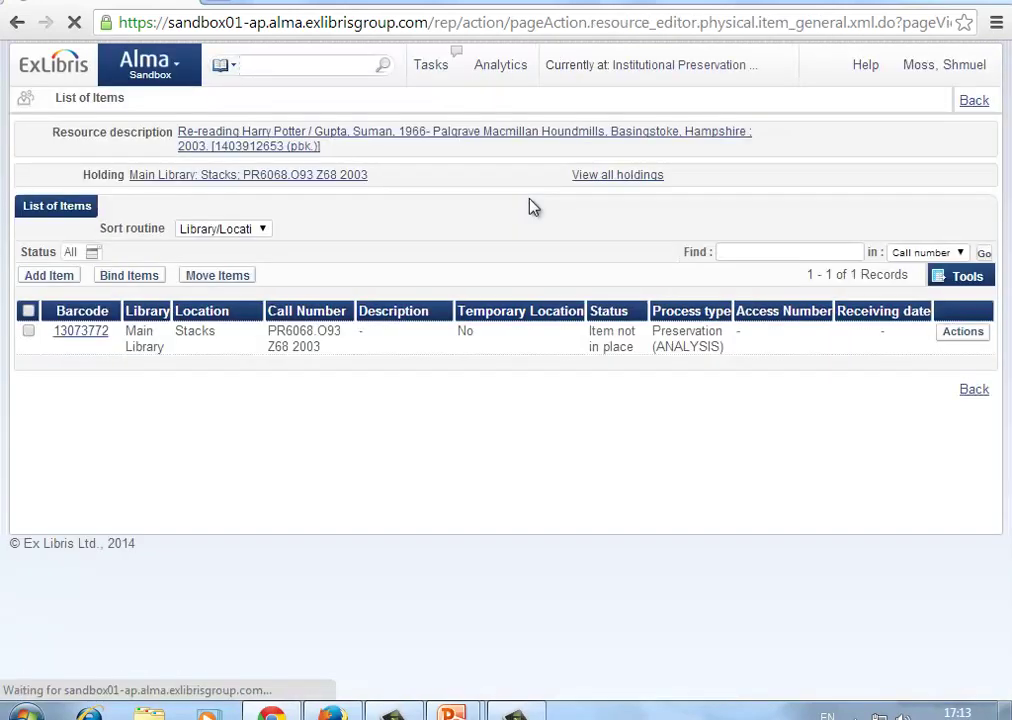
click(57, 277)
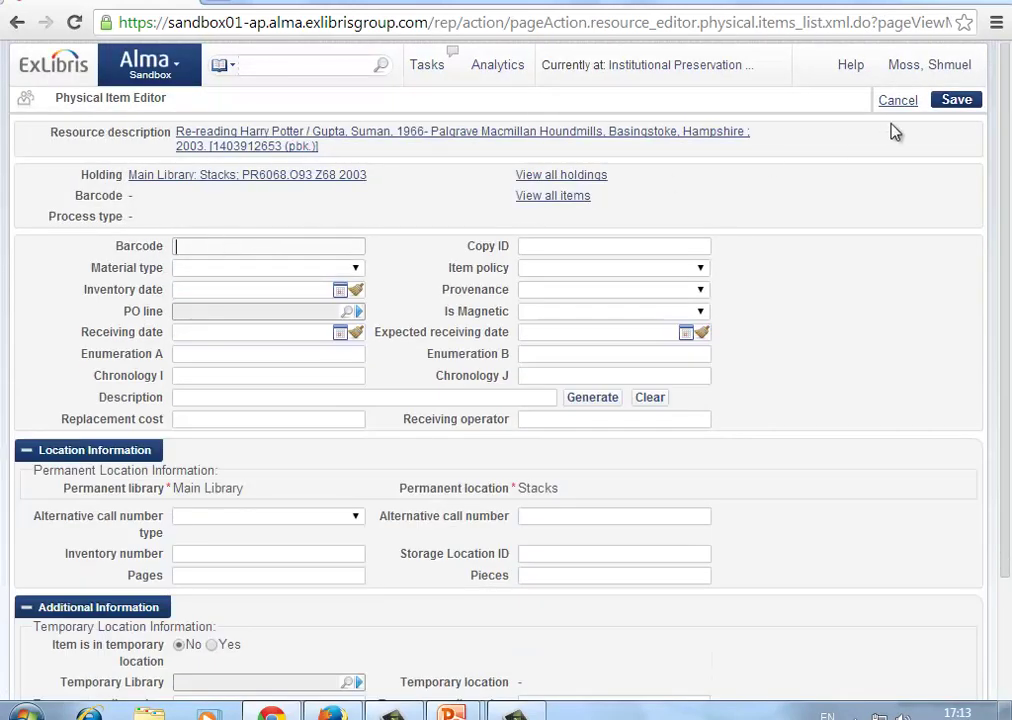
click(956, 101)
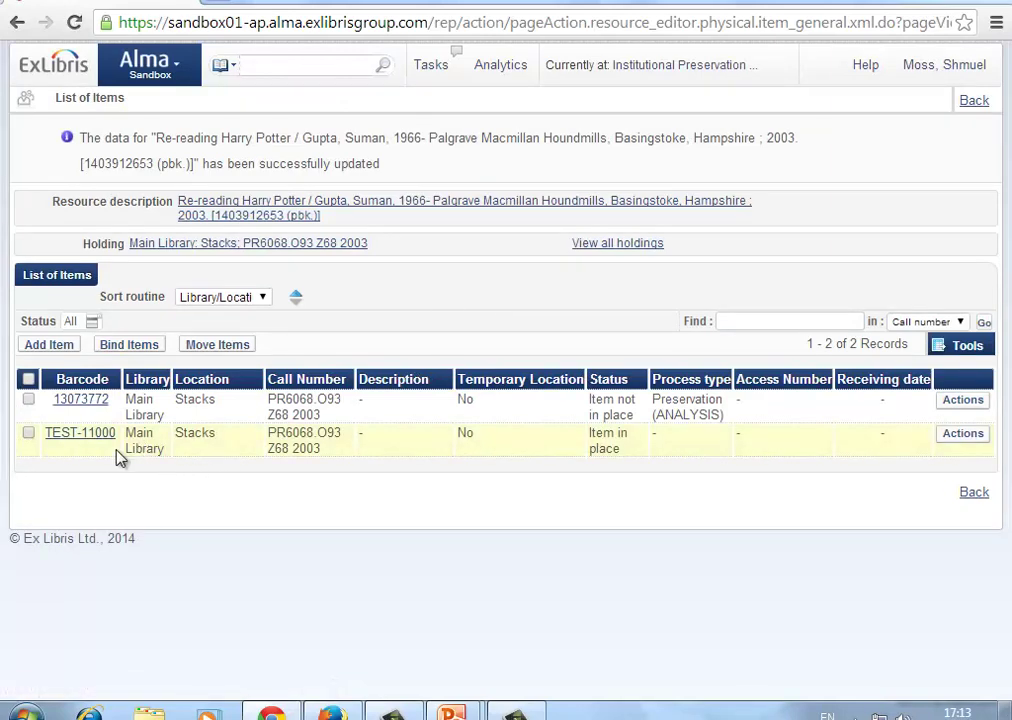
drag(110, 438, 50, 442)
key(alt+Tab)
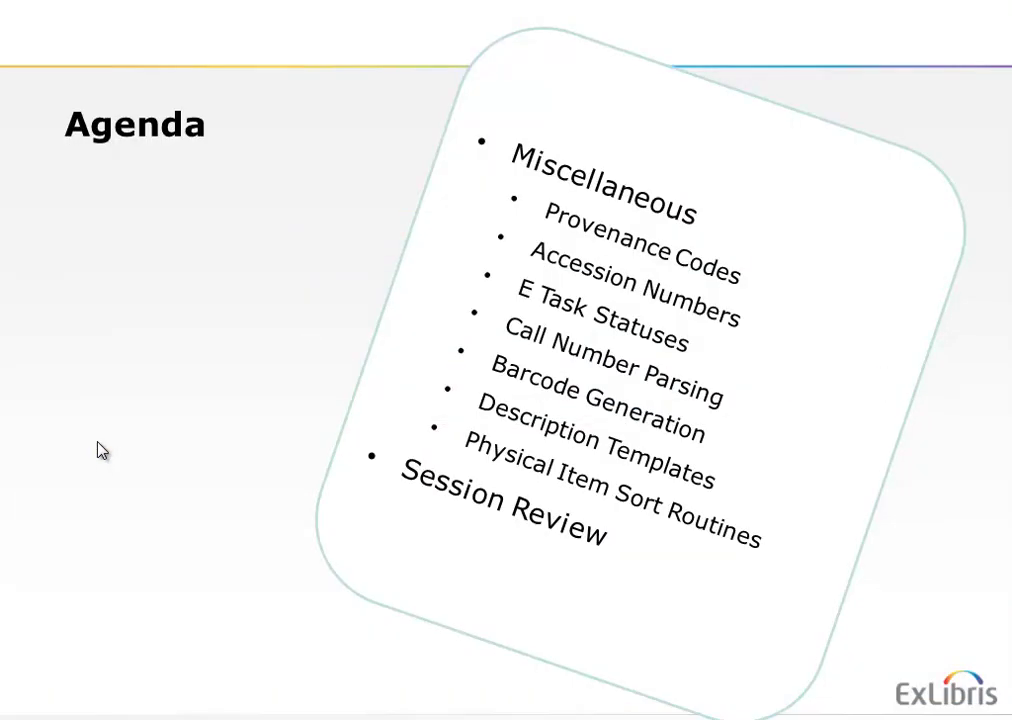
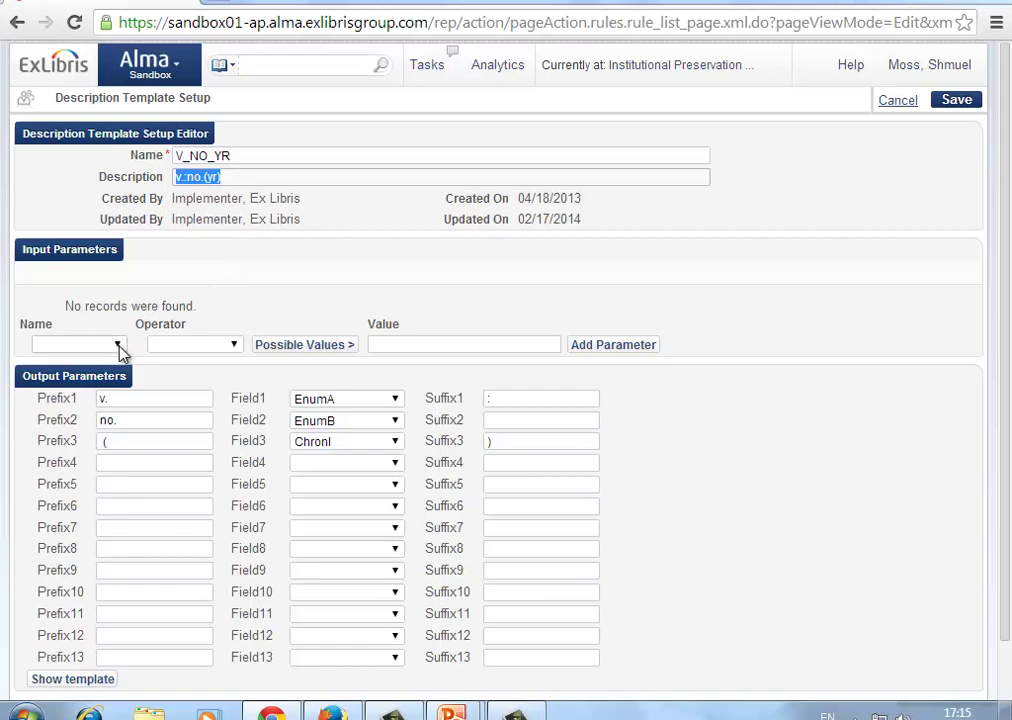
- Add an input parameter Language = English to the V_NO_YR description template
click(119, 347)
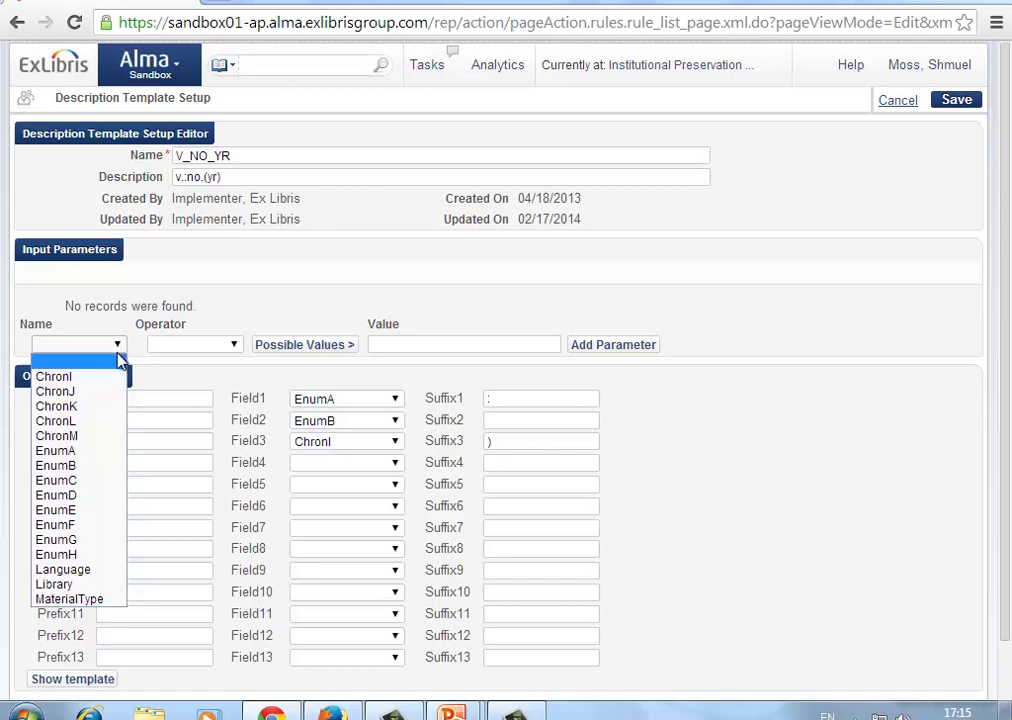
click(62, 569)
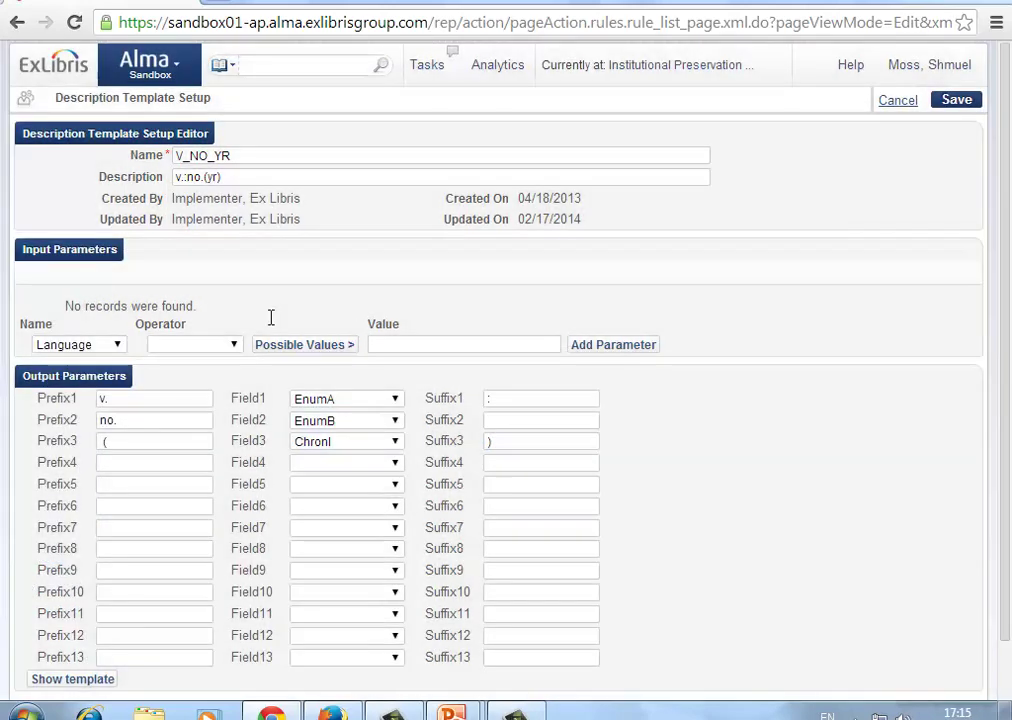
click(234, 346)
click(193, 382)
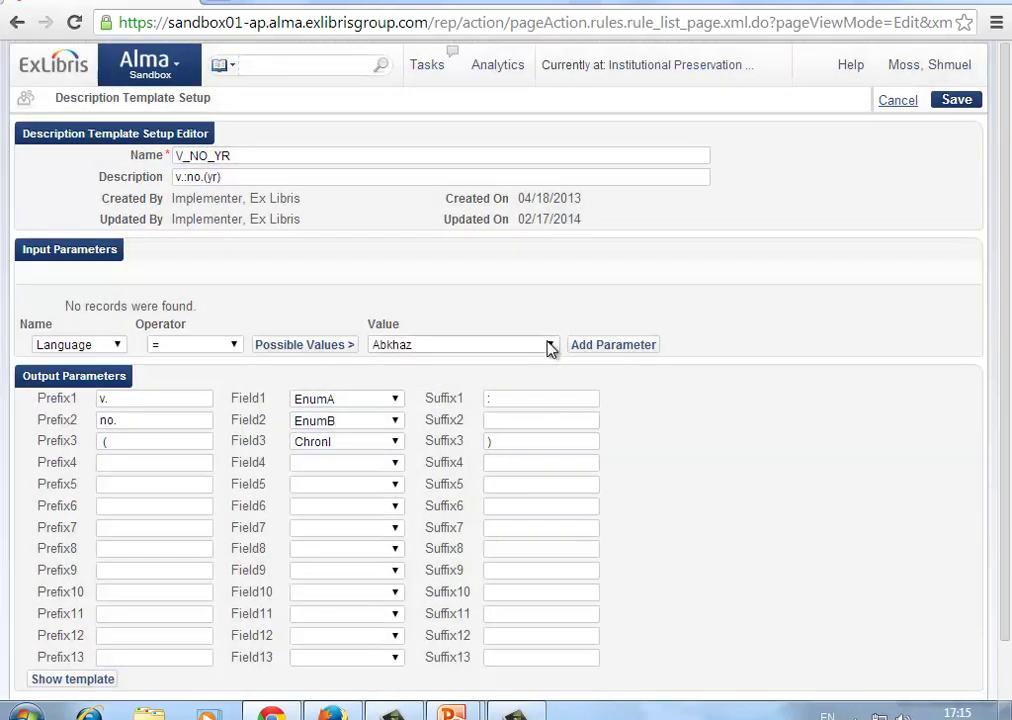
click(550, 344)
scroll(560, 395, down, 20)
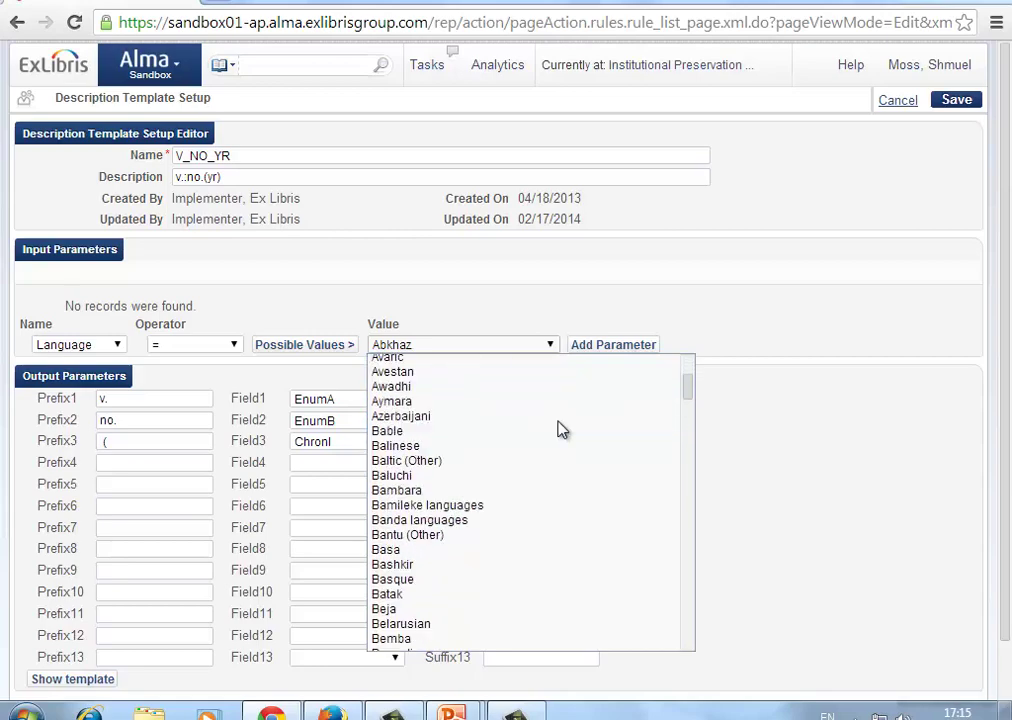
scroll(560, 425, down, 7)
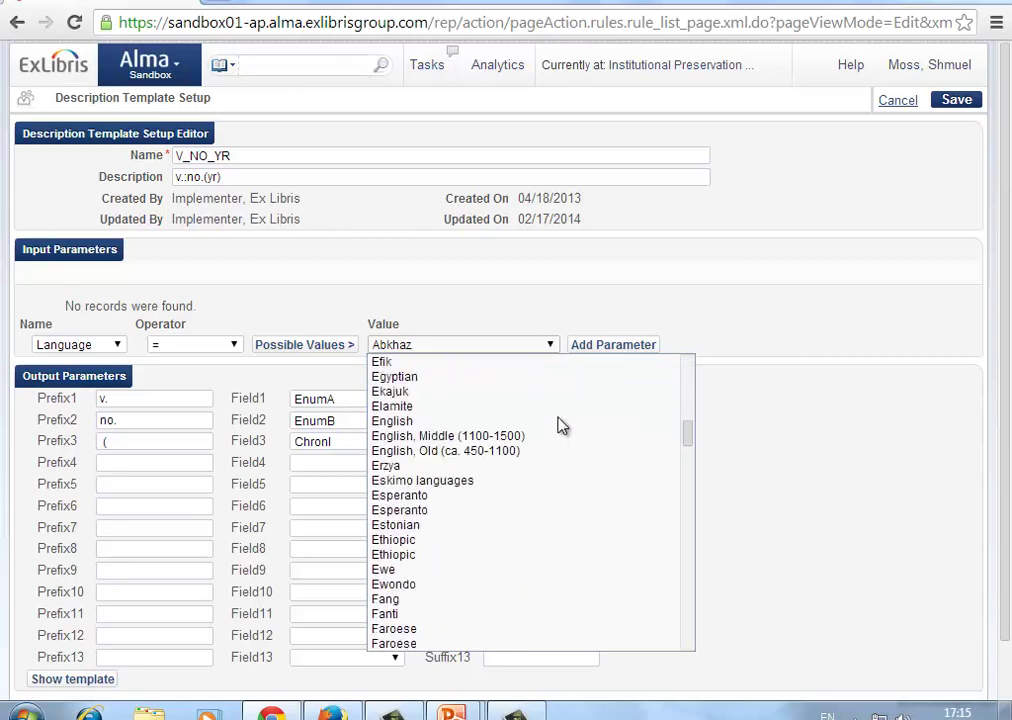
scroll(560, 425, down, 20)
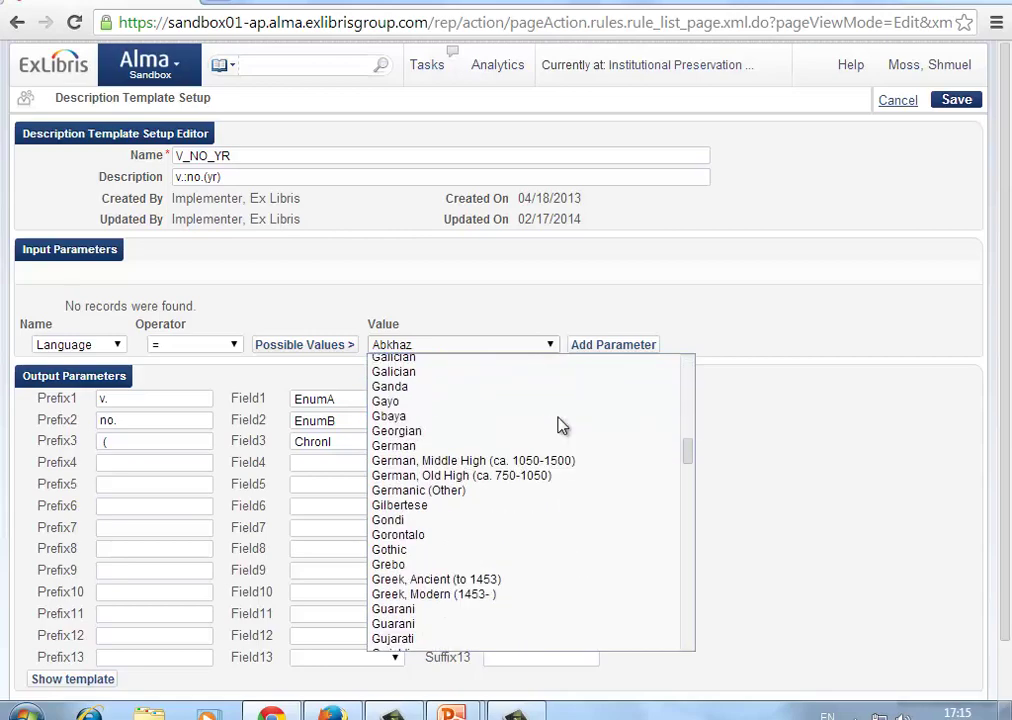
scroll(560, 425, up, 13)
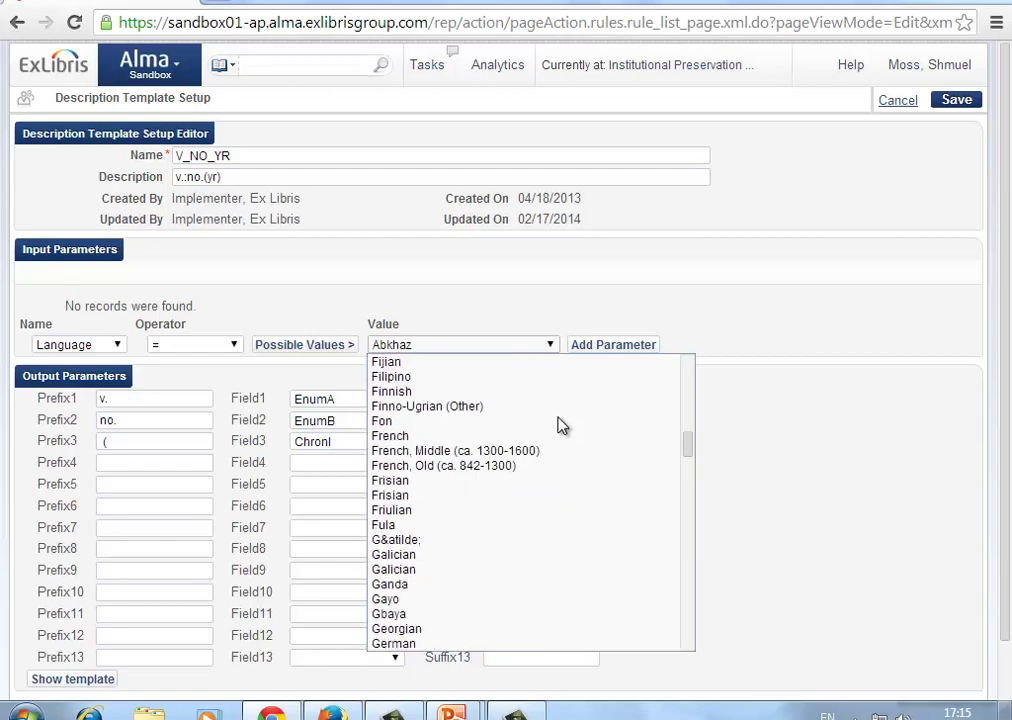
text(fon)
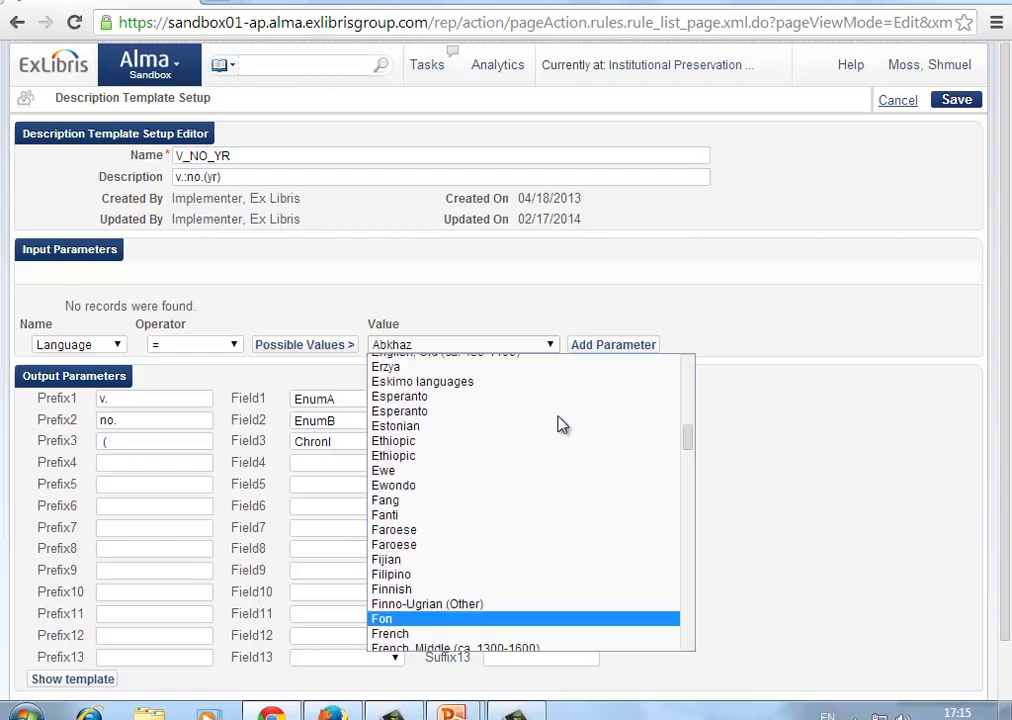
scroll(560, 425, up, 4)
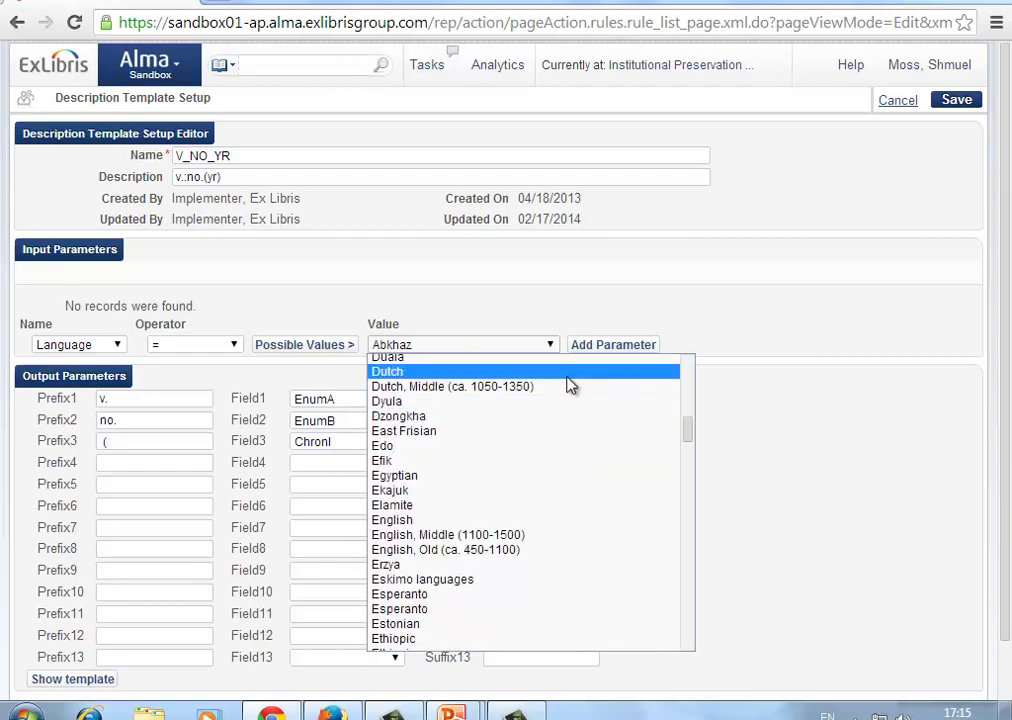
click(405, 521)
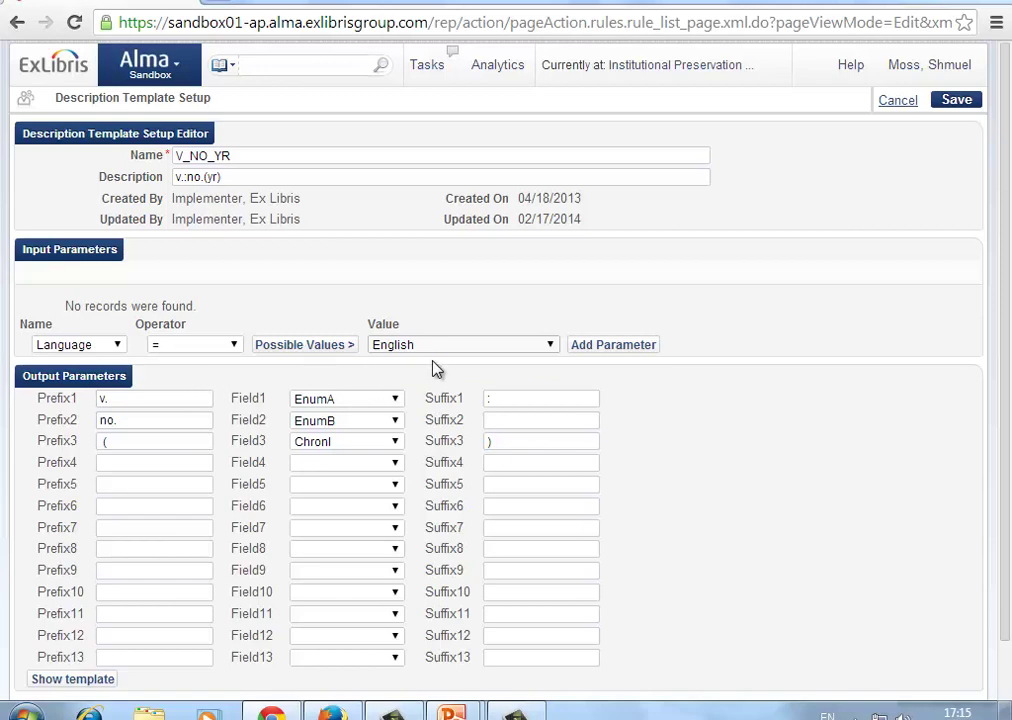
click(607, 346)
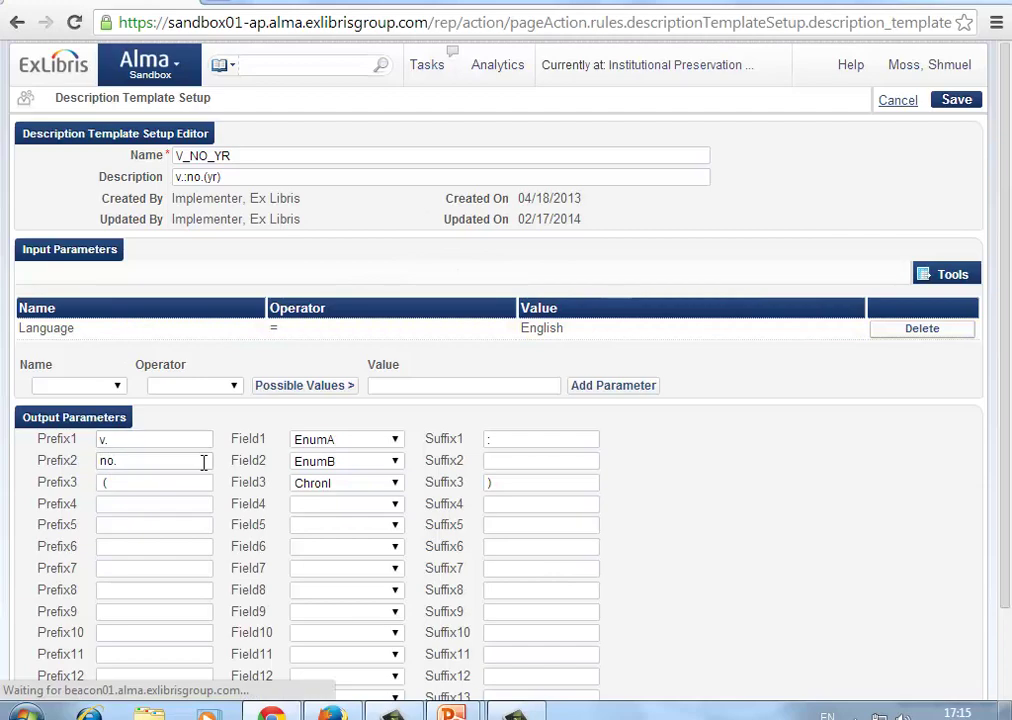
- Review the prefixes, field choices and suffixes in the V_NO_YR template's output parameters and save the template
scroll(203, 462, down, 2)
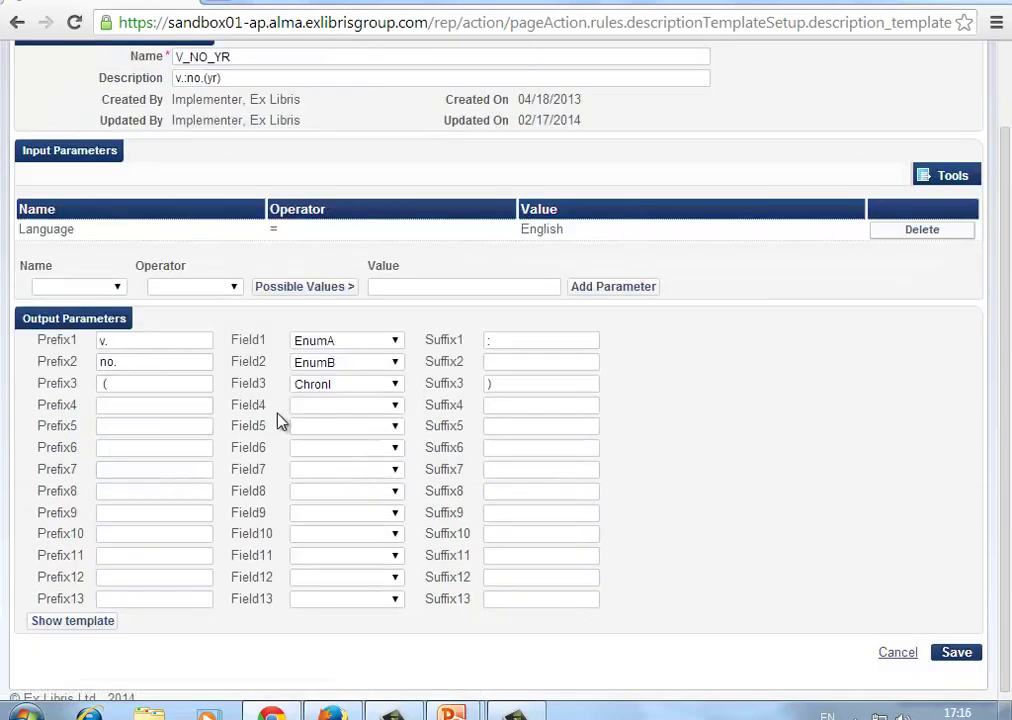
click(396, 414)
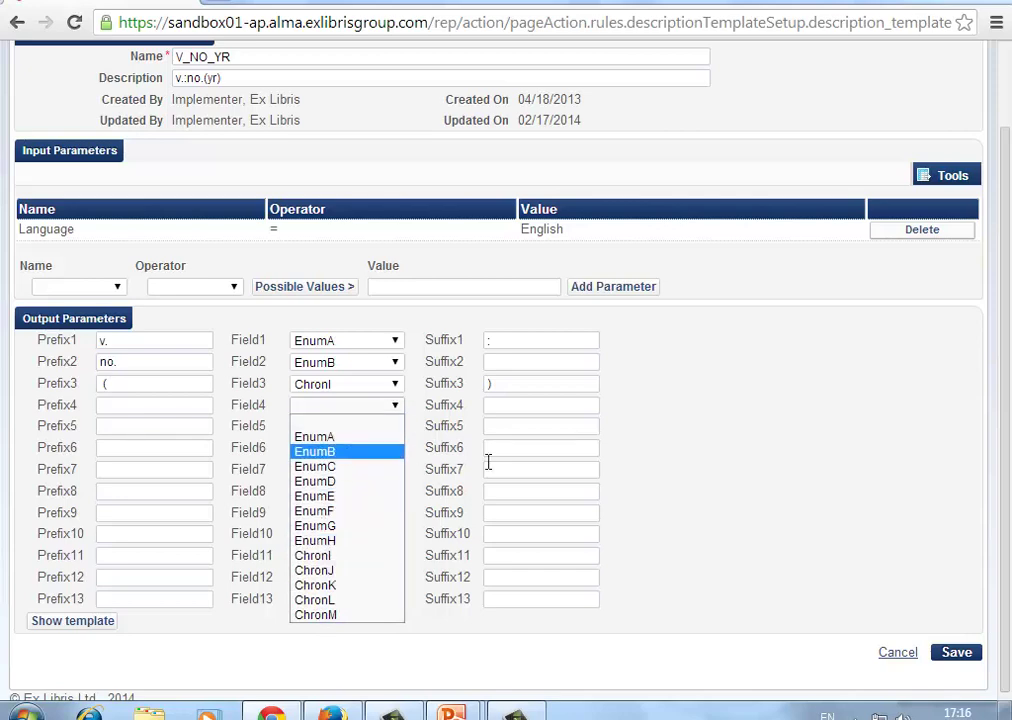
click(151, 342)
double_click(115, 341)
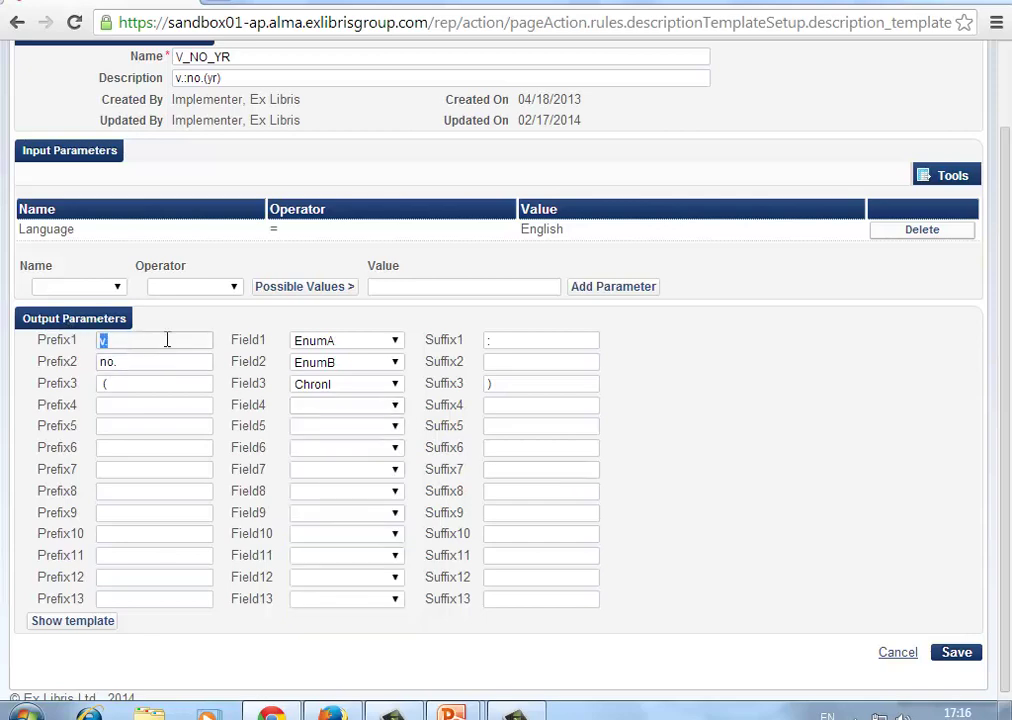
click(505, 342)
drag(505, 342, 481, 341)
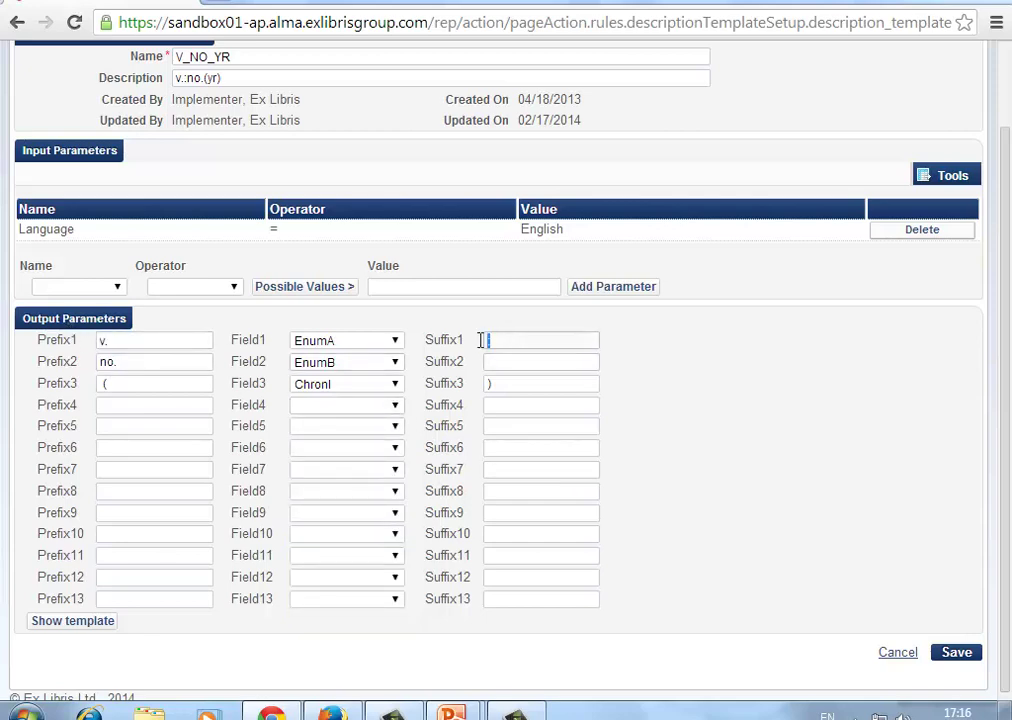
click(505, 360)
click(957, 652)
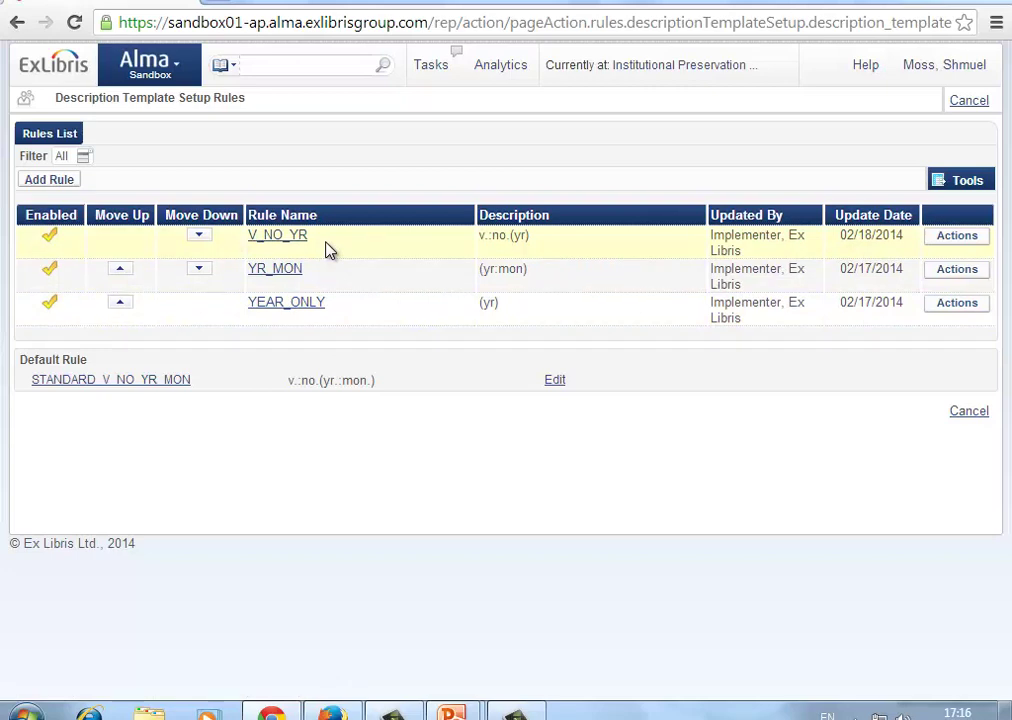
- Search the repository's physical items for journal
drag(321, 242, 249, 237)
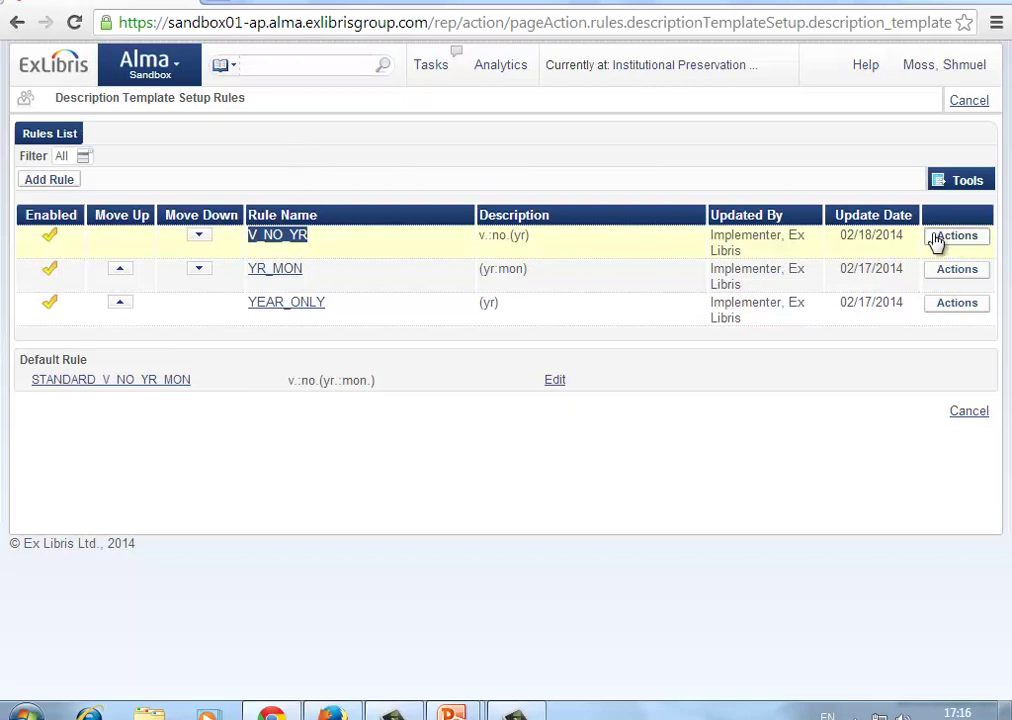
click(248, 66)
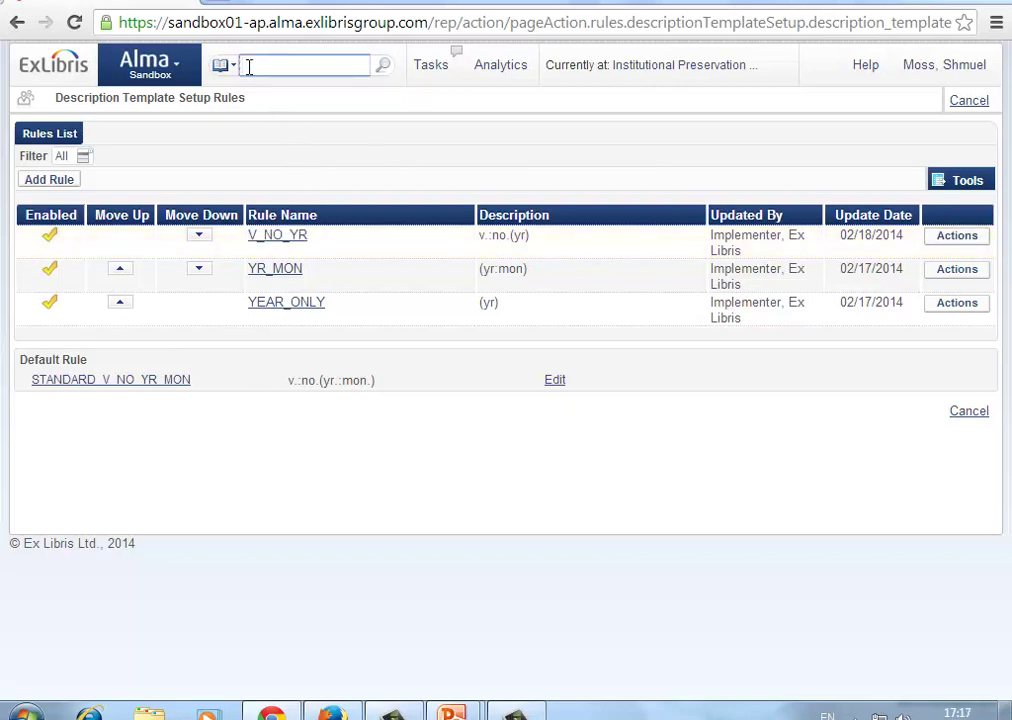
text(an)
key(BackSpace)
key(BackSpace)
text(journa)
key(Return)
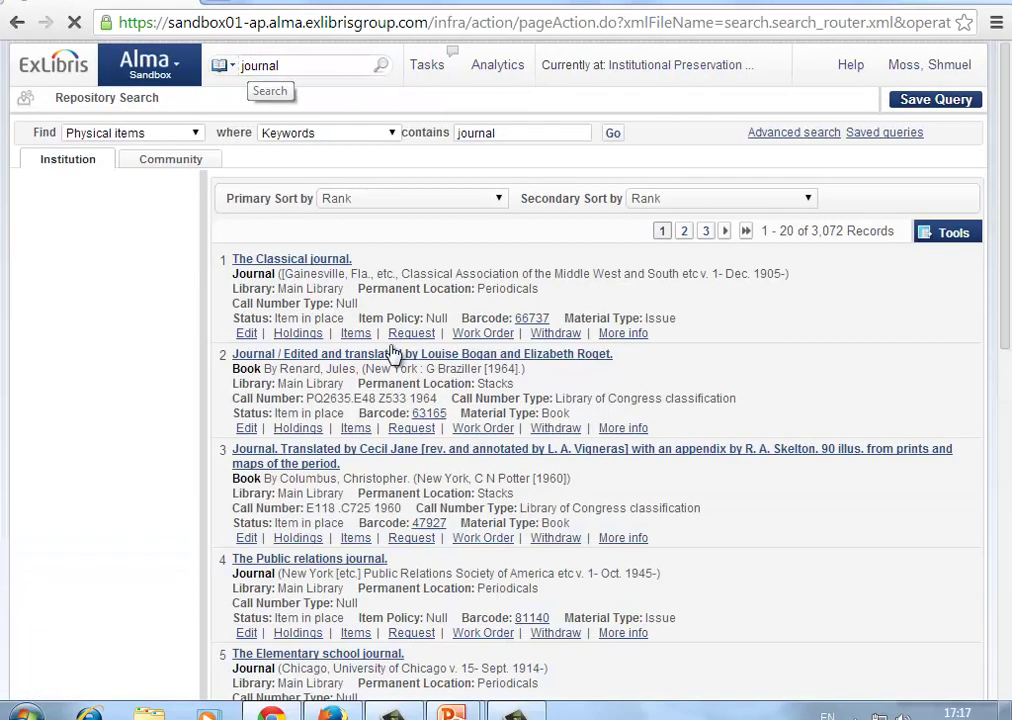
- Open the item list of Animal science journal in the Science Library and examine the format of the item descriptions
scroll(447, 420, down, 7)
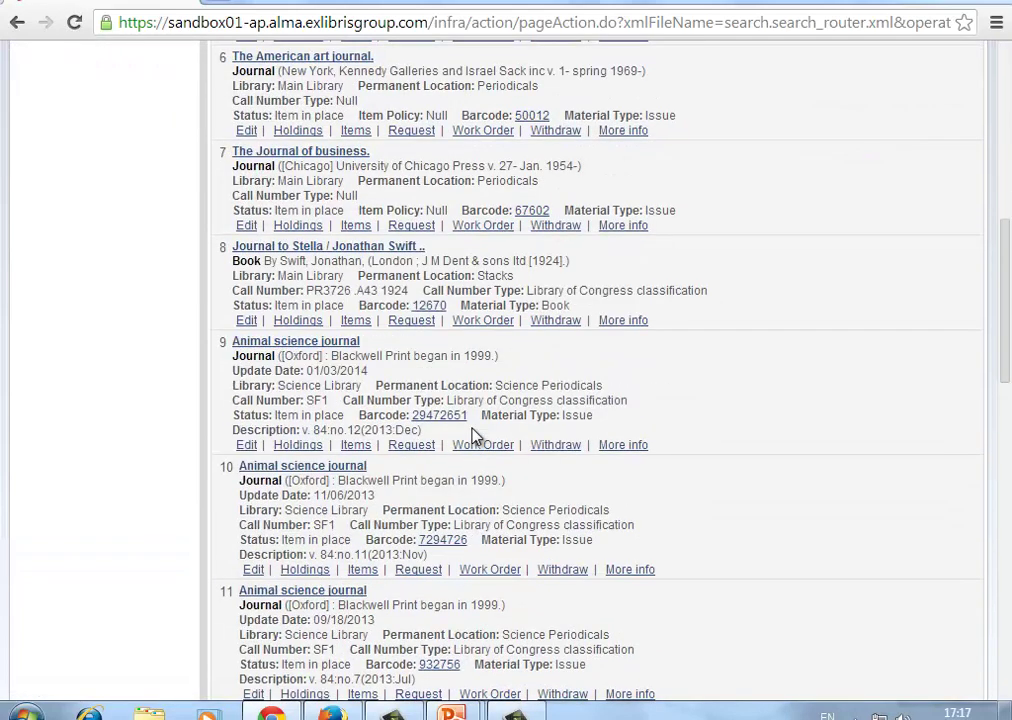
click(355, 445)
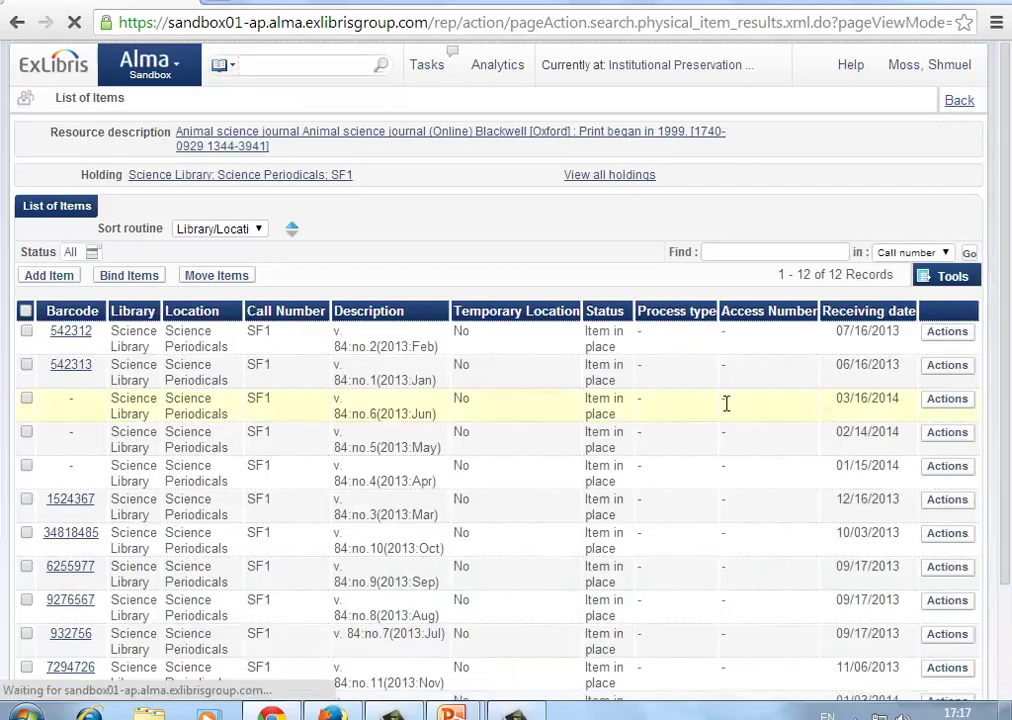
scroll(483, 323, down, 3)
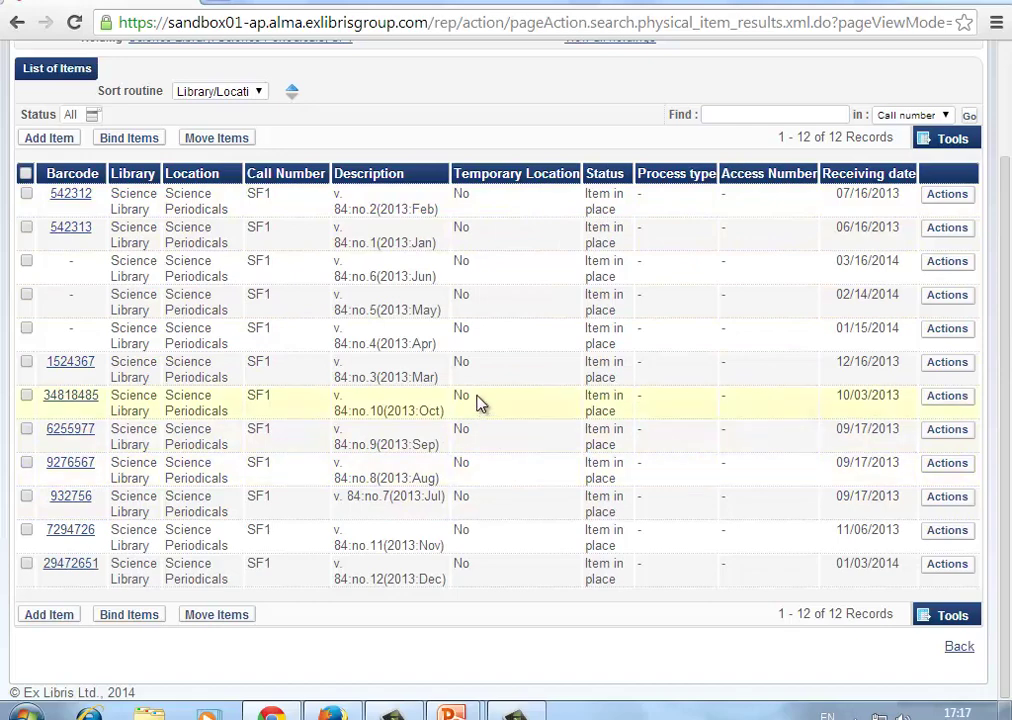
drag(336, 208, 442, 209)
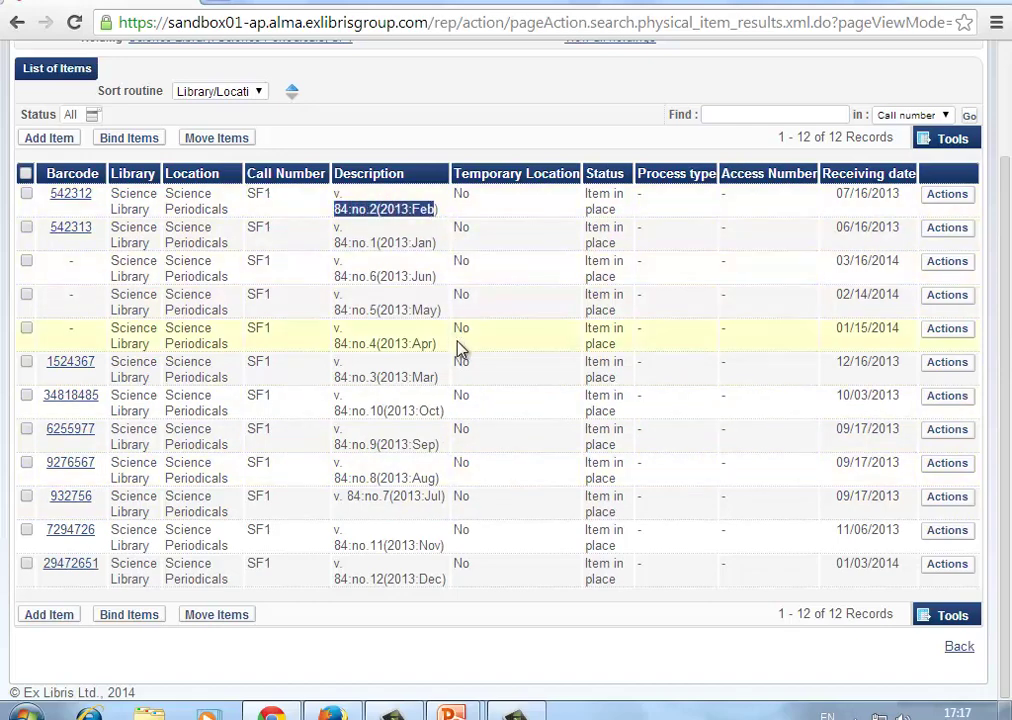
scroll(462, 350, up, 1)
scroll(462, 350, down, 1)
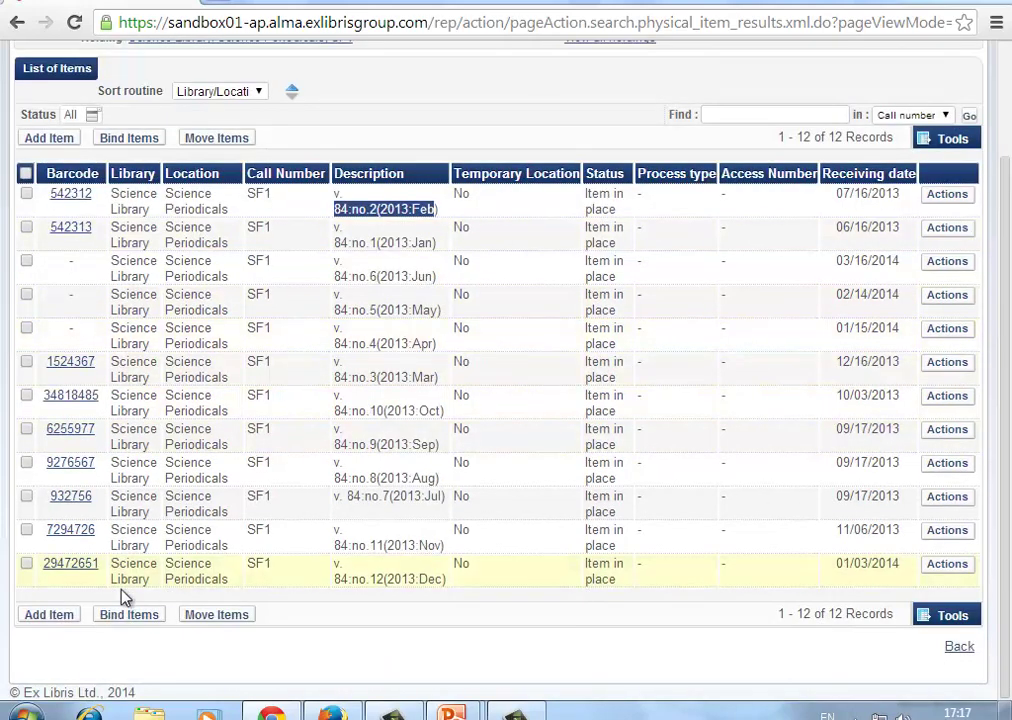
- Start a new item on the Science Periodicals holding and try generating its description with enumeration and chronology left empty
click(50, 614)
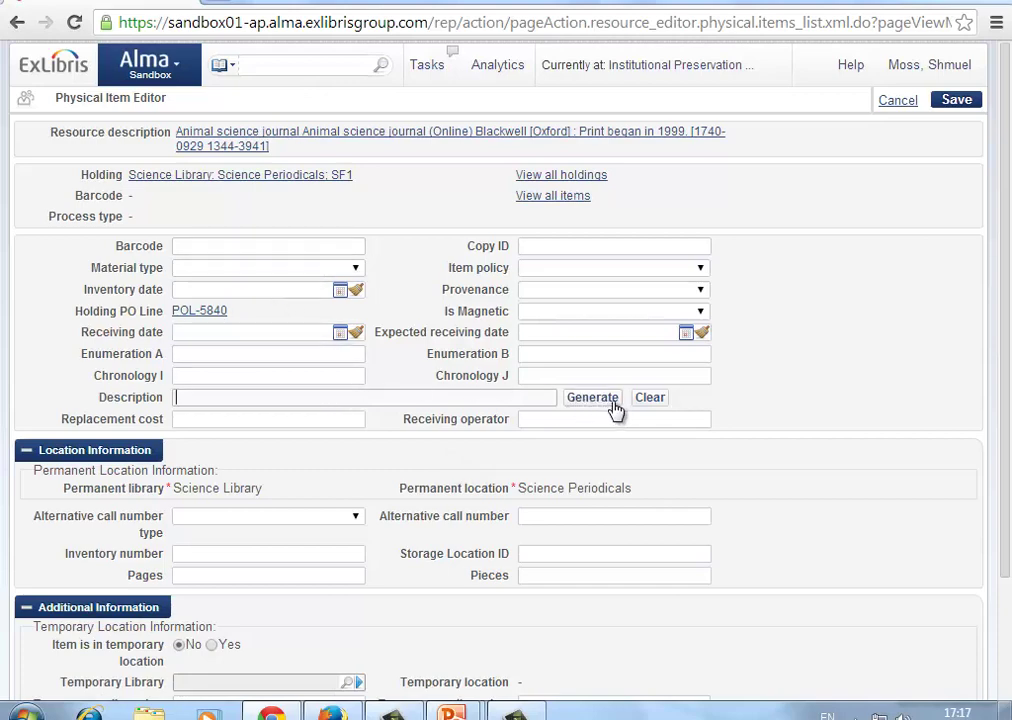
click(478, 397)
click(596, 402)
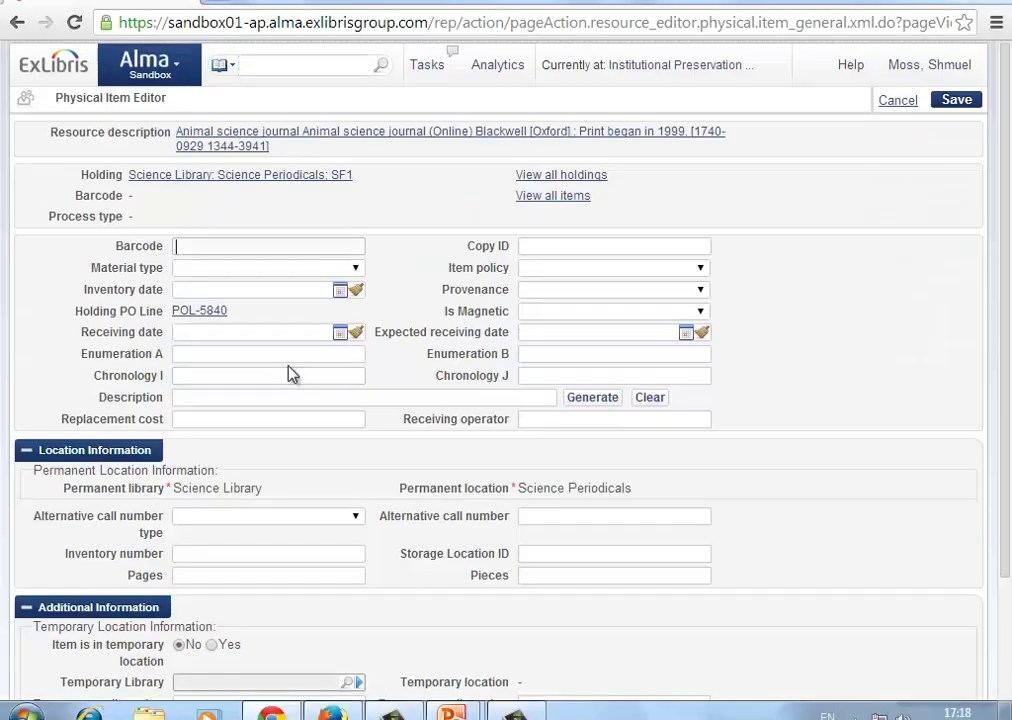
- Switch to Firefox, open the V_NO_YR description template from the resource configuration, check which fields its output uses, and return to the item editor
key(alt+Tab)
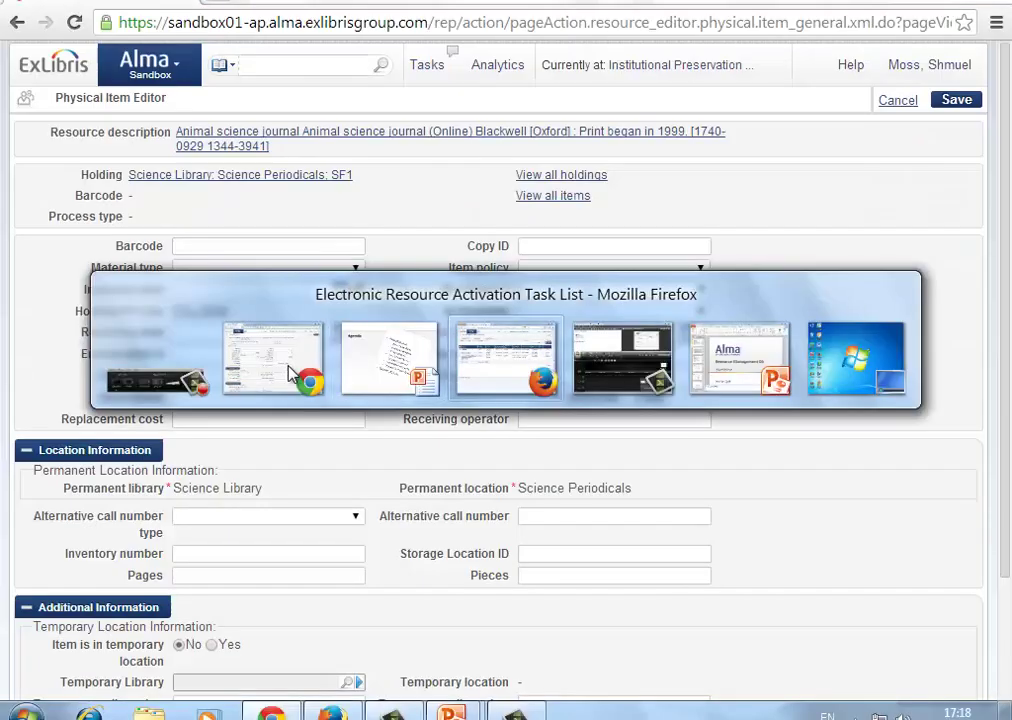
click(145, 67)
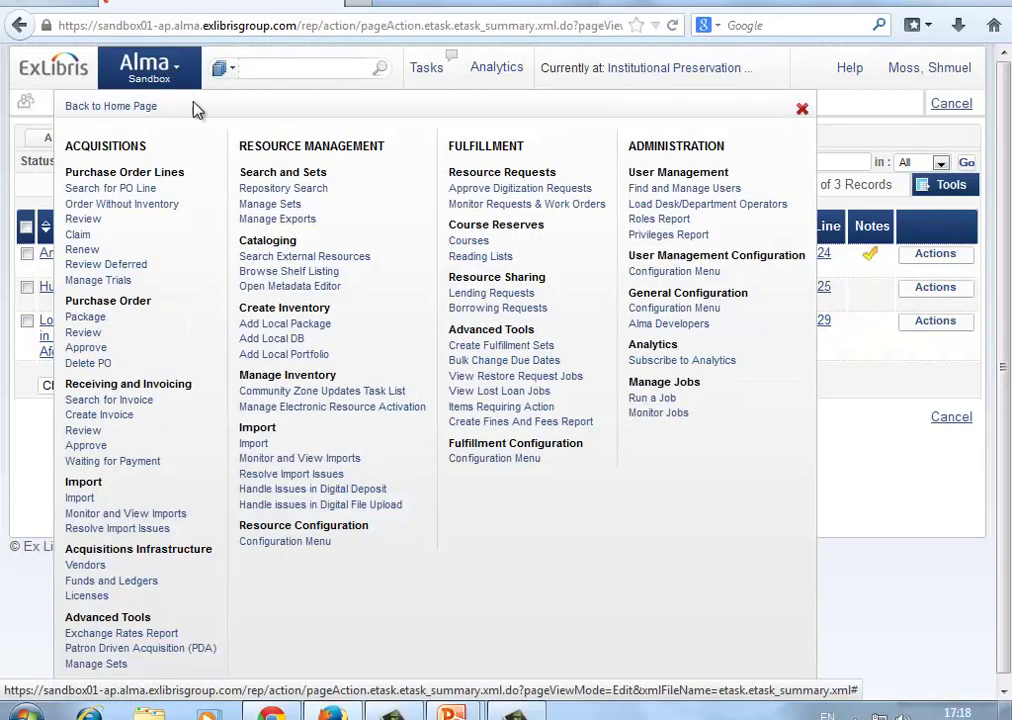
click(305, 542)
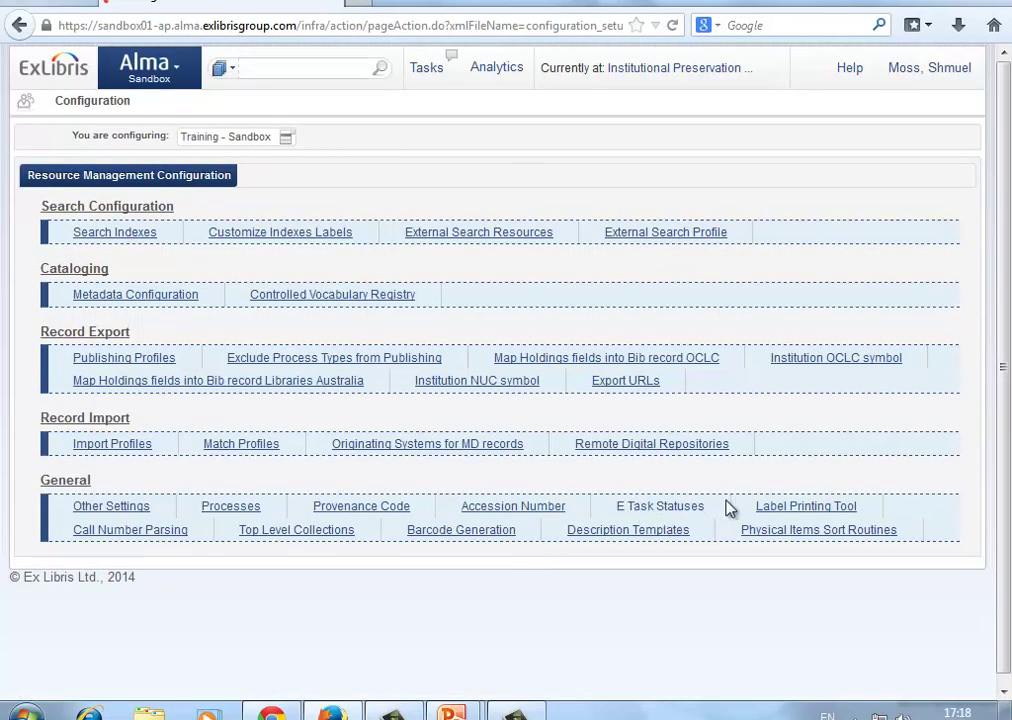
click(572, 538)
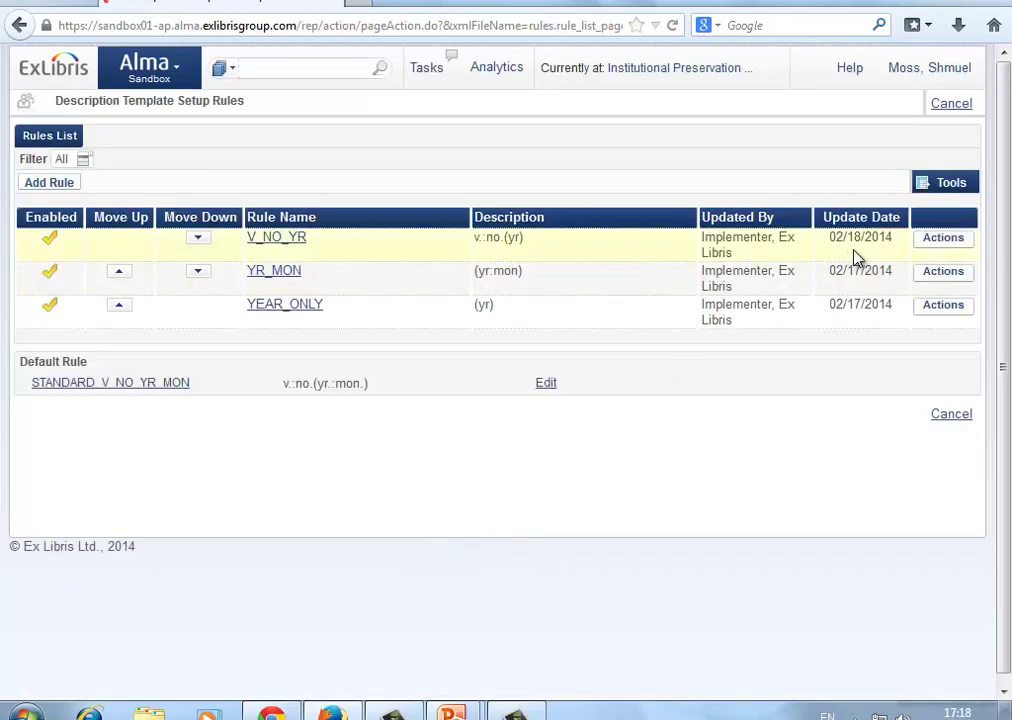
click(932, 243)
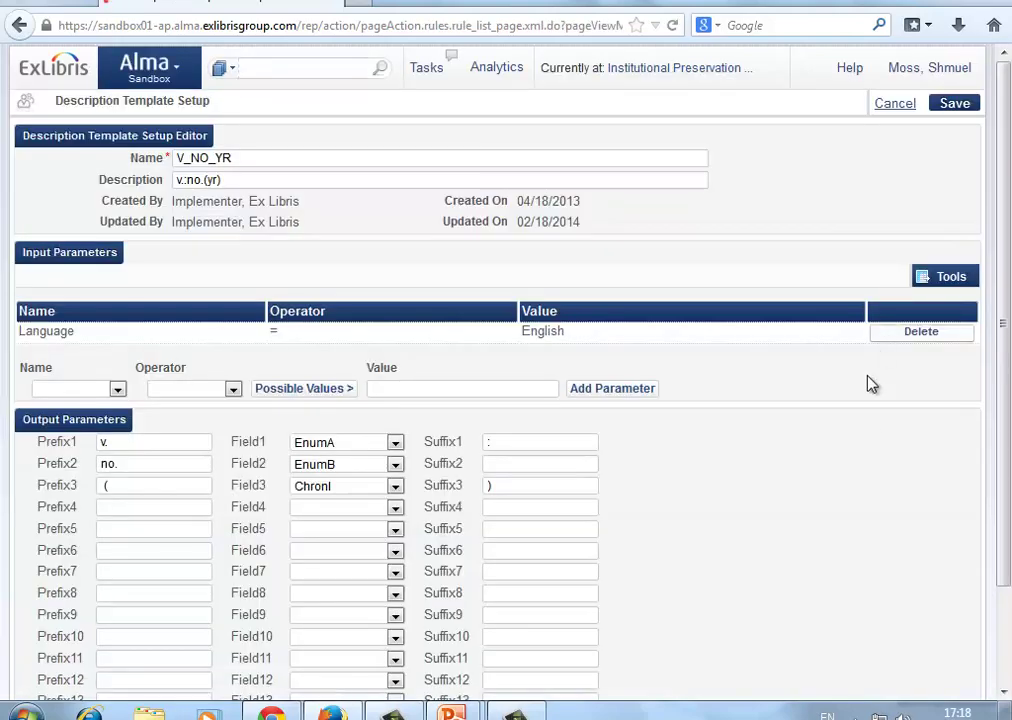
scroll(870, 434, down, 2)
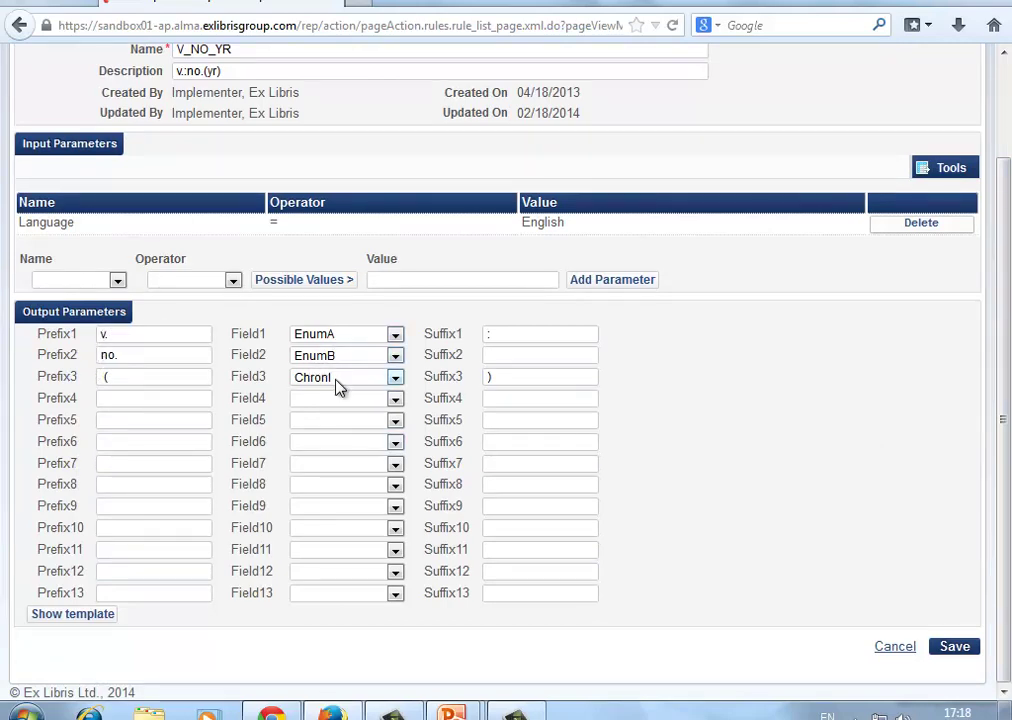
key(alt+Tab)
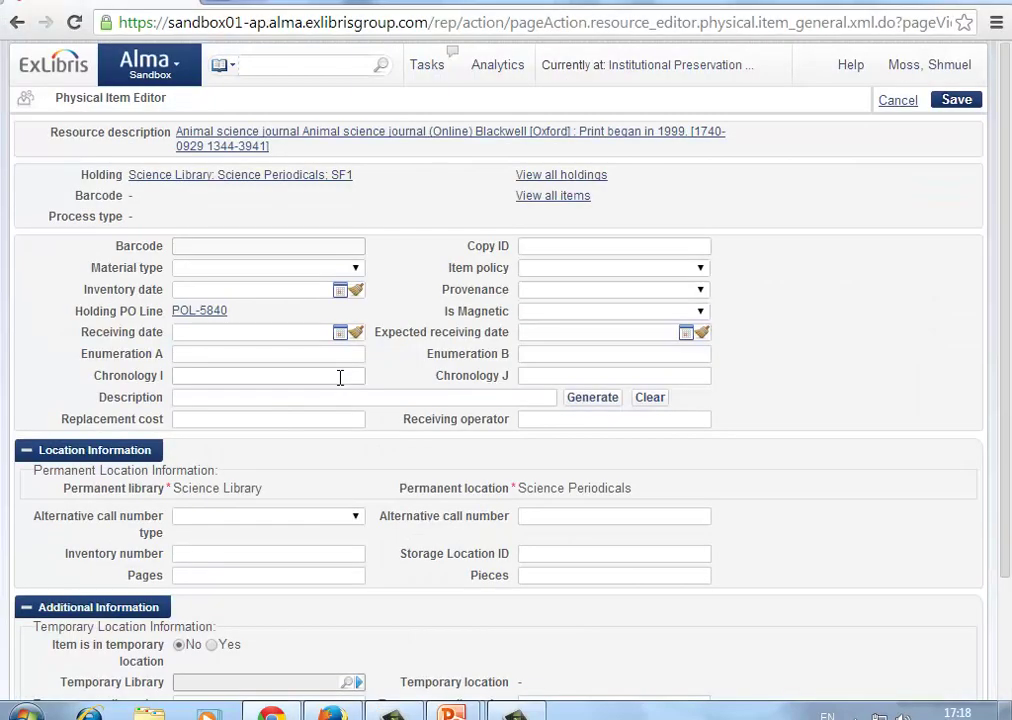
- Set Enumeration A to 83, Enumeration B to 1 and Chronology I to 2014, and generate the item's description
scroll(340, 380, down, 3)
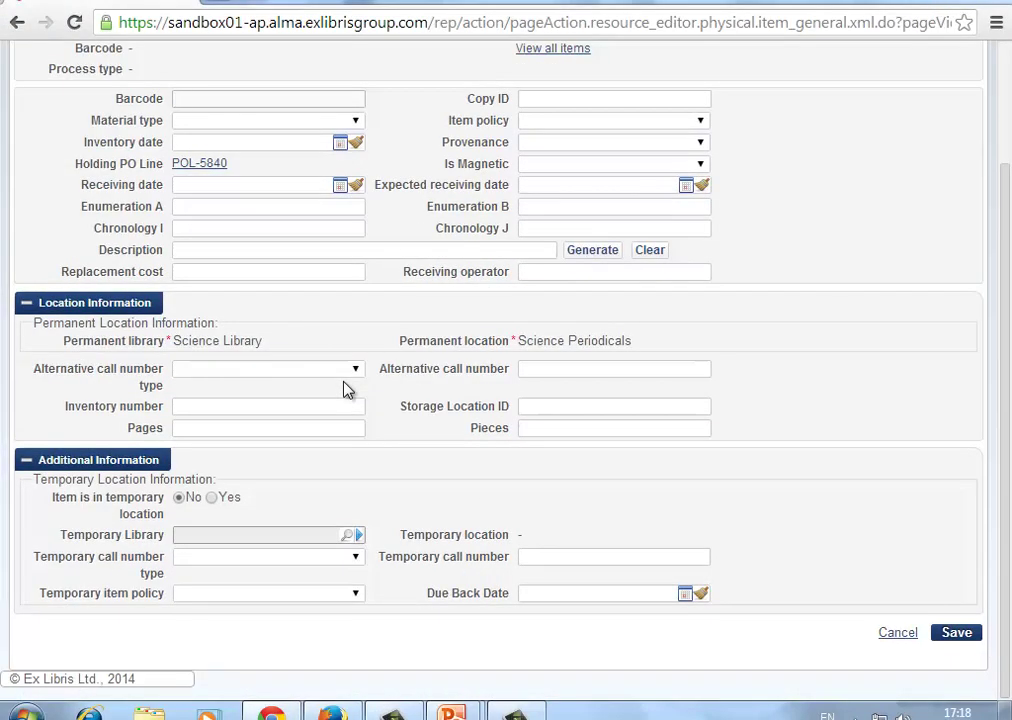
scroll(344, 389, up, 2)
click(230, 305)
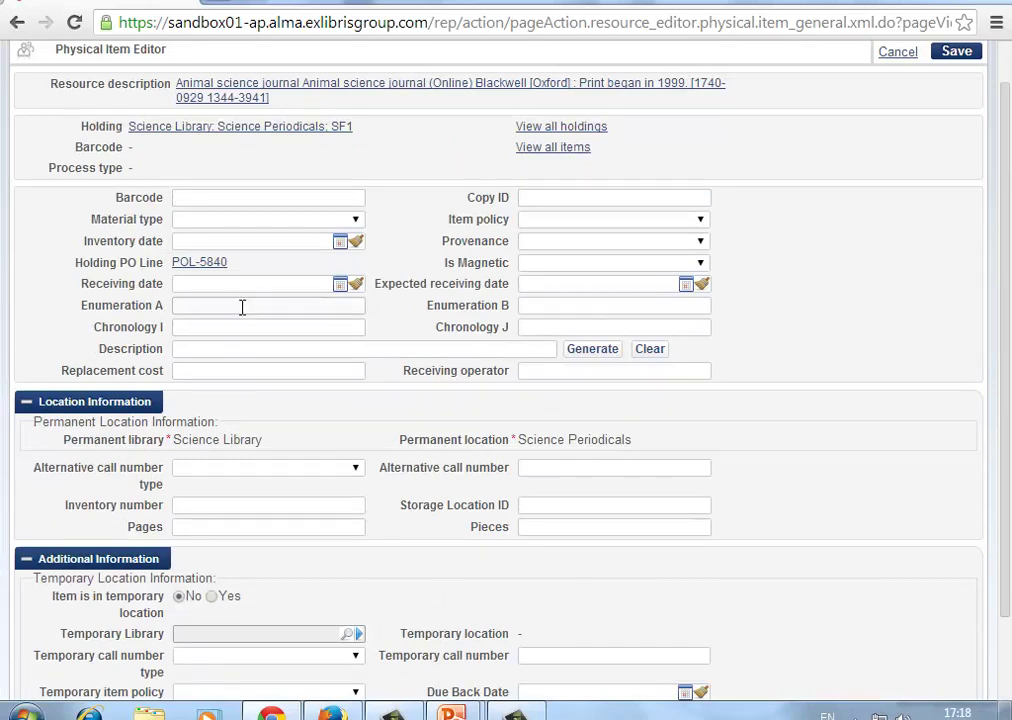
text(83)
key(Tab)
text(1)
key(Tab)
text(2014)
click(601, 357)
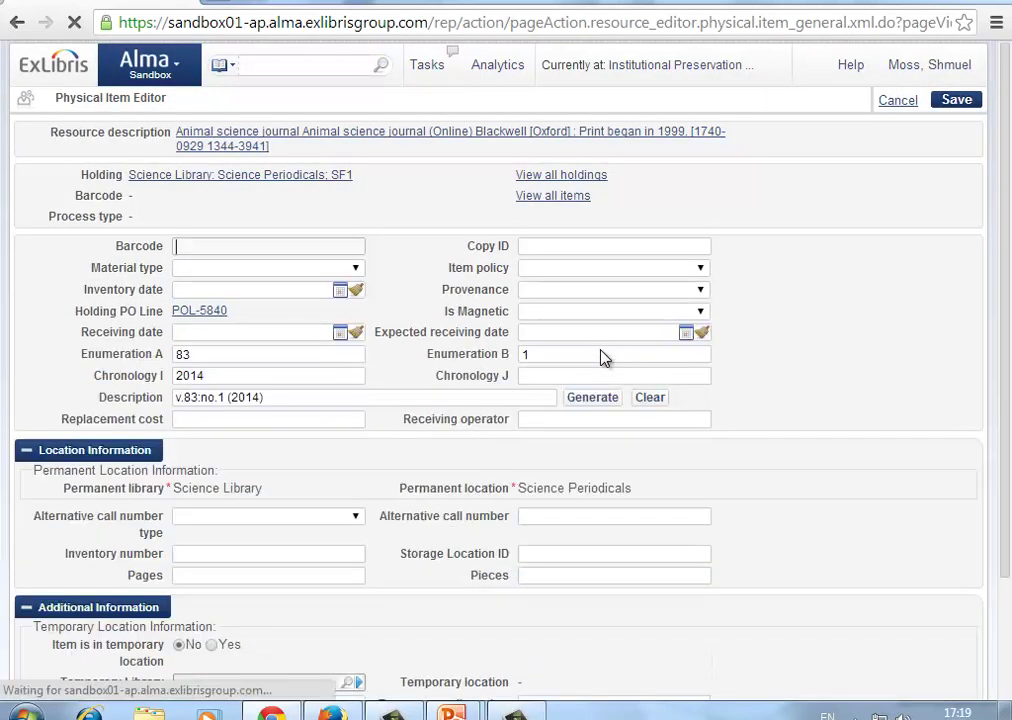
- Compare the generated description with the item's enumeration values and return to the list of items
triple_click(217, 397)
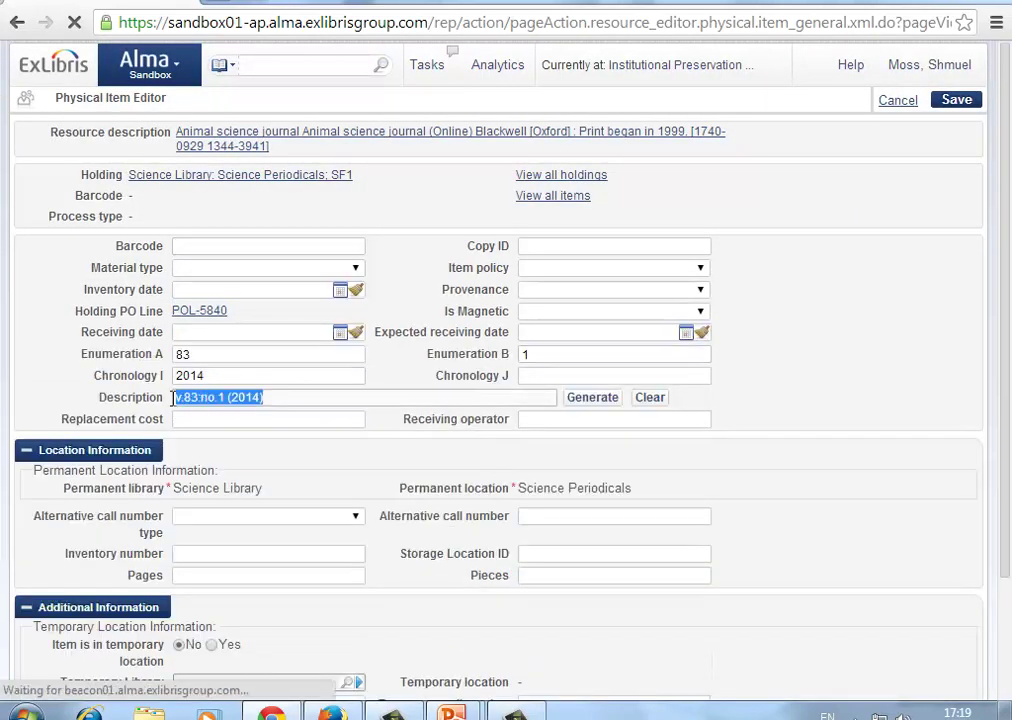
click(199, 354)
double_click(199, 354)
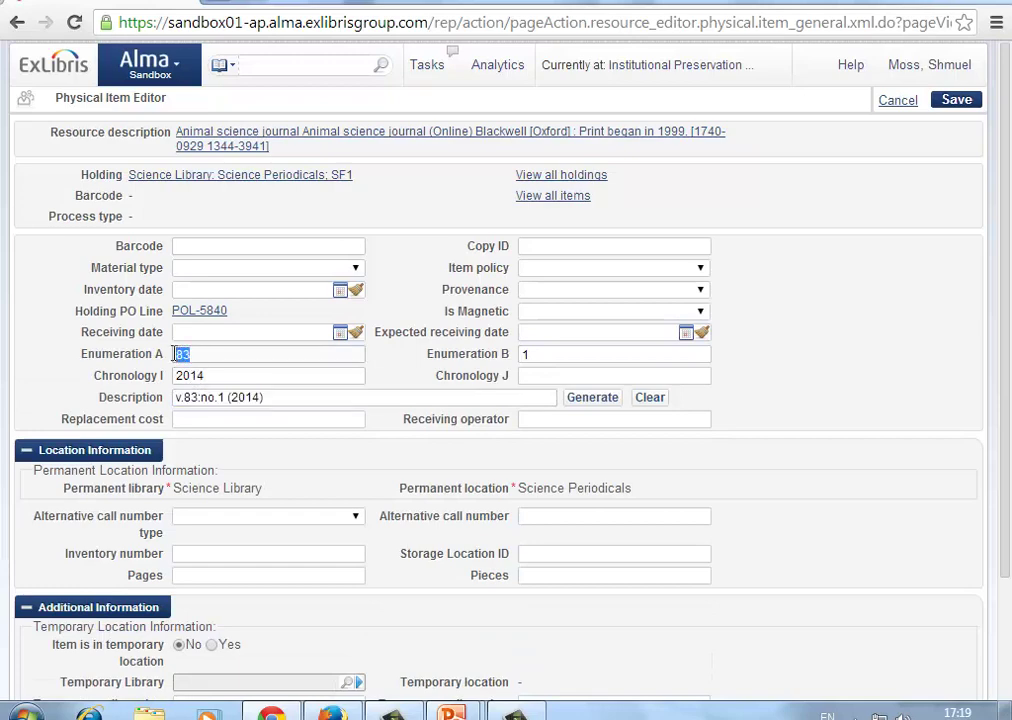
double_click(527, 354)
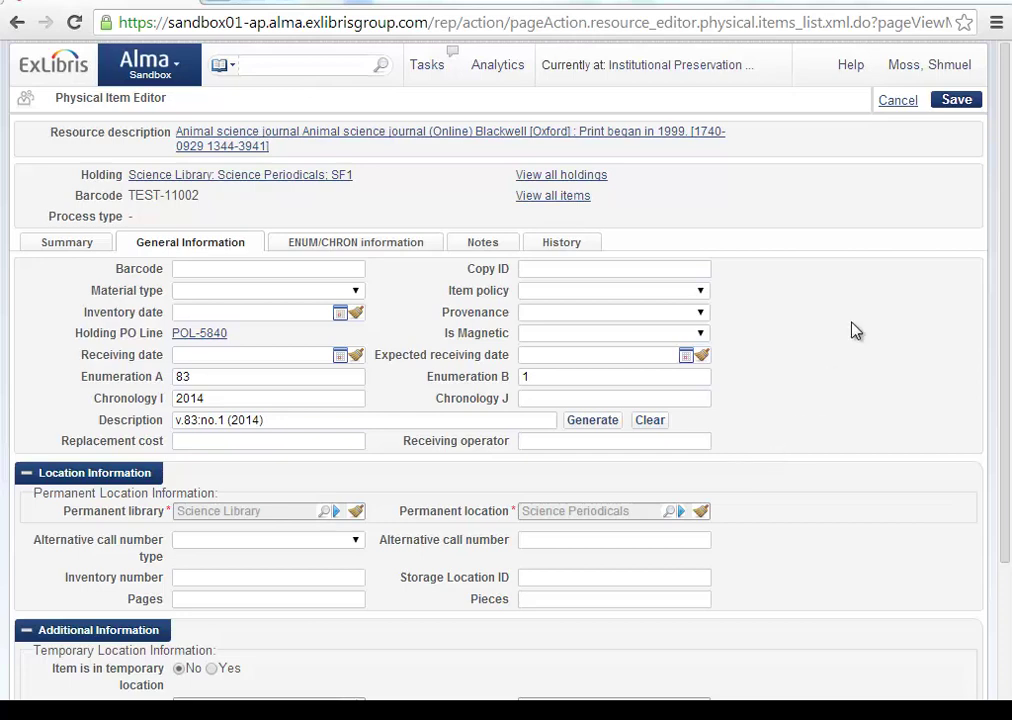
click(897, 104)
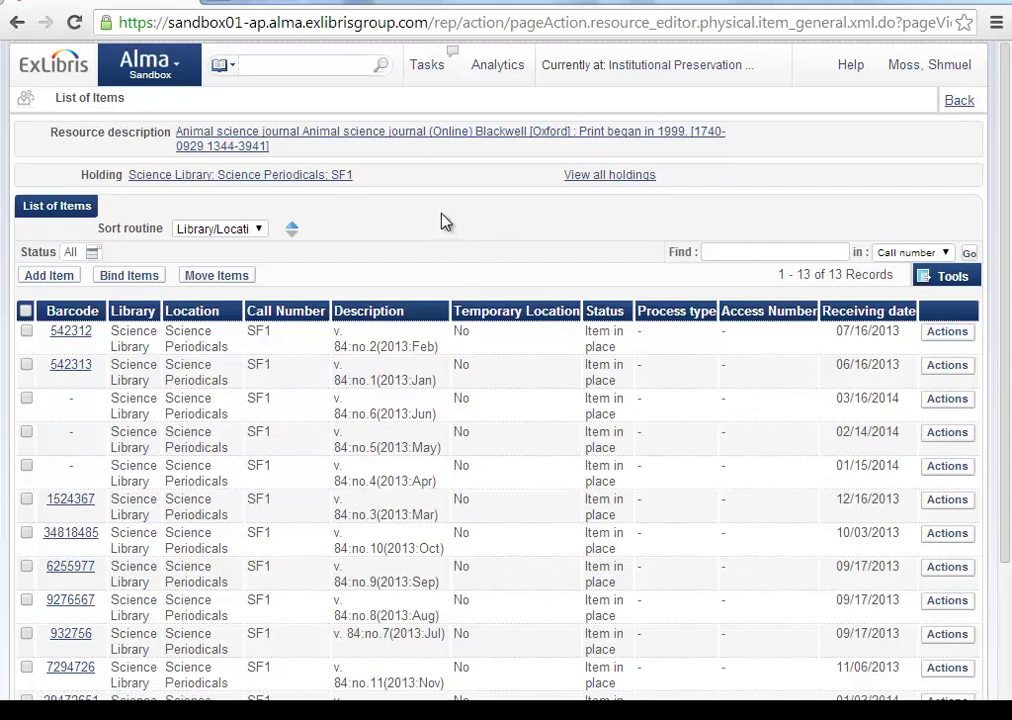
- Examine the order and descriptions of the items in the Science Periodicals holding and check which sort routines are offered
scroll(445, 222, down, 1)
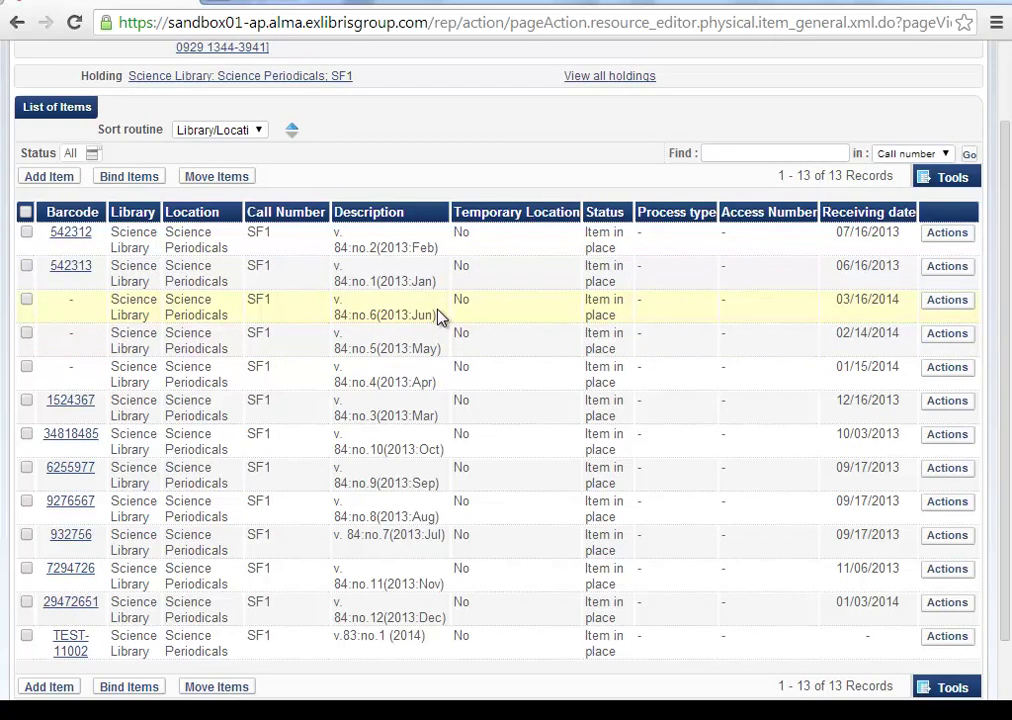
scroll(436, 258, up, 1)
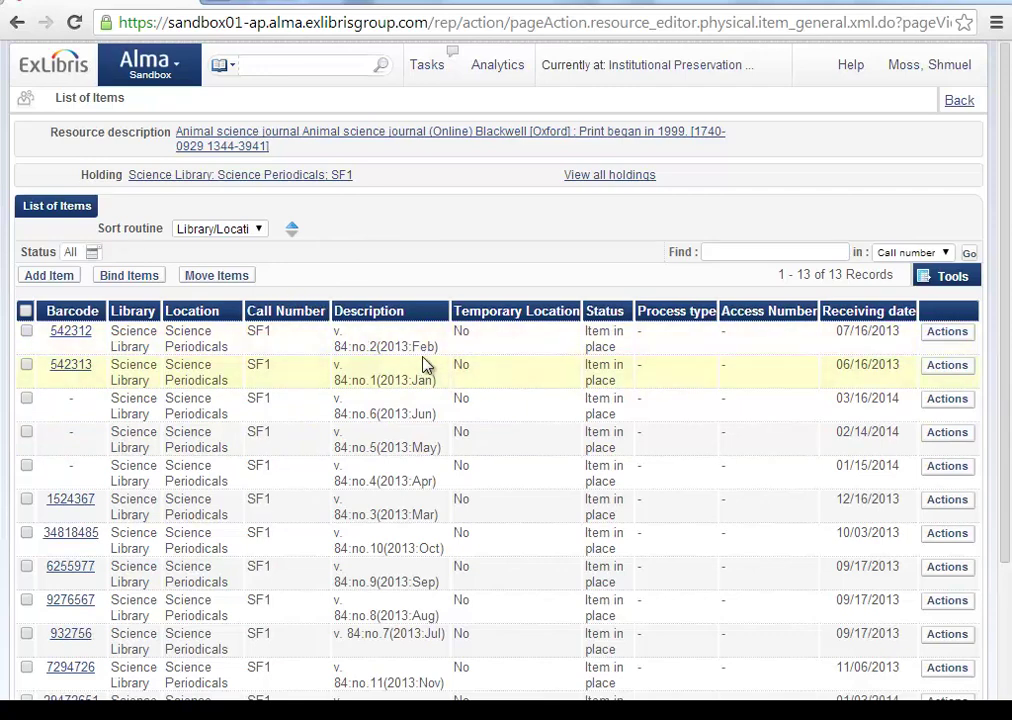
scroll(425, 365, down, 1)
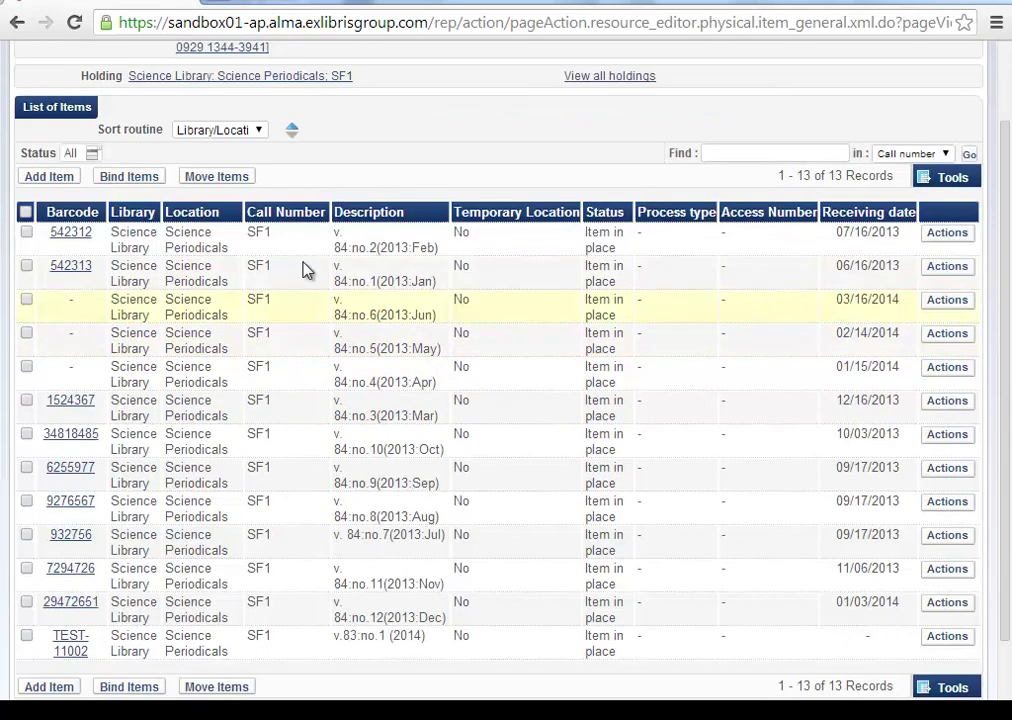
drag(98, 130, 162, 130)
click(420, 142)
scroll(429, 158, up, 1)
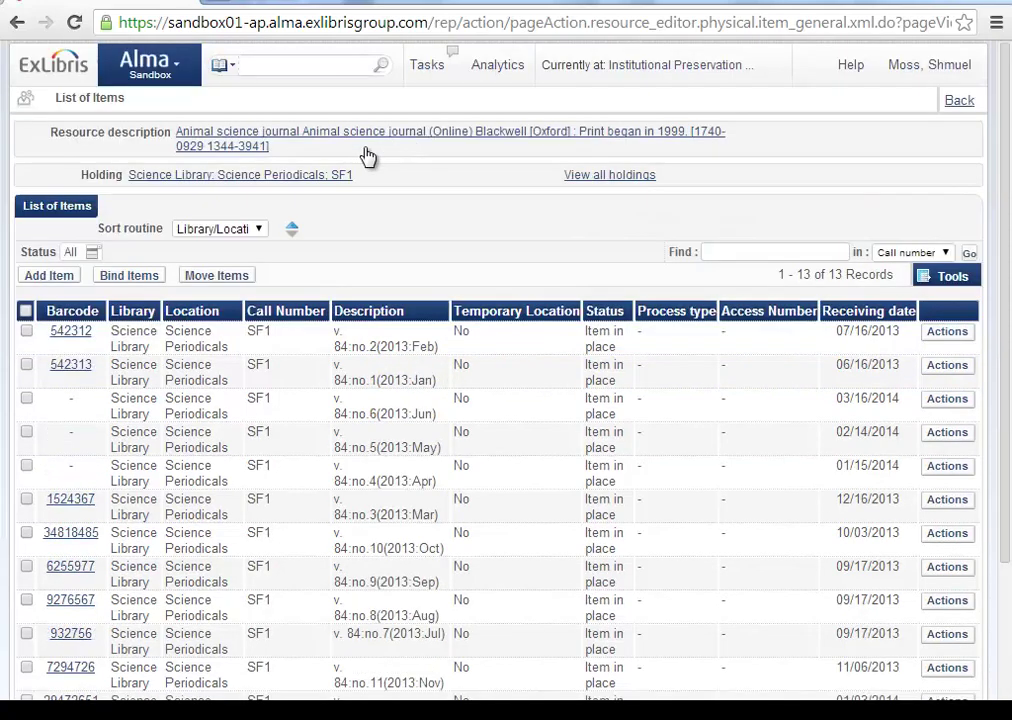
click(262, 230)
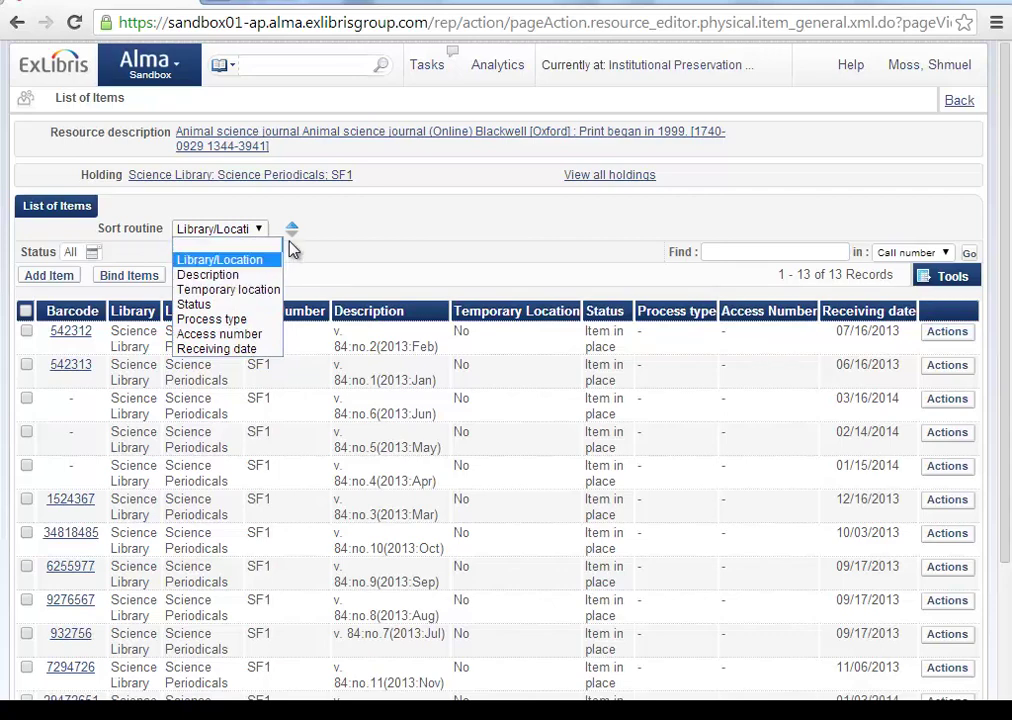
click(330, 230)
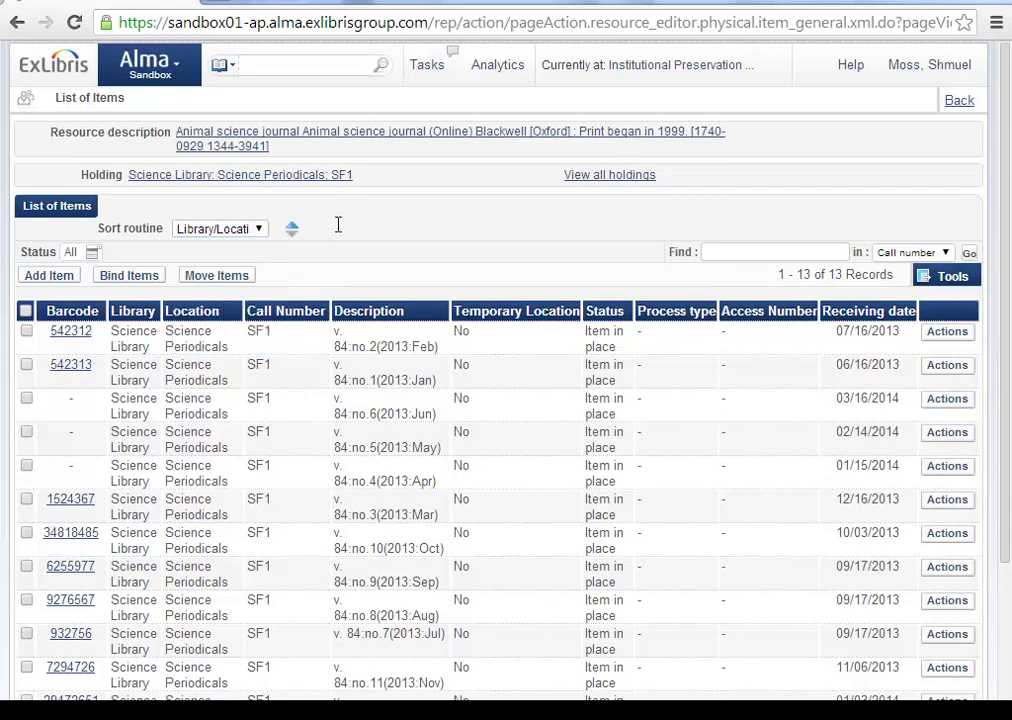
click(258, 229)
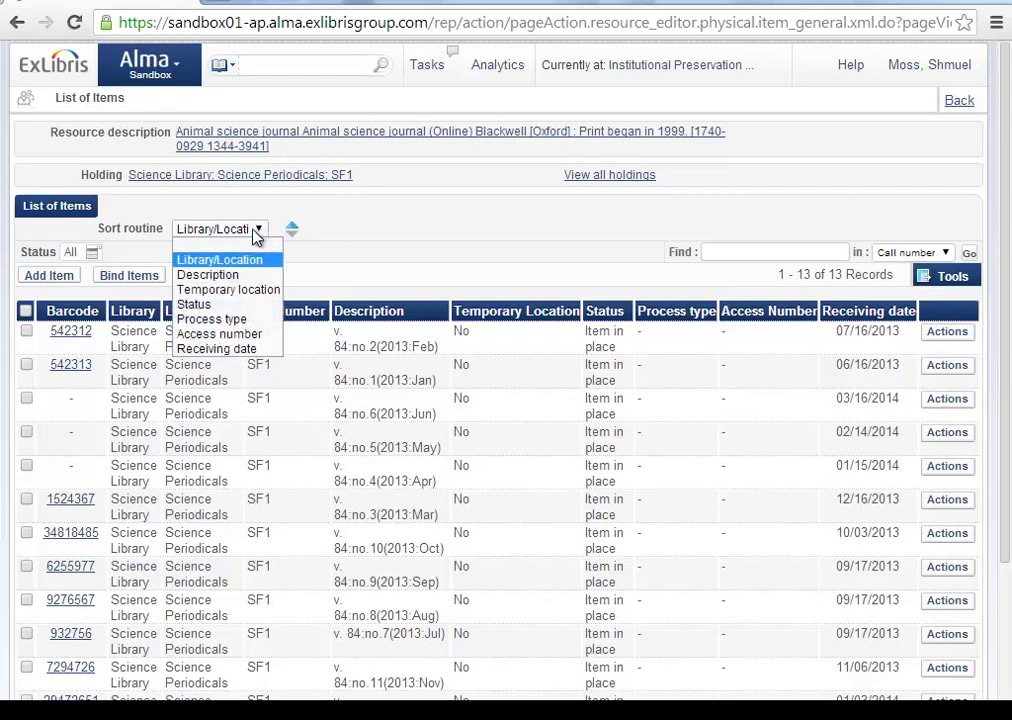
click(237, 290)
- Switch to Firefox, open the Physical Items Sort Routines from the resource configuration, and check the existing routines
key(alt+Tab)
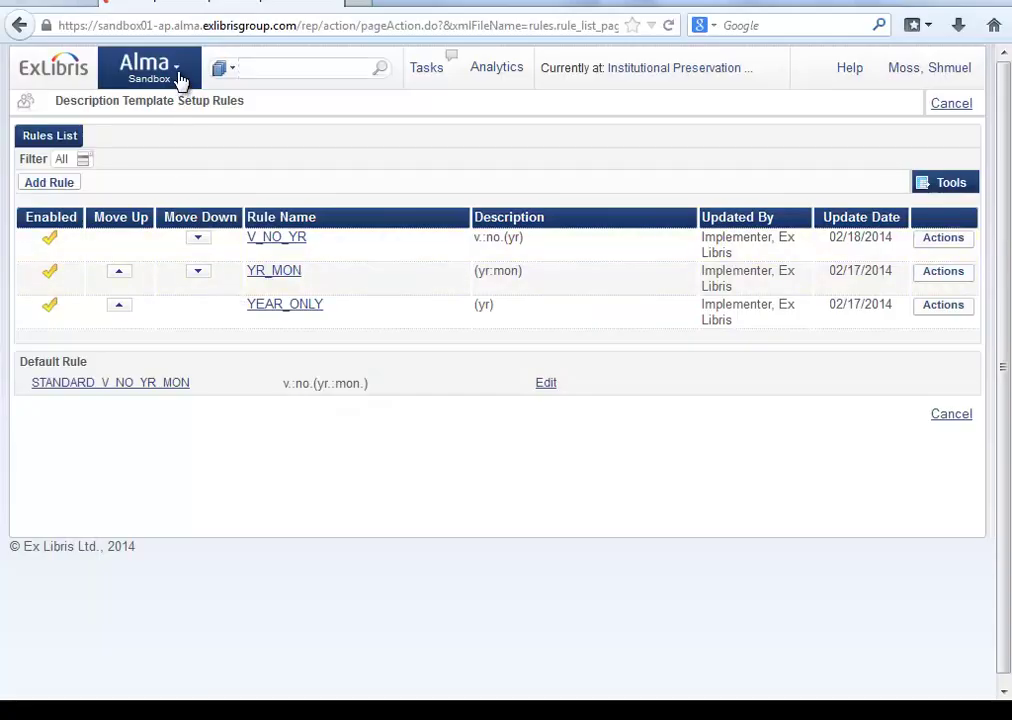
click(180, 80)
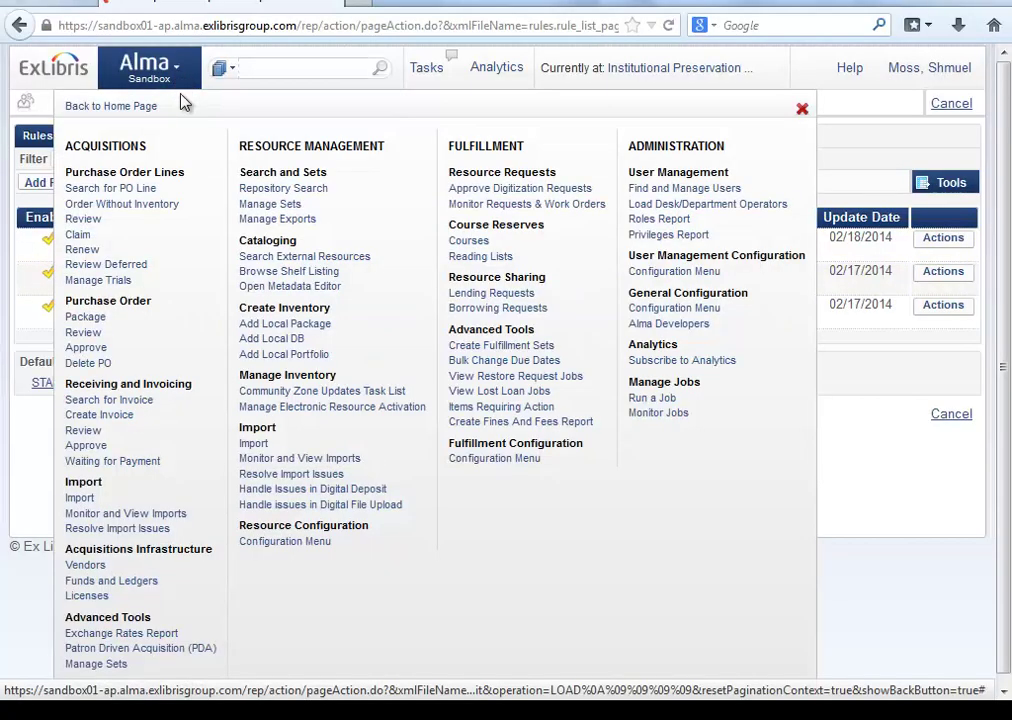
click(318, 548)
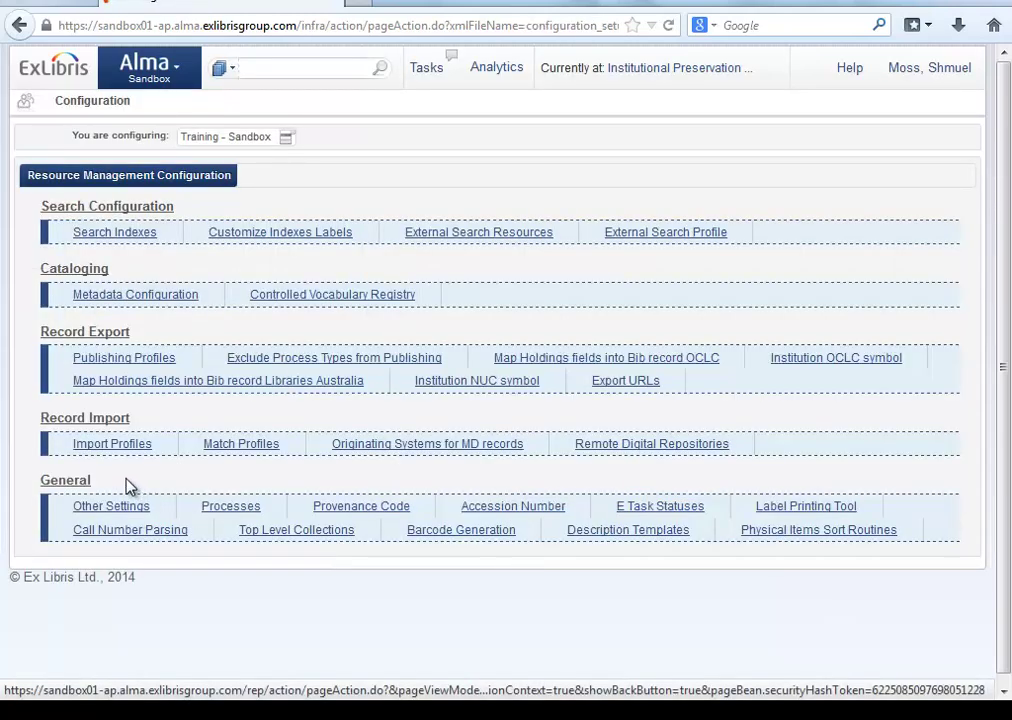
click(822, 540)
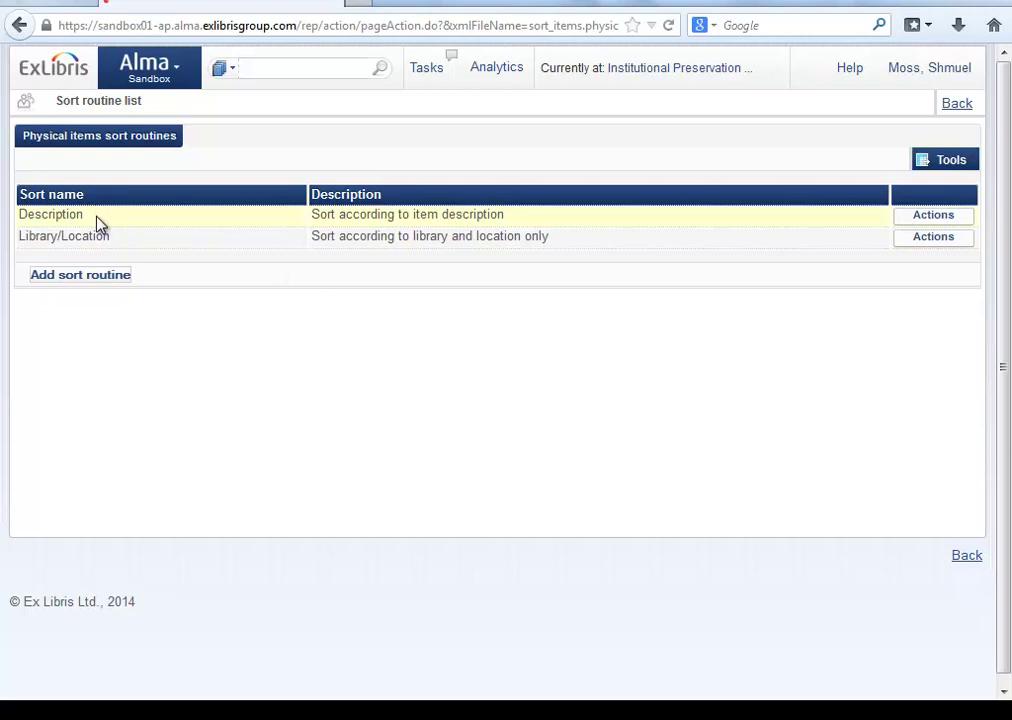
drag(115, 238, 20, 242)
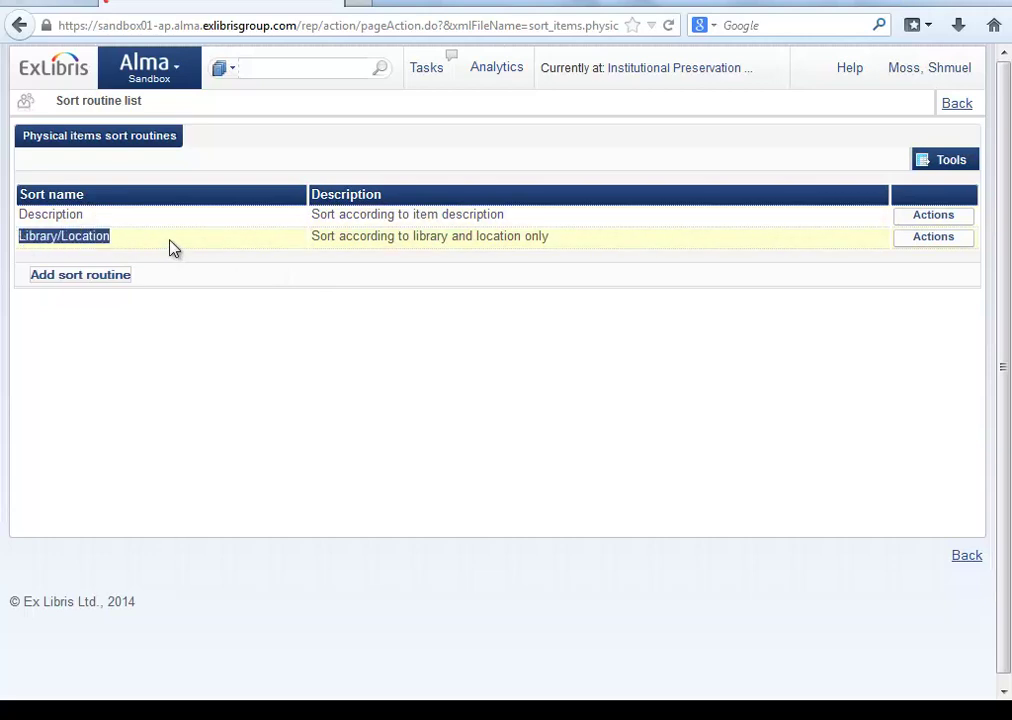
- Add a sort routine named YEAR with the description Year and continue to its sort settings
click(98, 277)
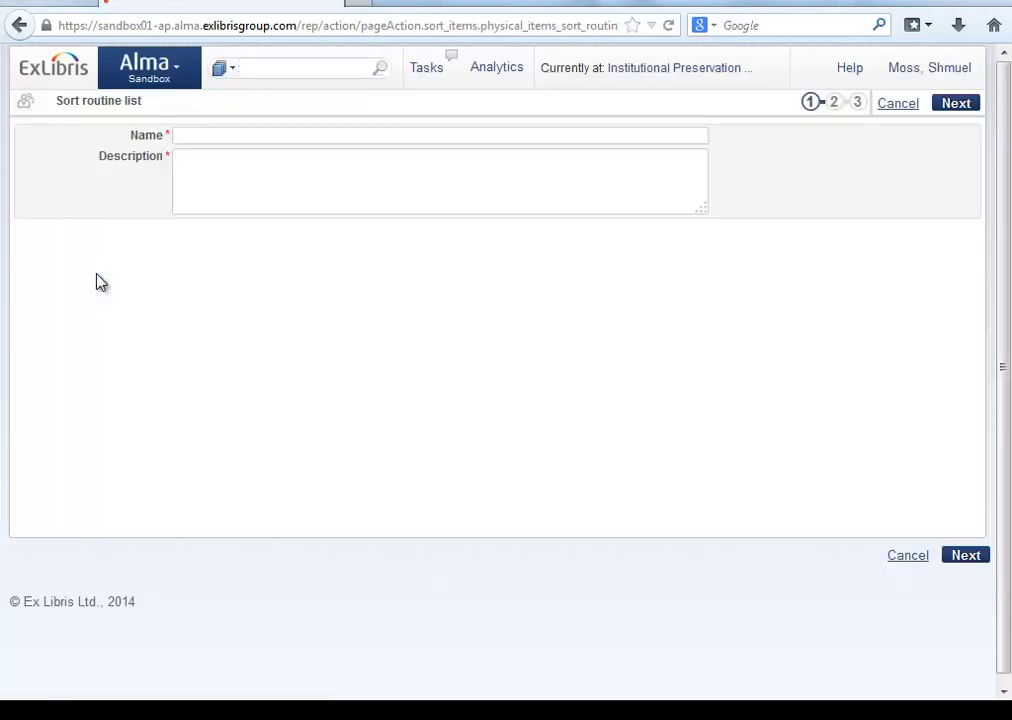
click(224, 139)
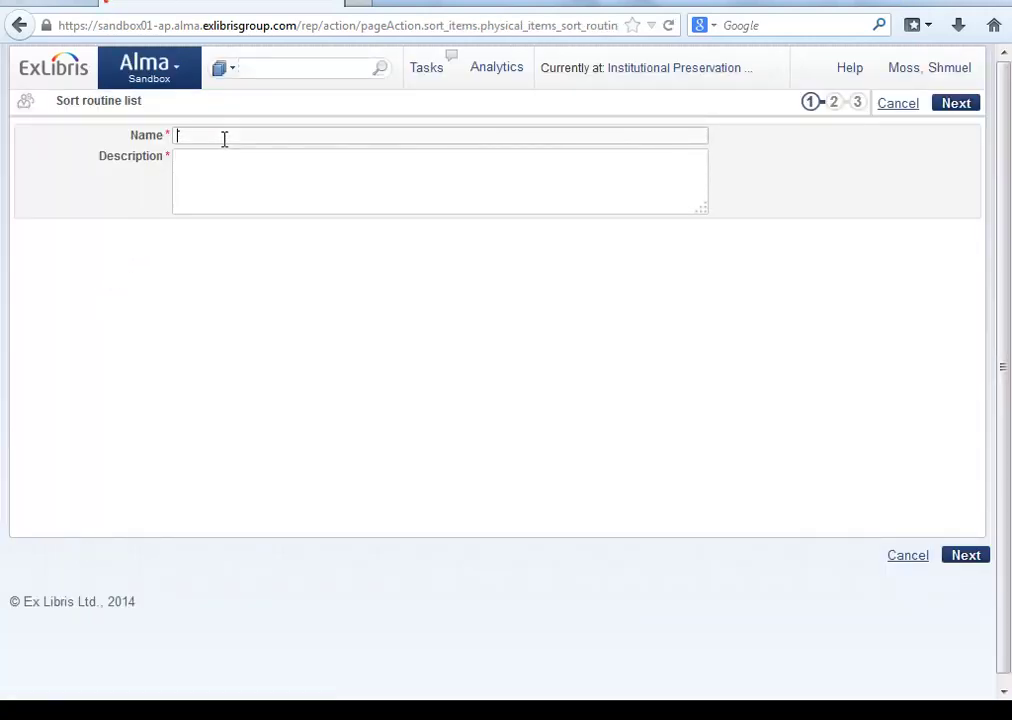
text(YEAR)
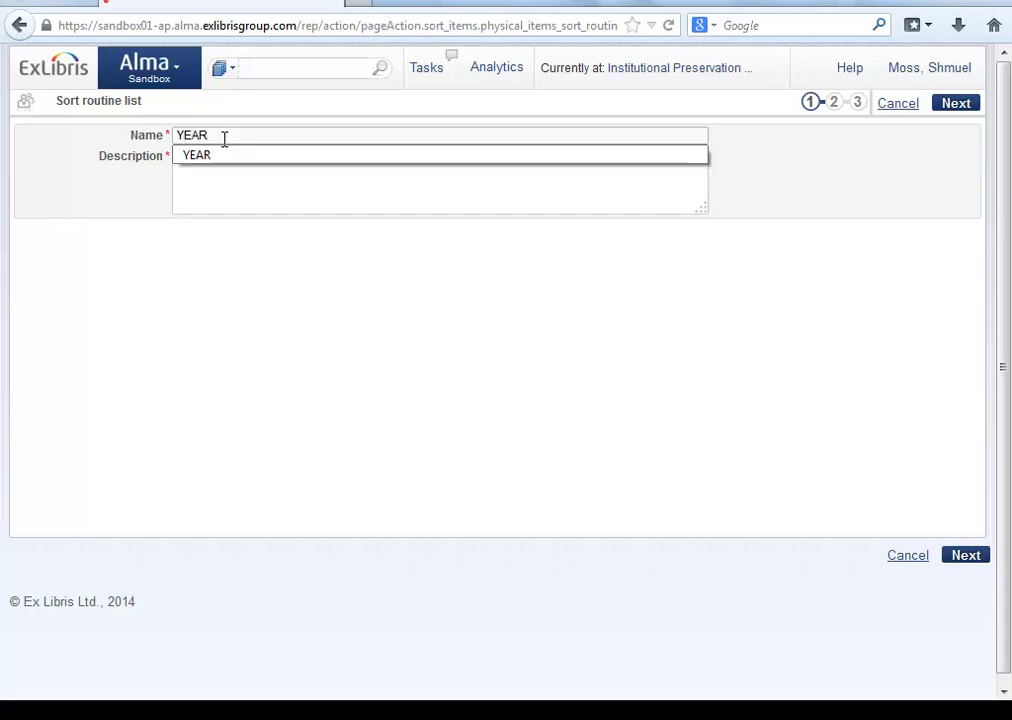
key(Tab)
text(Year)
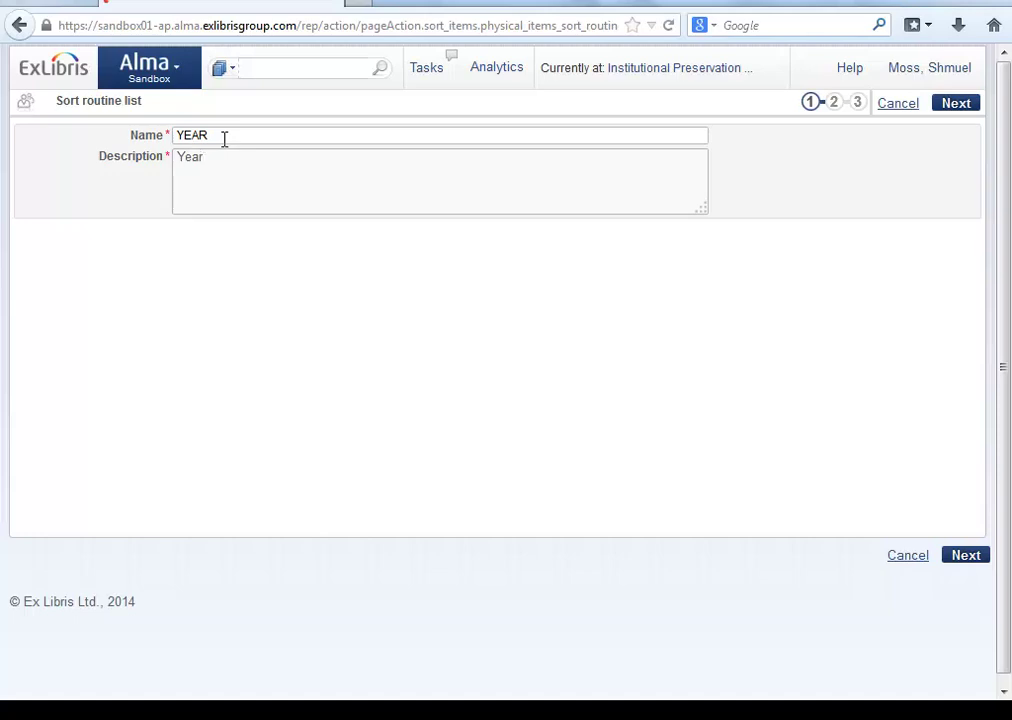
click(955, 106)
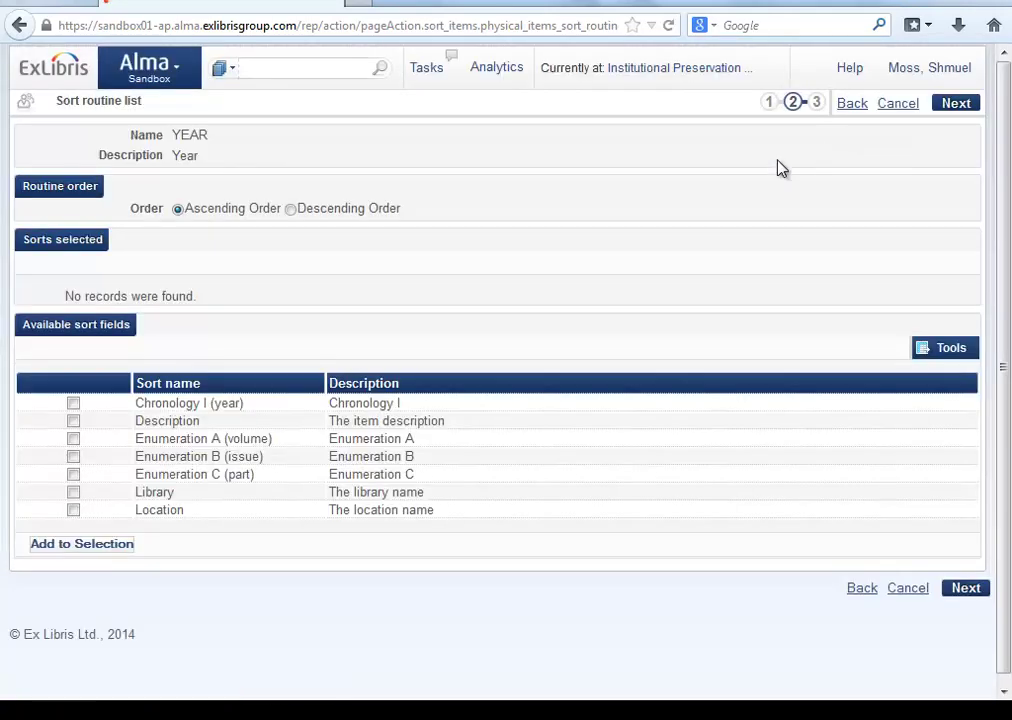
- Set the YEAR routine to descending order with Chronology I (year) as its sort field and continue to the availability settings
click(73, 403)
drag(131, 207, 161, 207)
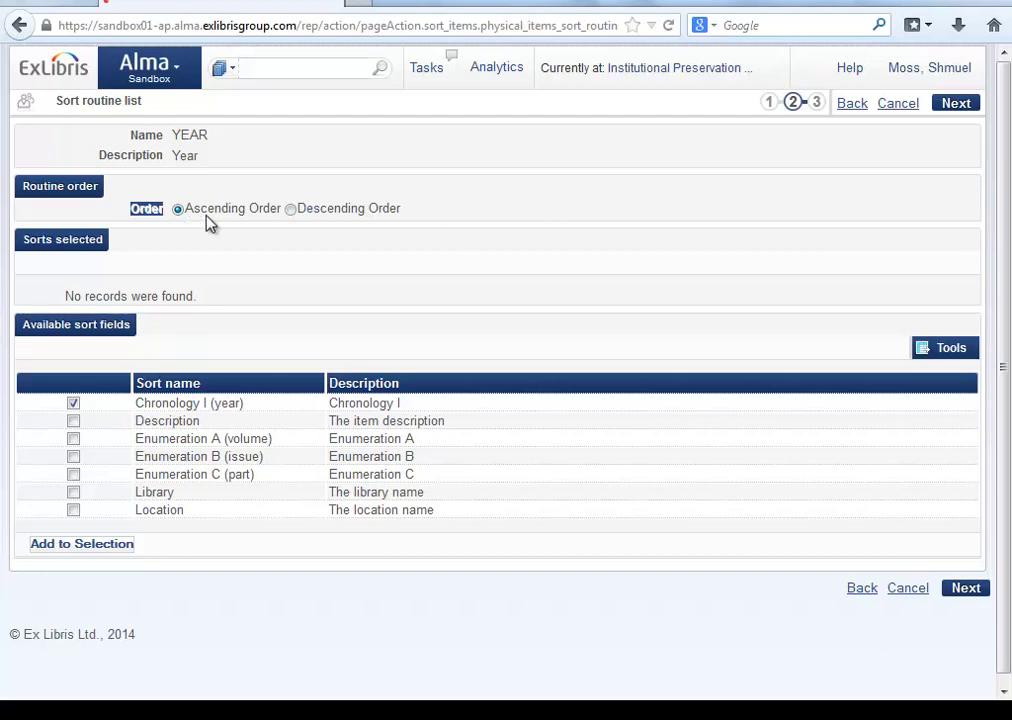
click(292, 212)
click(80, 552)
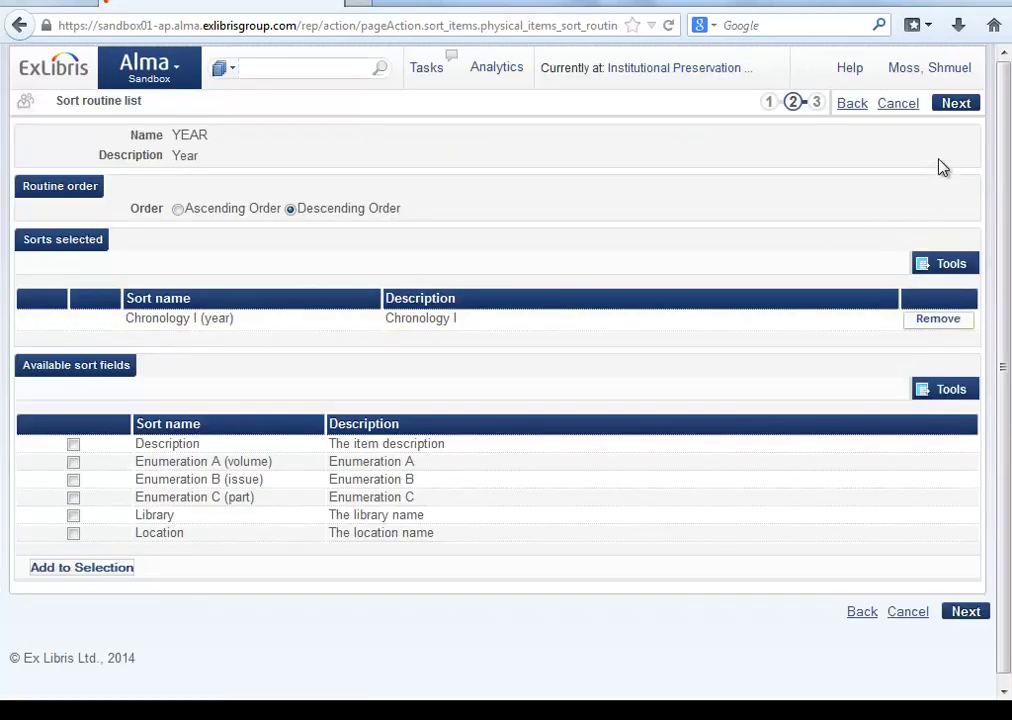
click(958, 107)
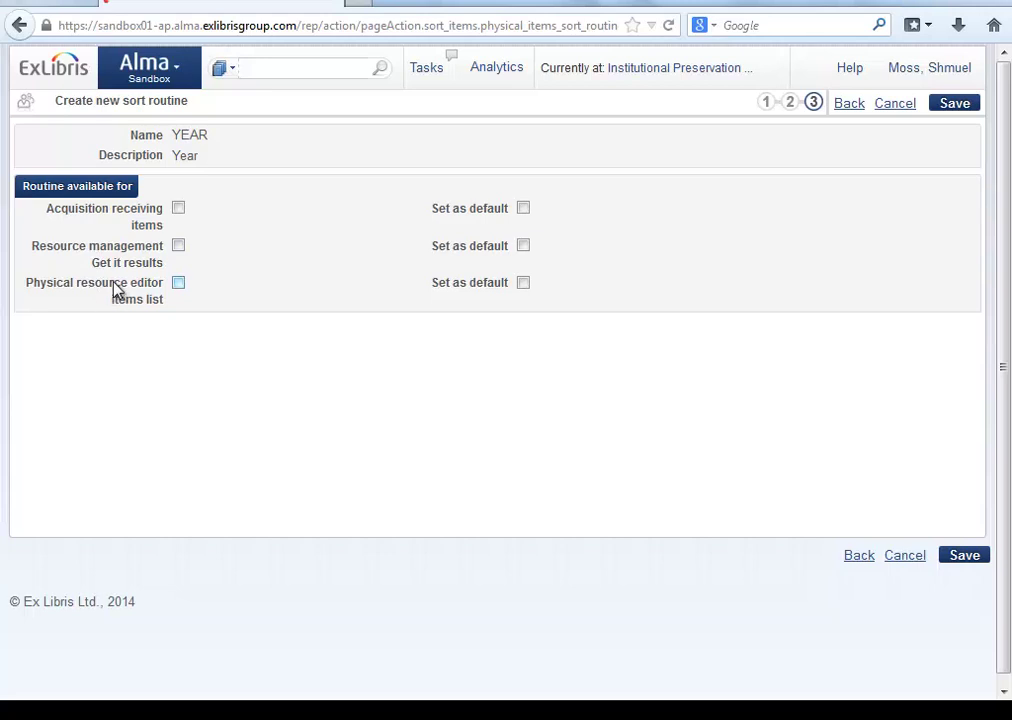
- Make the YEAR routine available for the physical resource editor items list and save it
click(179, 286)
click(962, 106)
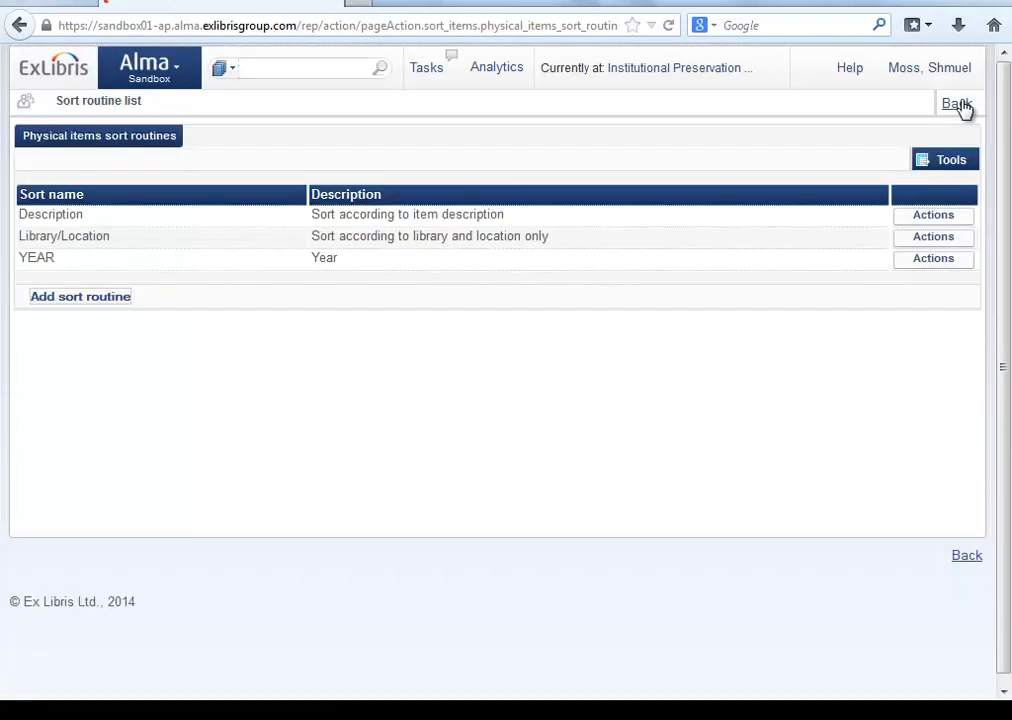
drag(52, 261, 20, 268)
- Search the repository's physical items for animal science journal
click(232, 69)
click(253, 106)
text(an)
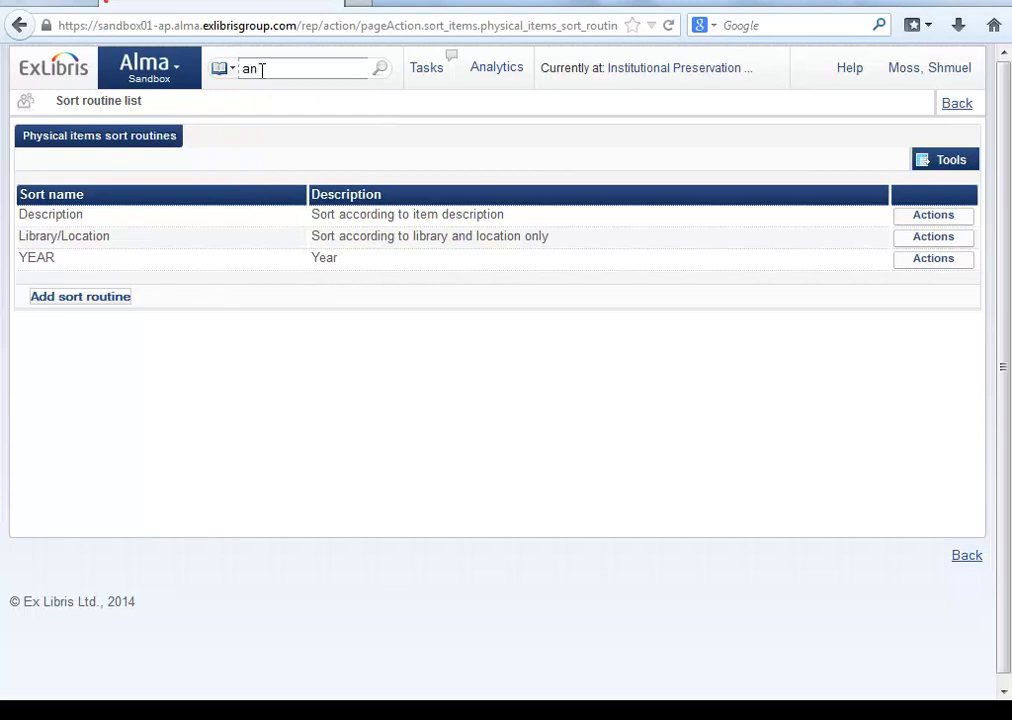
text(imal science )
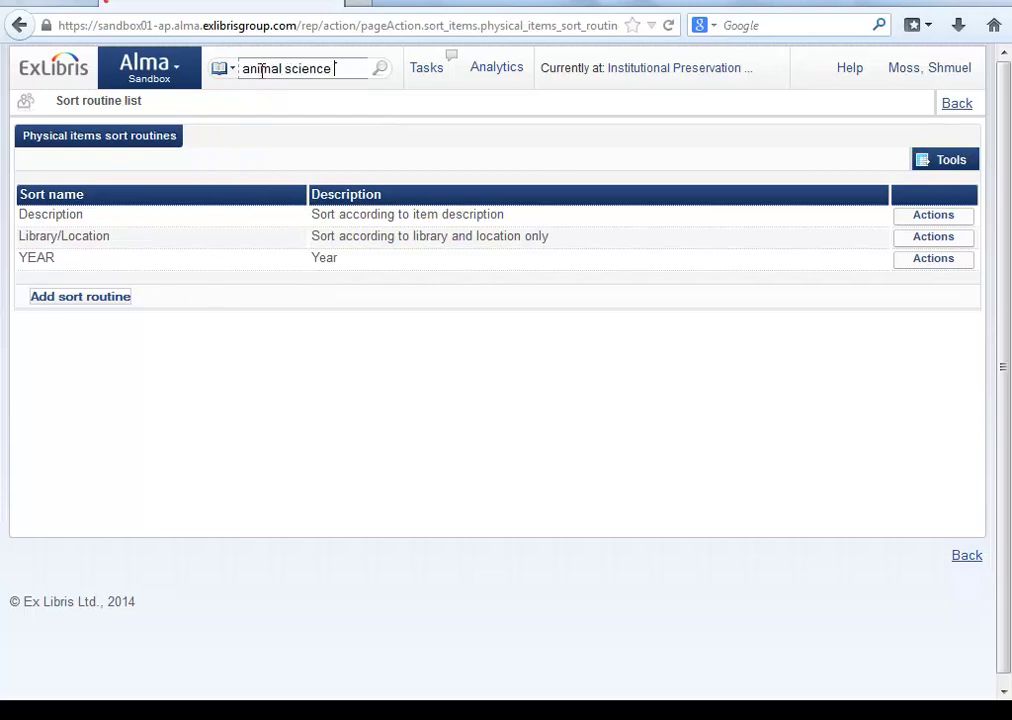
text(journal)
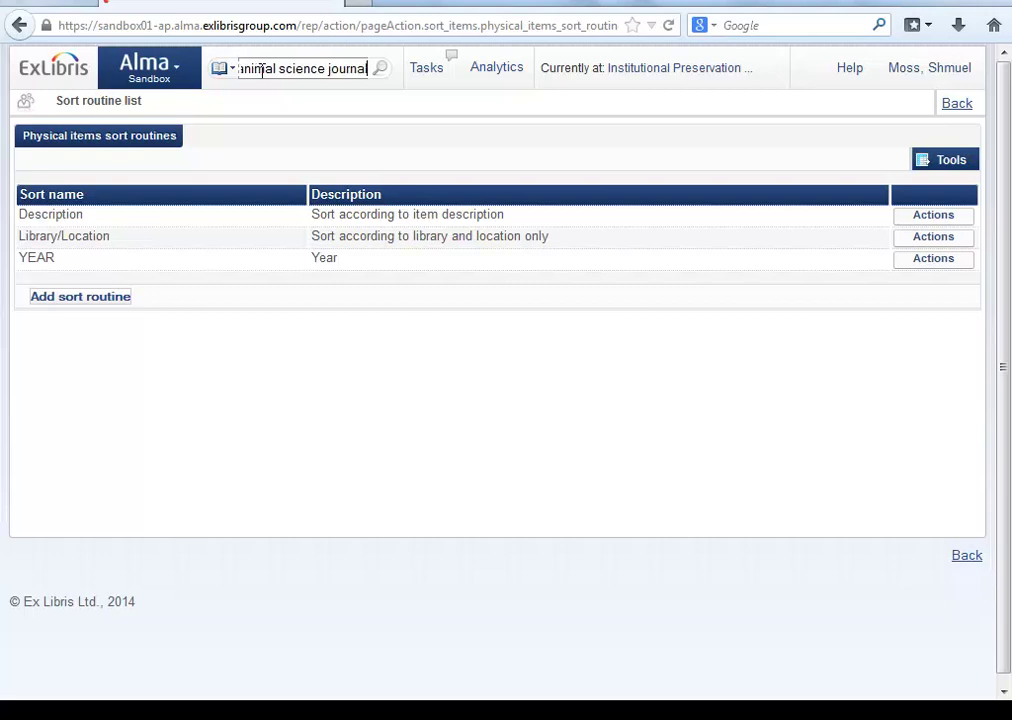
key(Return)
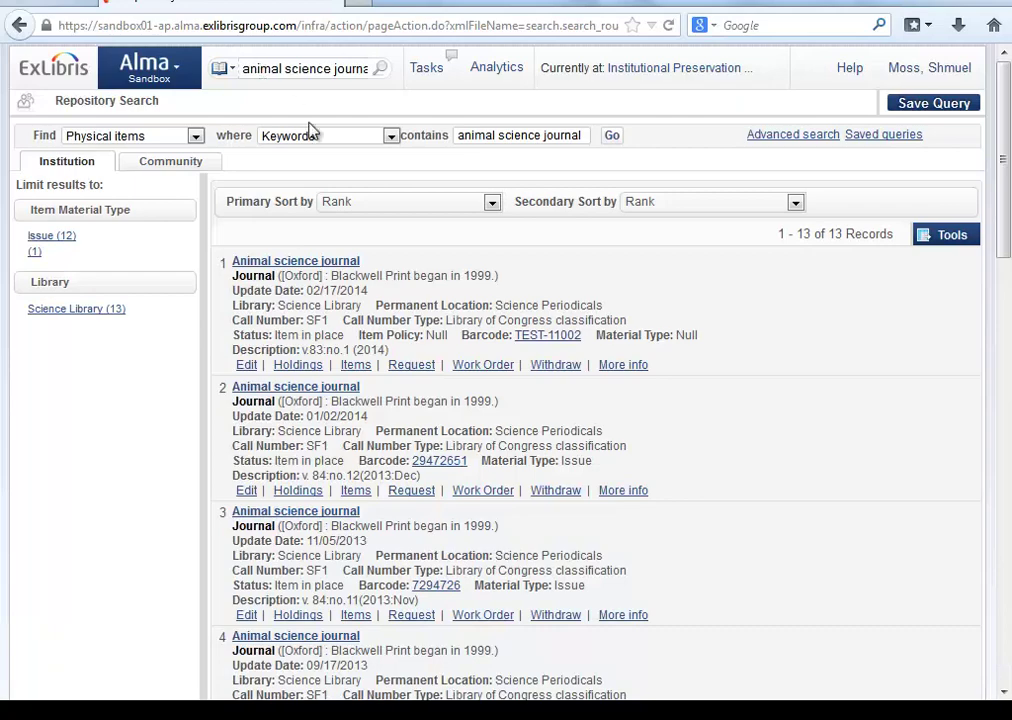
- Open the item list from the first Animal science journal result and check how the YEAR sort routine orders the items
click(355, 366)
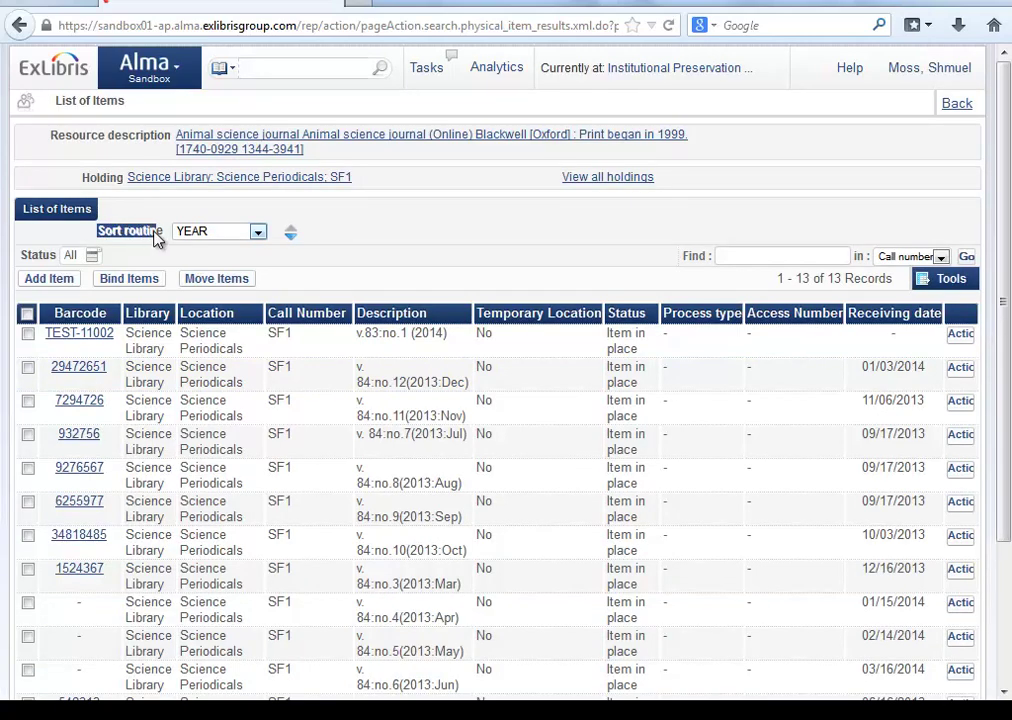
drag(145, 237, 222, 226)
click(430, 336)
double_click(430, 336)
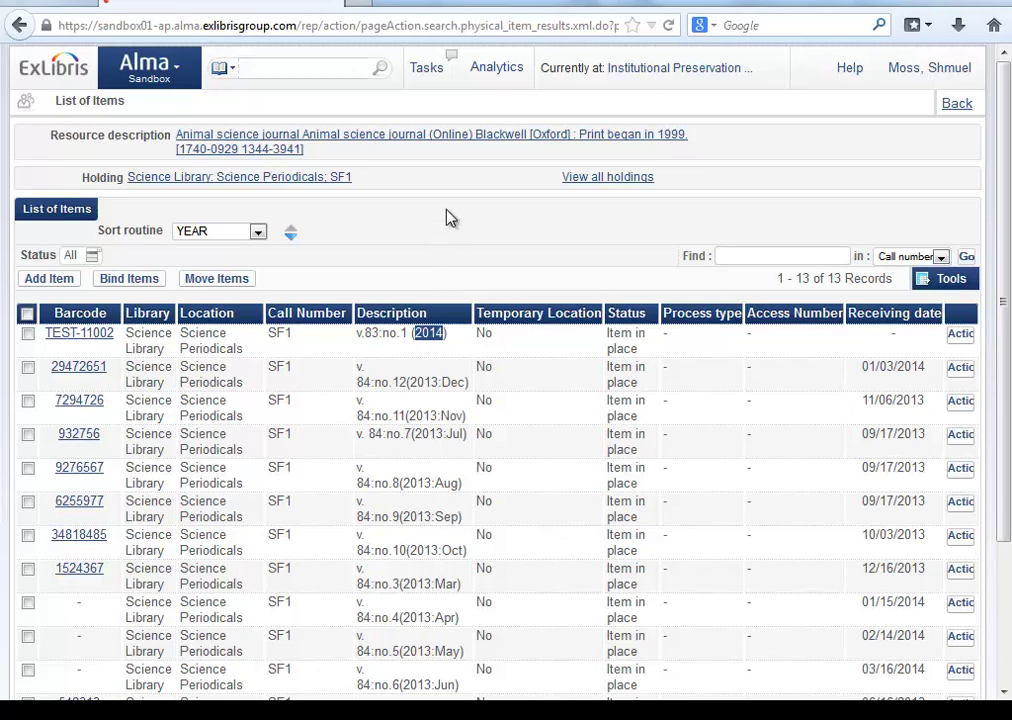
- Open item TEST-11002 for editing, check its Chronology I value, and return to the item list without saving
click(962, 340)
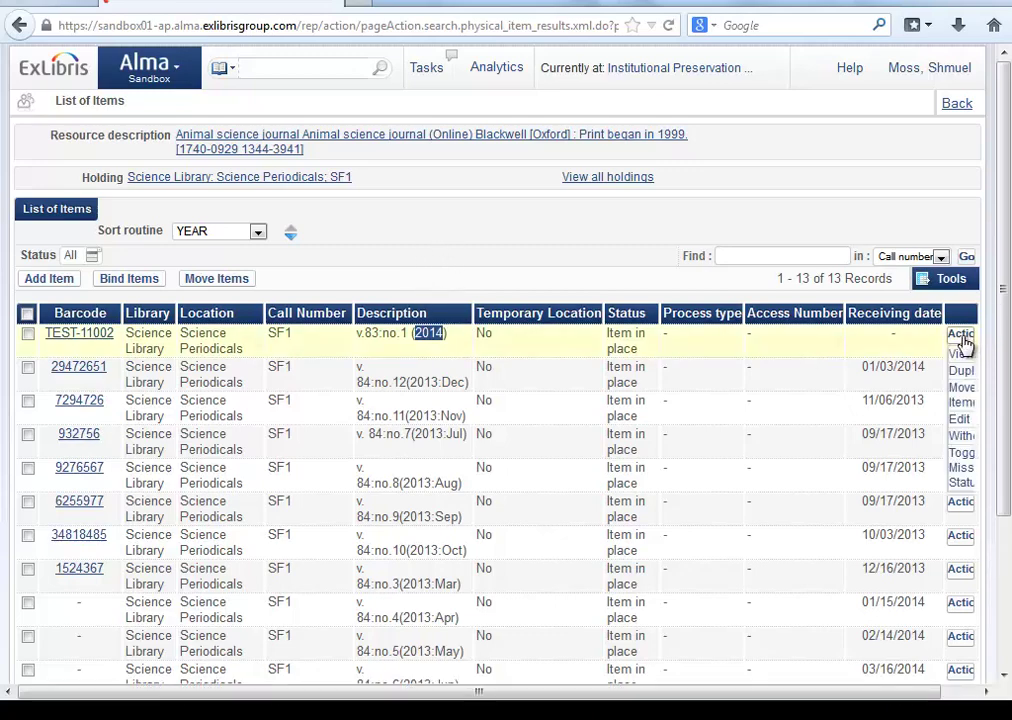
click(960, 420)
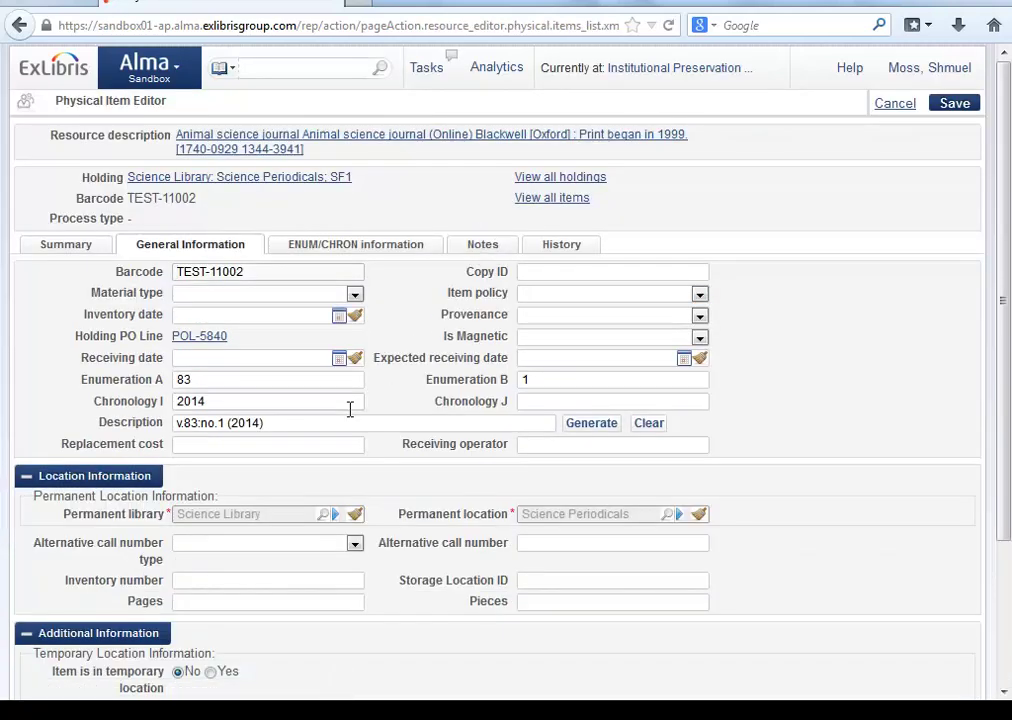
drag(215, 400, 120, 380)
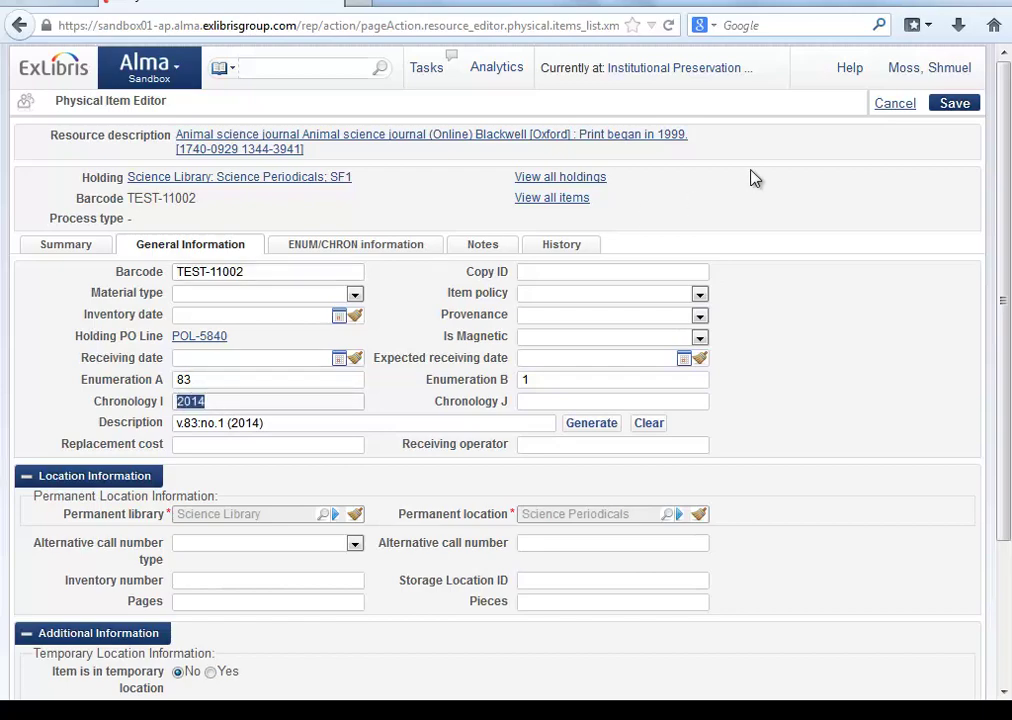
click(896, 106)
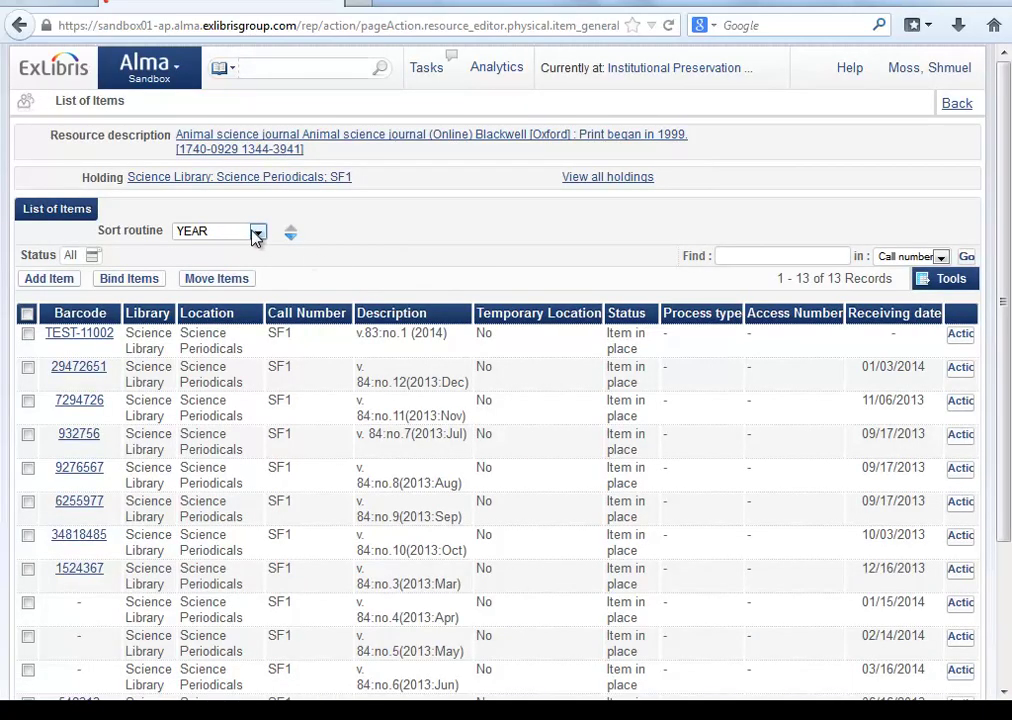
- Sort the Animal science journal item list by the Description routine and review the other available sort routines
click(255, 233)
click(212, 290)
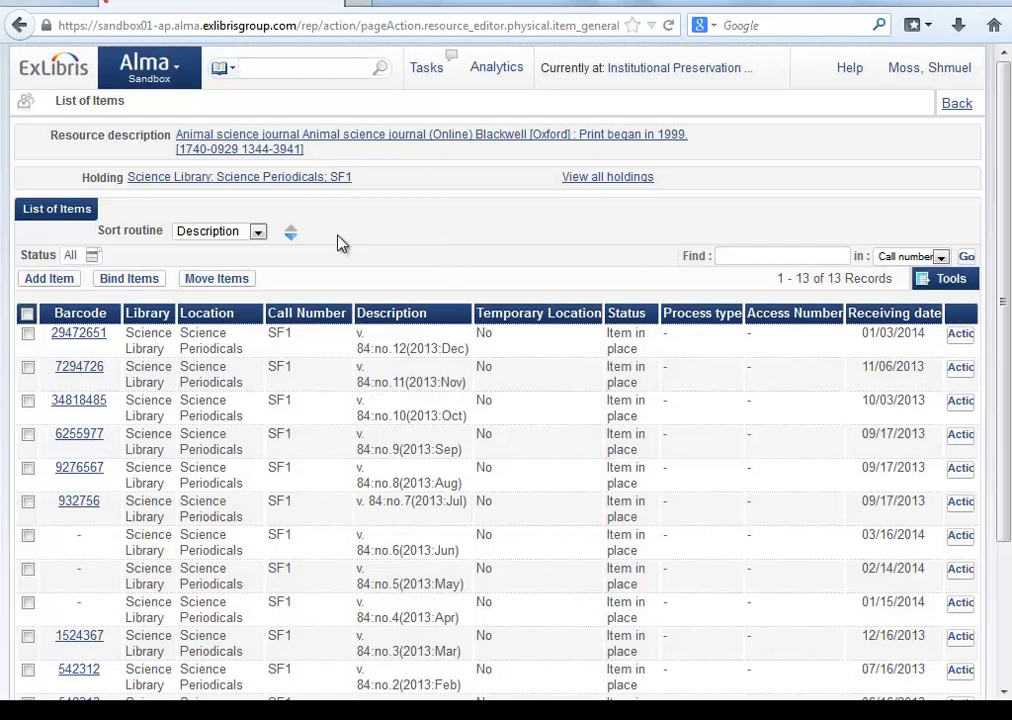
click(256, 233)
click(257, 236)
click(257, 236)
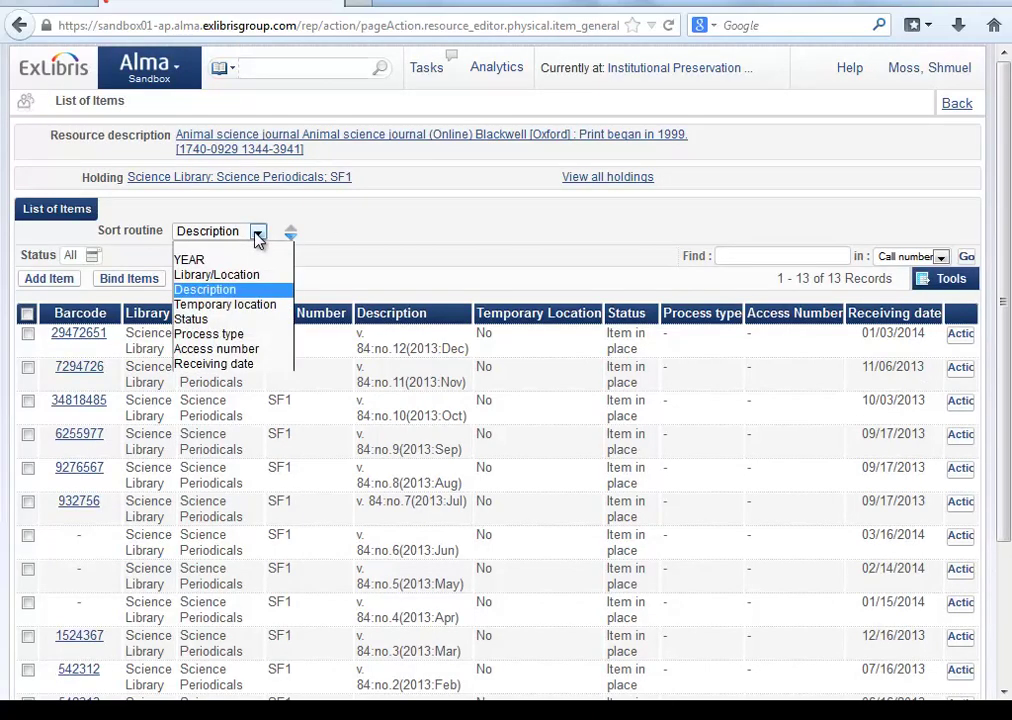
click(372, 229)
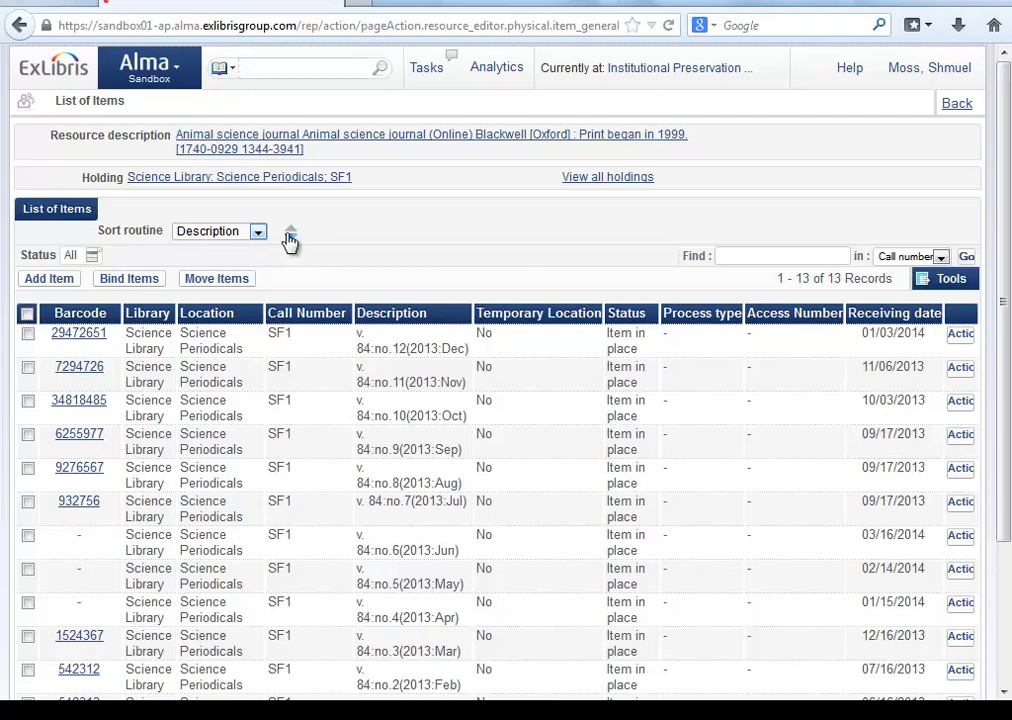
key(alt+Tab)
key(alt+Tab)
key(alt+Tab)
key(alt+Tab)
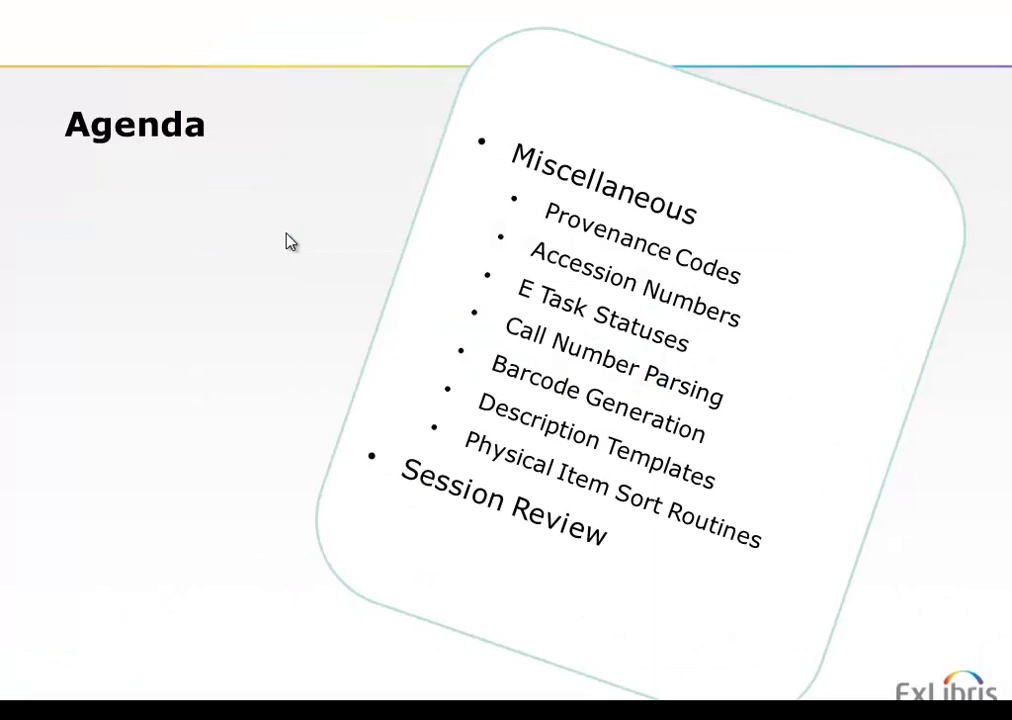
click(286, 234)
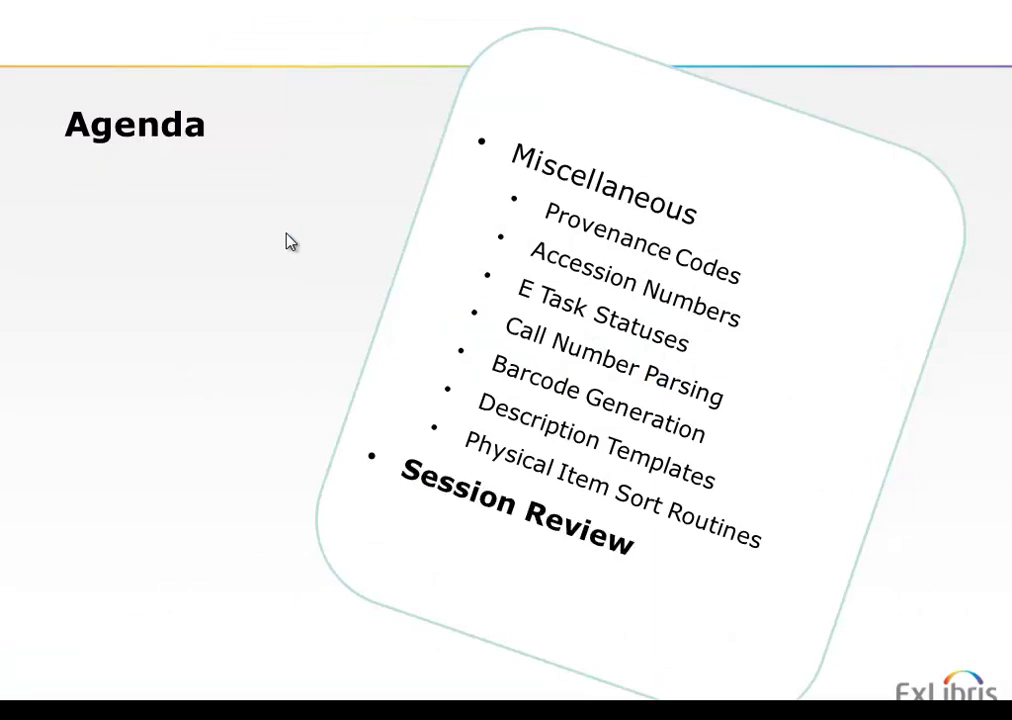